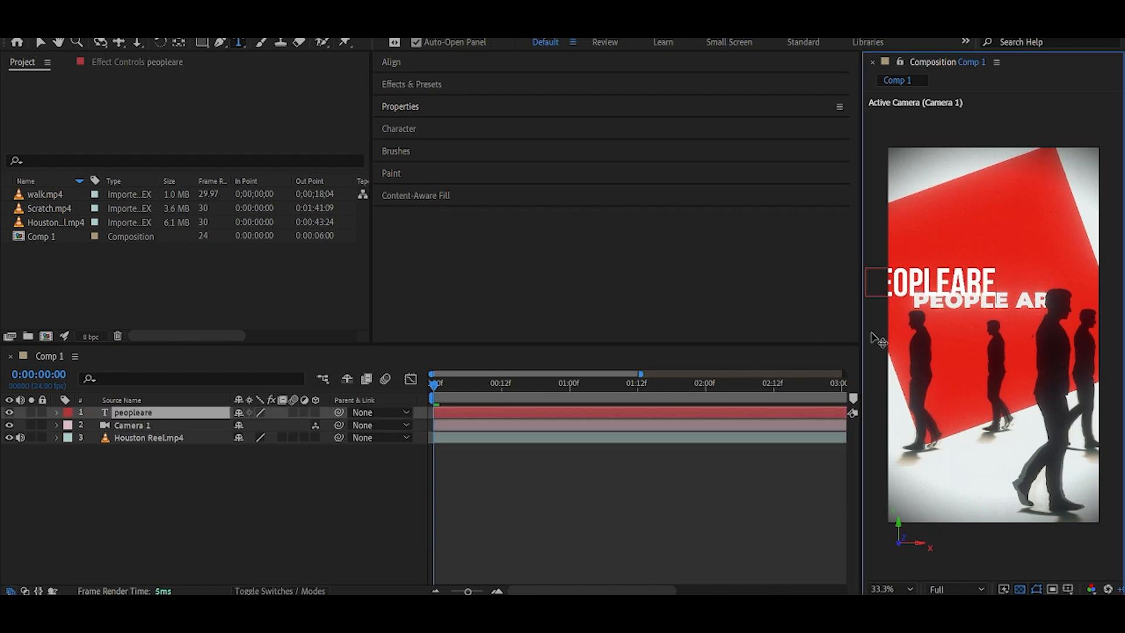
# Set the 'people are' text layer's font to Bebas Neue.
pyautogui.click(621, 109)
pyautogui.click(468, 240)
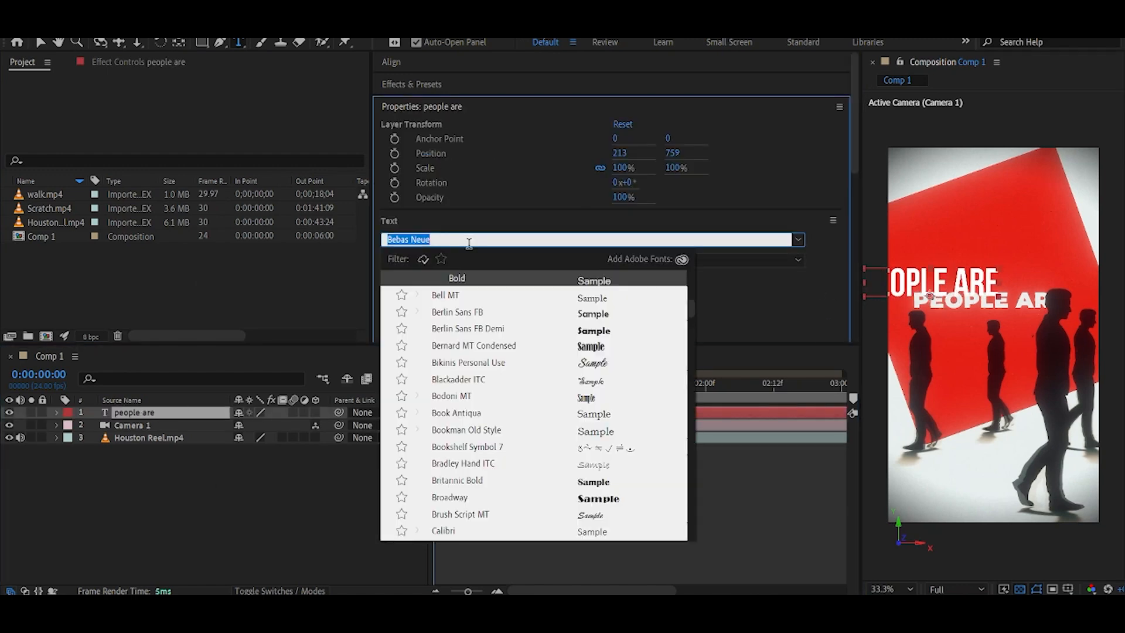
pyautogui.write('be')
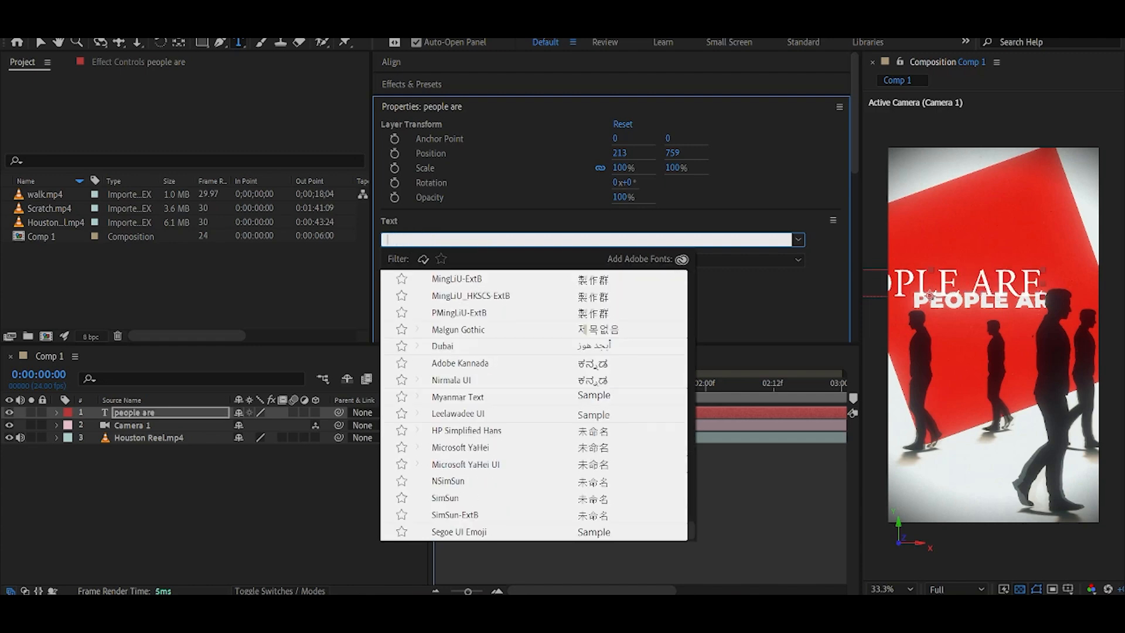
pyautogui.write('bas')
pyautogui.click(505, 330)
# Center the text layer's anchor point and turn on 3D for the text layer.
pyautogui.click(179, 44)
pyautogui.doubleClick(178, 44)
pyautogui.click(165, 408)
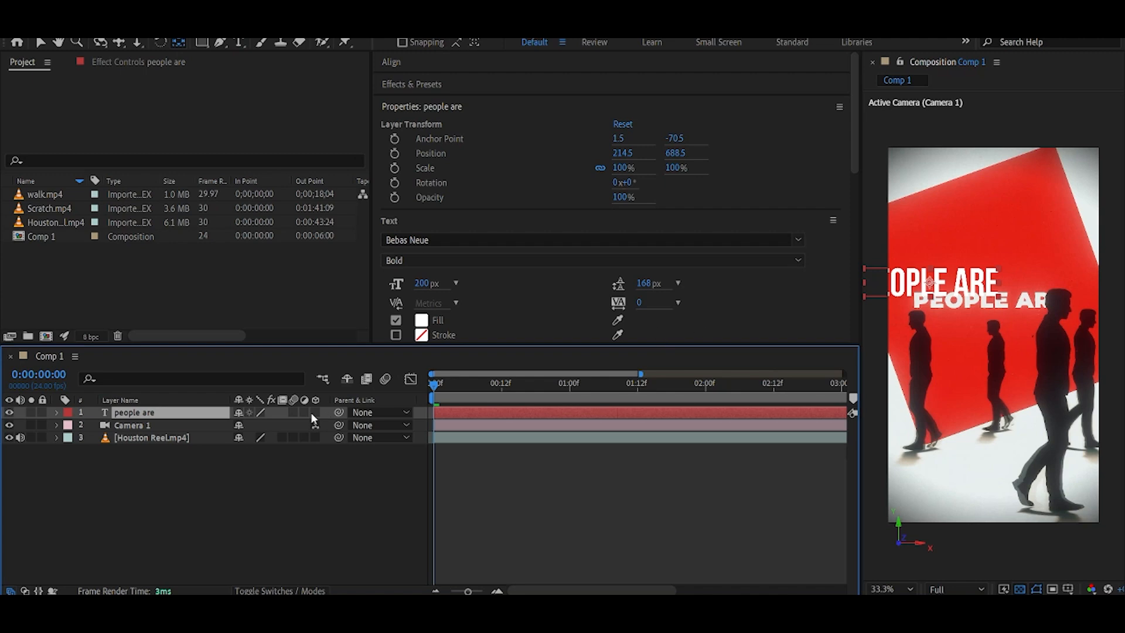
pyautogui.click(316, 413)
# Place the text layer below the camera, then reposition and slightly rescale the text in the viewer.
pyautogui.moveTo(143, 414); pyautogui.dragTo(144, 431)
pyautogui.click(173, 516)
pyautogui.click(141, 425)
pyautogui.moveTo(952, 283); pyautogui.dragTo(1008, 283)
pyautogui.moveTo(986, 223); pyautogui.dragTo(985, 240)
pyautogui.press('s')
pyautogui.moveTo(276, 437); pyautogui.dragTo(278, 437)
pyautogui.click(194, 504)
# Draw a red rectangle shape over the text in the composition.
pyautogui.click(57, 425)
pyautogui.click(277, 133)
pyautogui.click(202, 42)
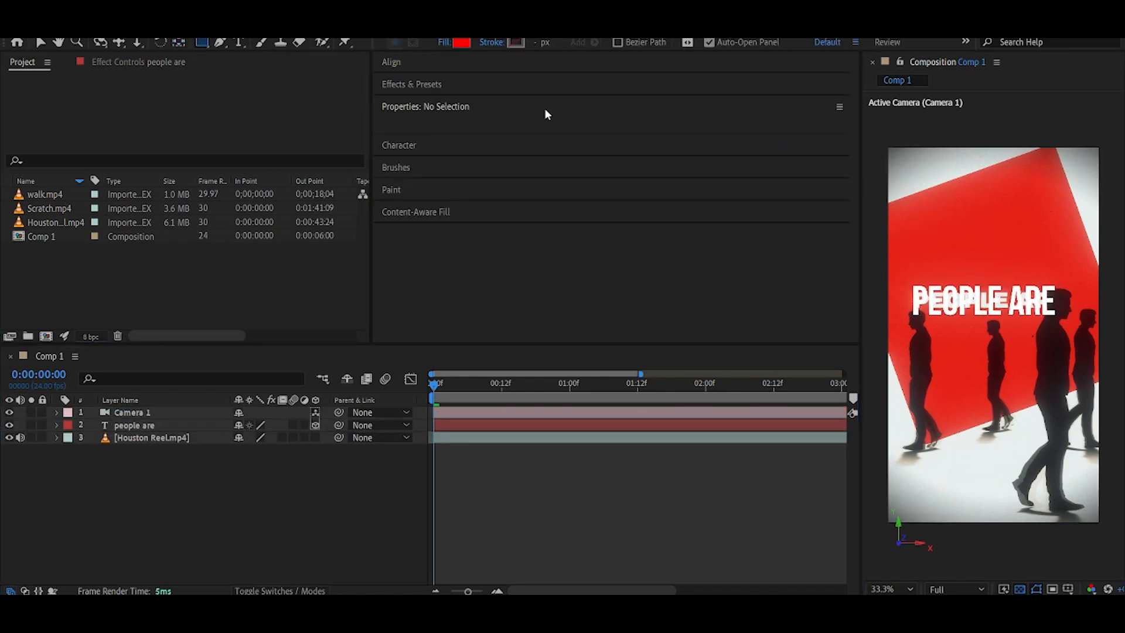
pyautogui.moveTo(912, 187)
pyautogui.mouseDown()
pyautogui.moveTo(1070, 345)
pyautogui.moveTo(1017, 335)
pyautogui.moveTo(1014, 362)
pyautogui.moveTo(1015, 323)
pyautogui.moveTo(1019, 373)
pyautogui.mouseUp()
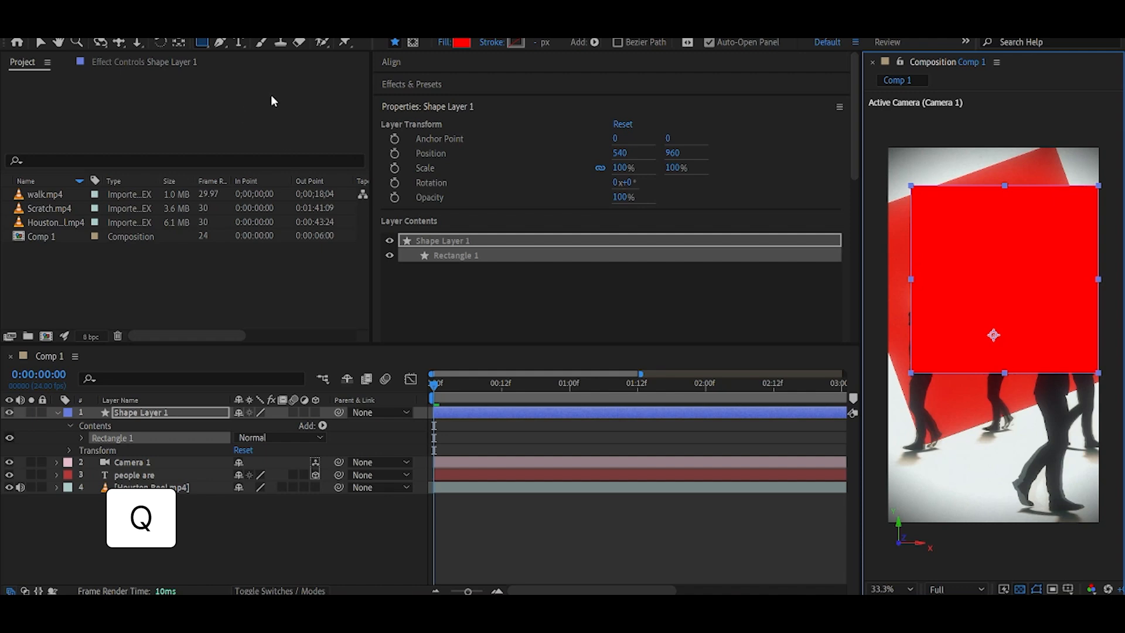
# Center the rectangle's anchor point and move the rectangle over the text.
pyautogui.doubleClick(181, 43)
pyautogui.click(124, 520)
pyautogui.click(57, 413)
pyautogui.click(148, 413)
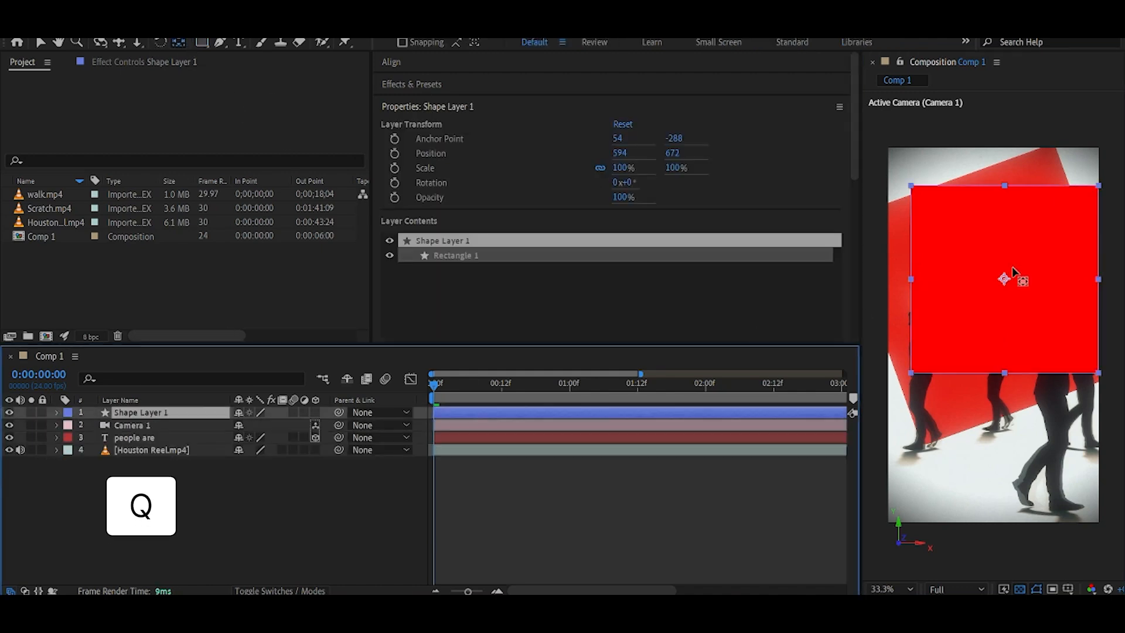
pyautogui.click(1017, 270)
pyautogui.press('v')
pyautogui.moveTo(1033, 247); pyautogui.dragTo(1024, 260)
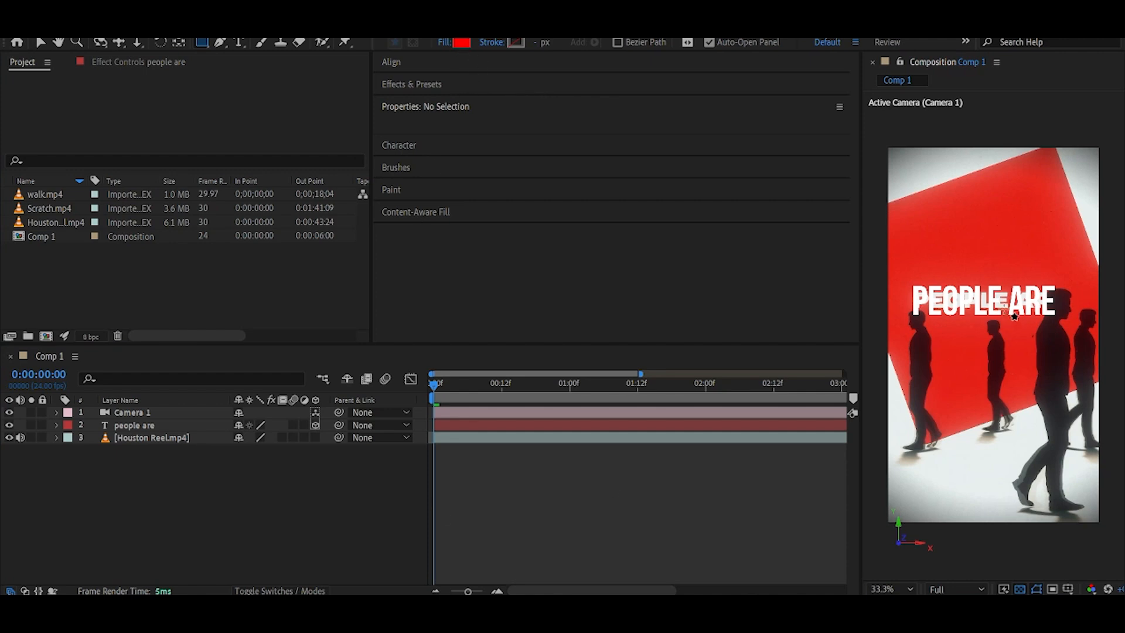
# Draw a red square rectangle over the text and set its roundness to 20.
pyautogui.moveTo(901, 176); pyautogui.dragTo(1080, 355)
pyautogui.click(83, 438)
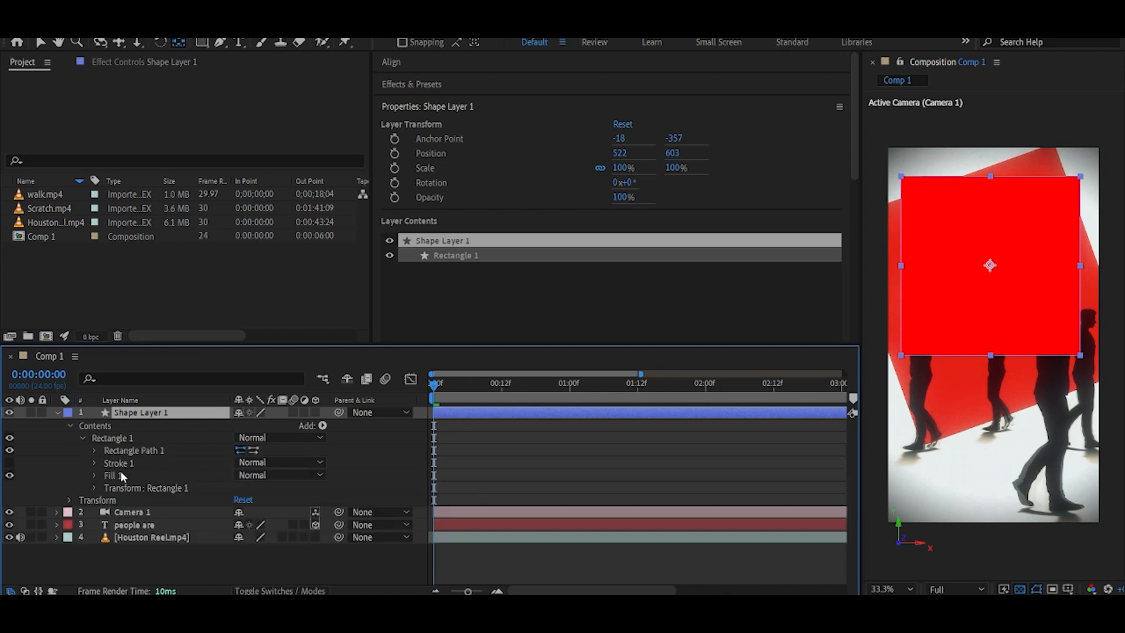
pyautogui.click(94, 451)
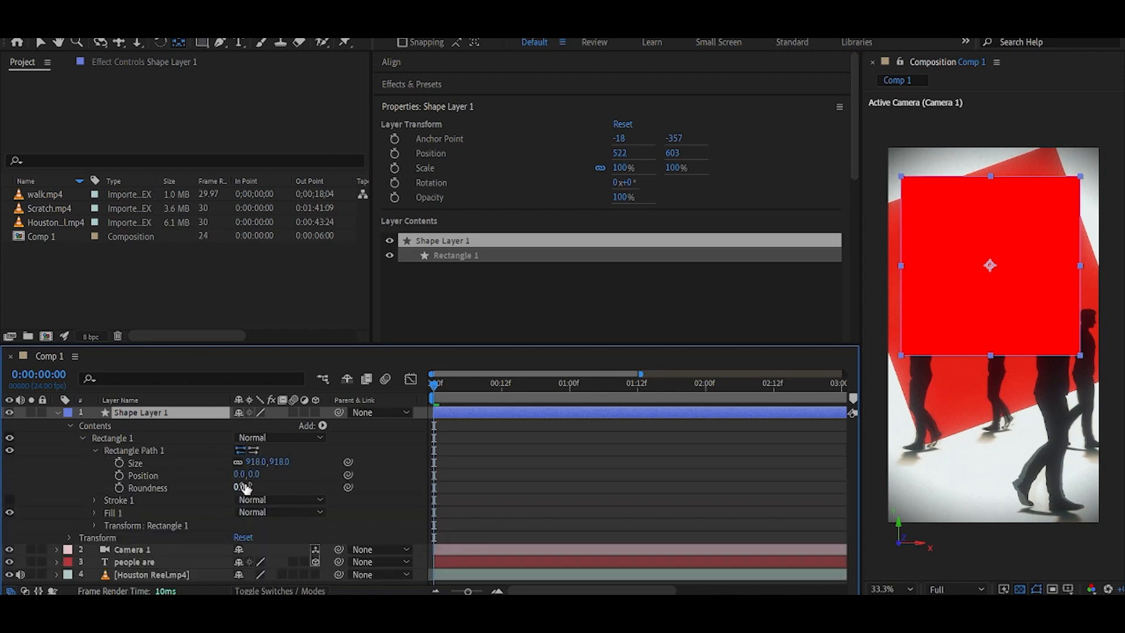
pyautogui.write('20')
pyautogui.press('Return')
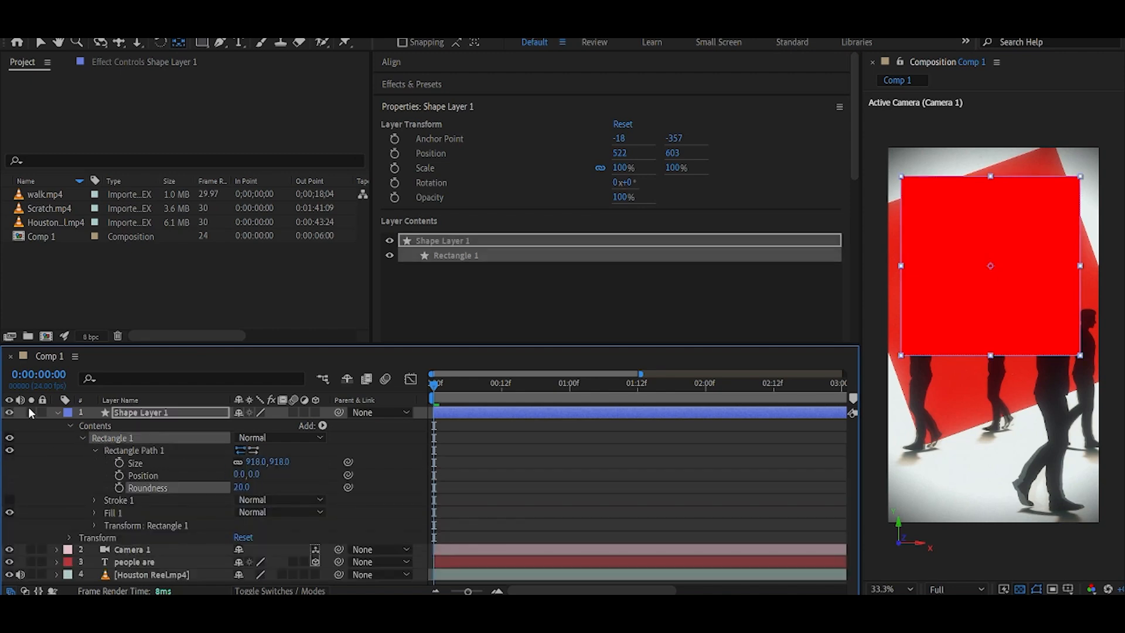
# Make the shape layer 3D and move it below the text layer.
pyautogui.click(57, 412)
pyautogui.click(315, 412)
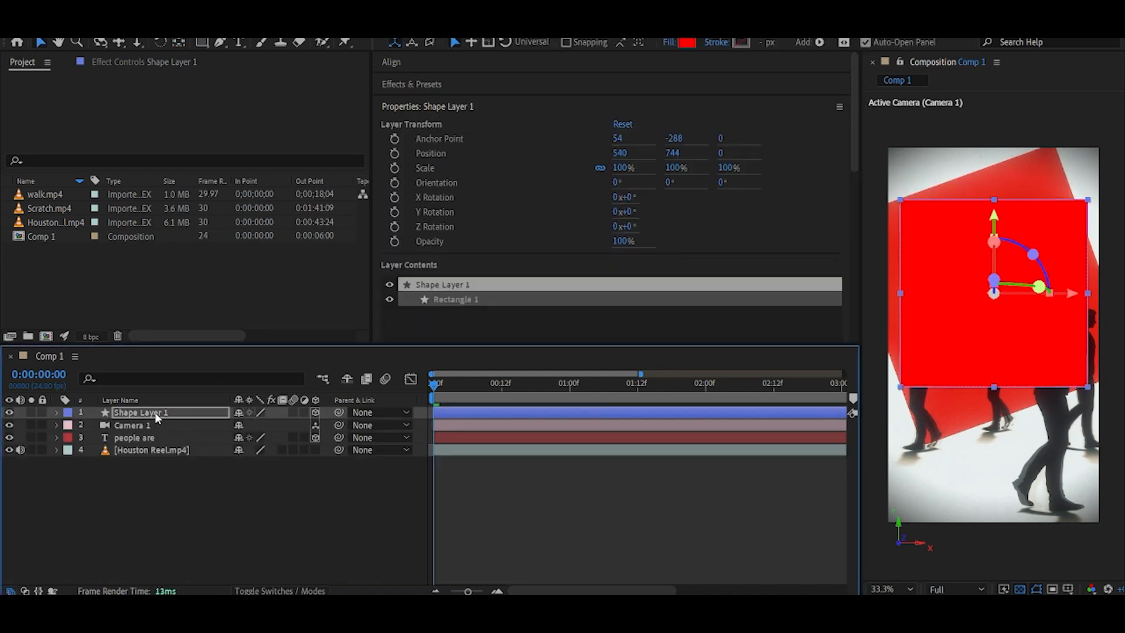
pyautogui.moveTo(155, 412); pyautogui.dragTo(163, 444)
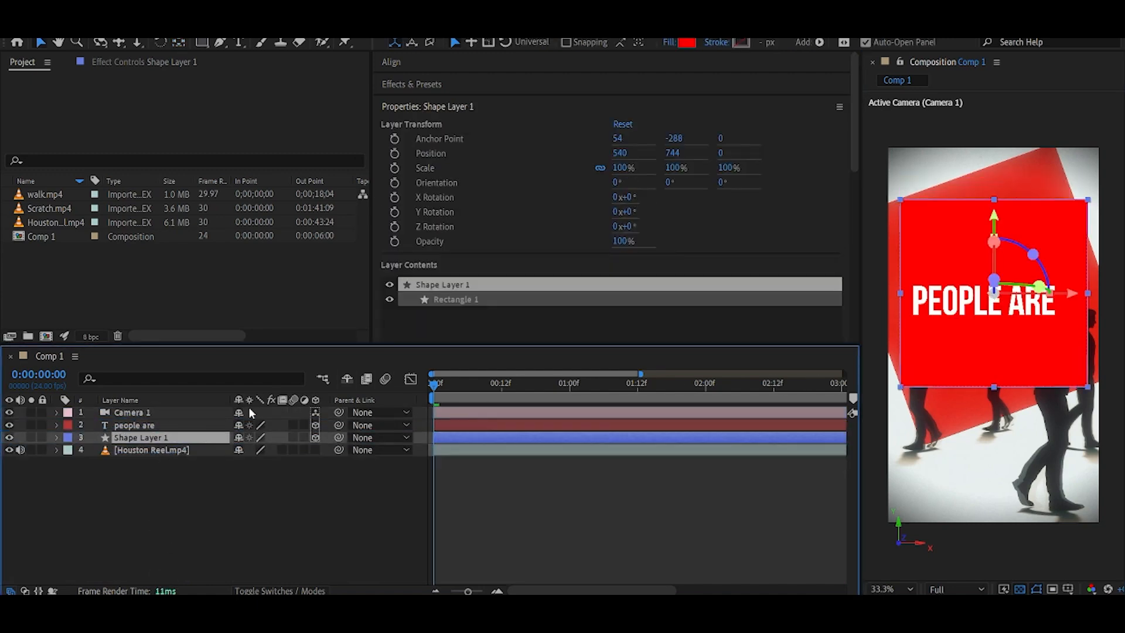
pyautogui.click(159, 465)
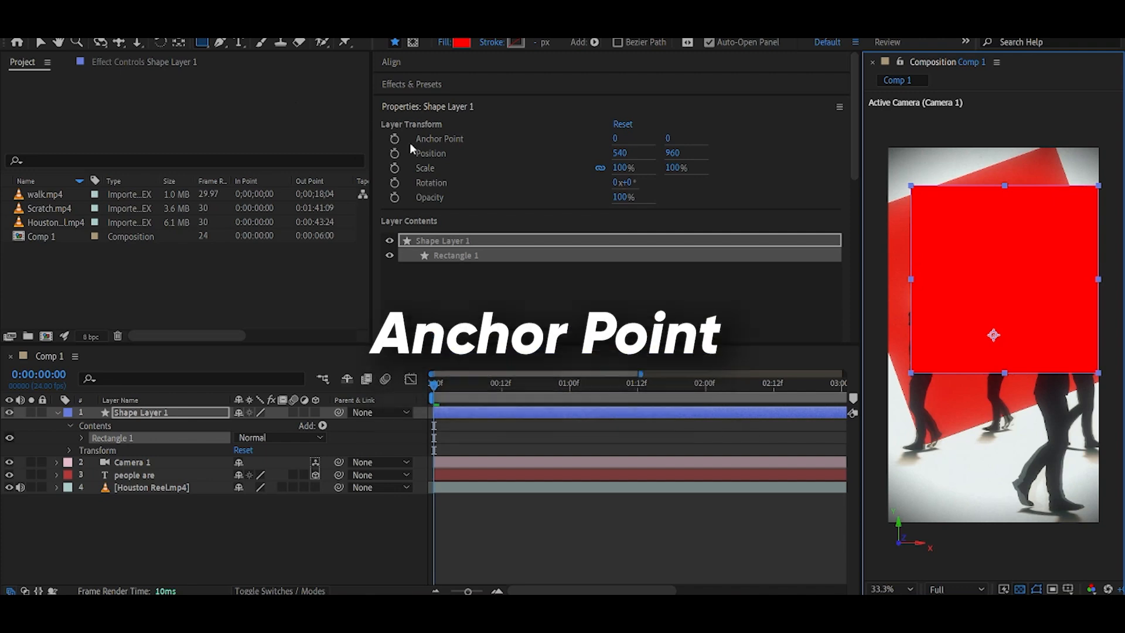
# Center the shape layer's anchor point and set its Z rotation to -21°.
pyautogui.doubleClick(180, 42)
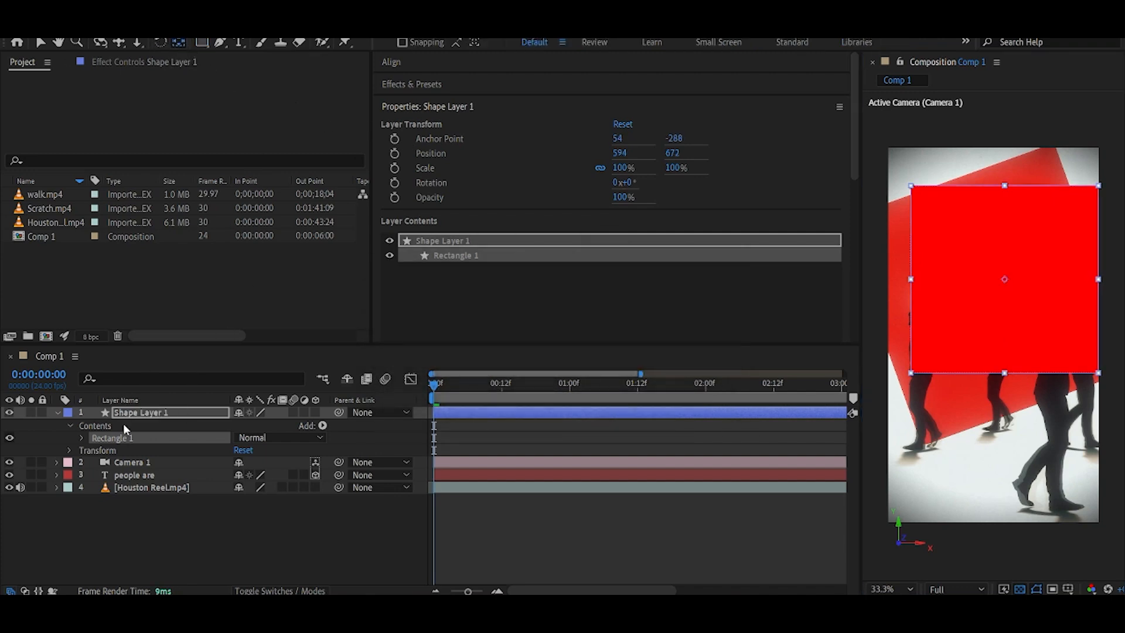
pyautogui.click(121, 518)
pyautogui.press('alt')
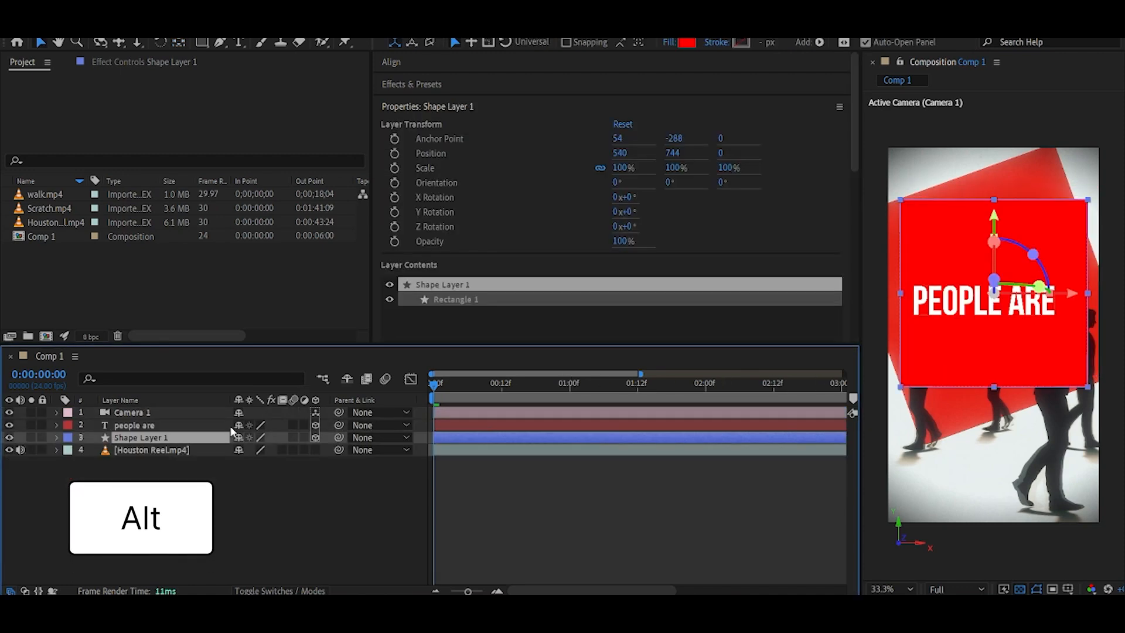
pyautogui.click(146, 501)
pyautogui.click(142, 438)
pyautogui.press('r')
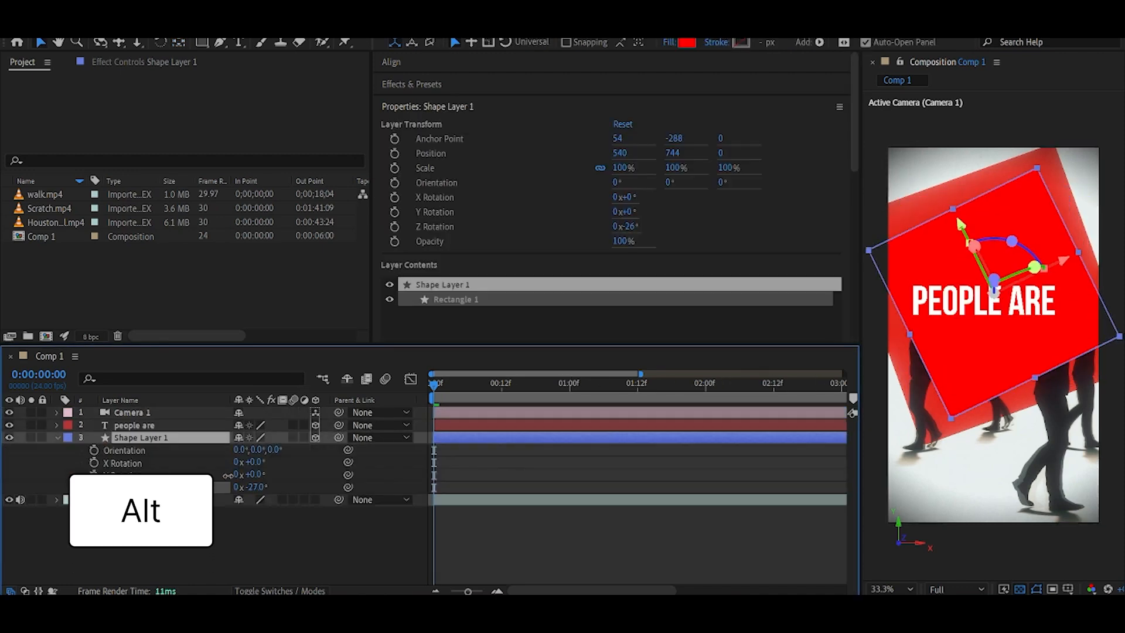
pyautogui.click(252, 487)
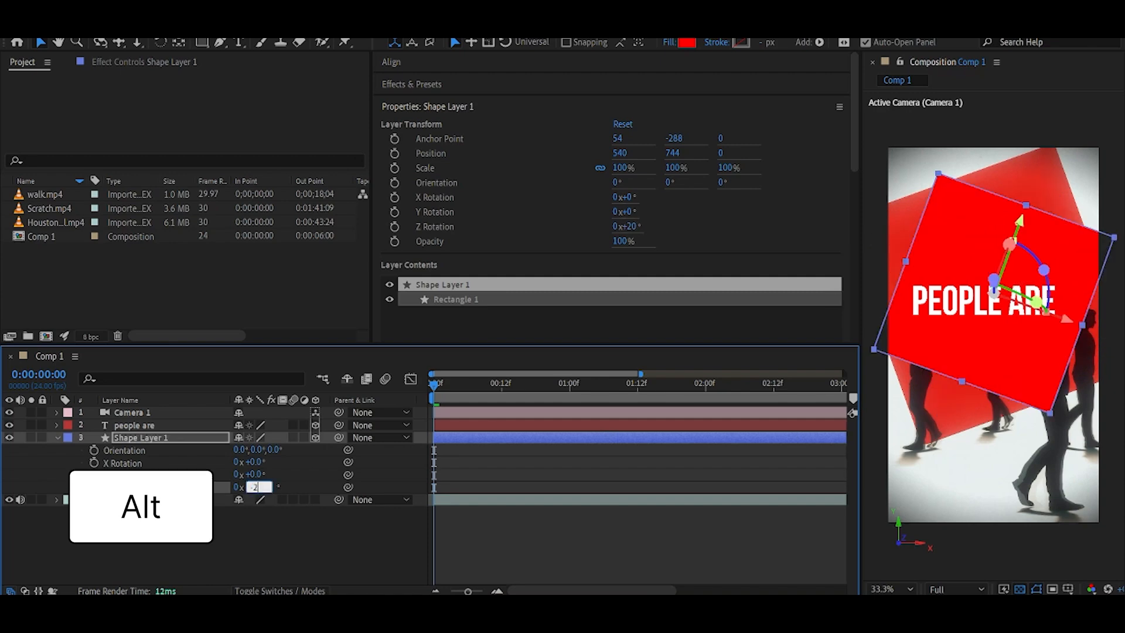
pyautogui.write('-21')
pyautogui.press('Return')
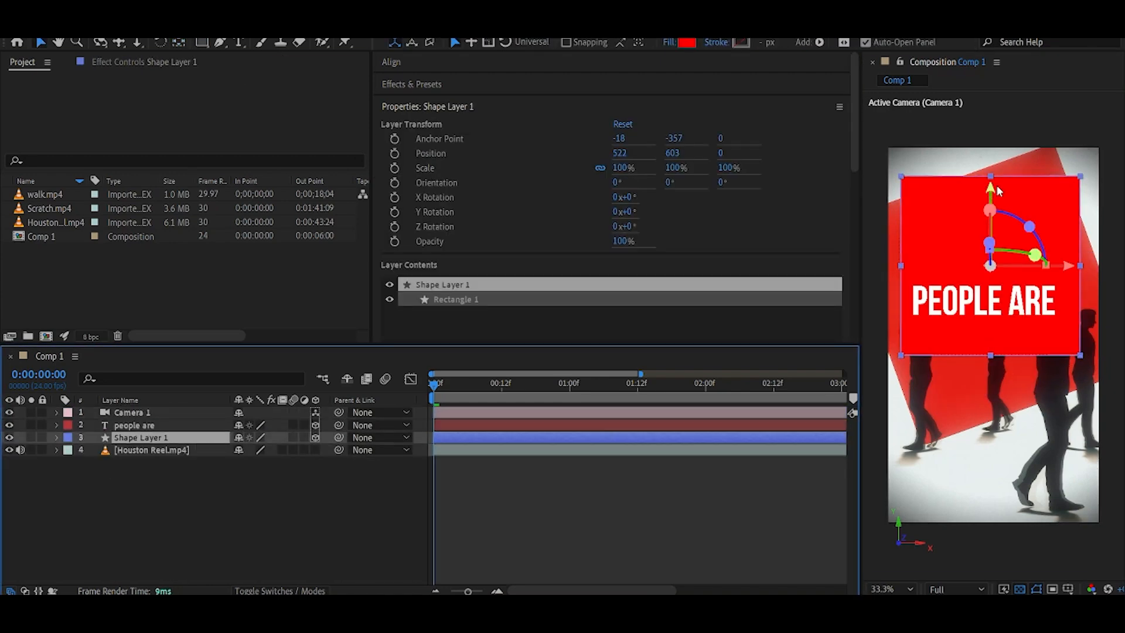
pyautogui.press('r')
pyautogui.moveTo(981, 216); pyautogui.dragTo(975, 219)
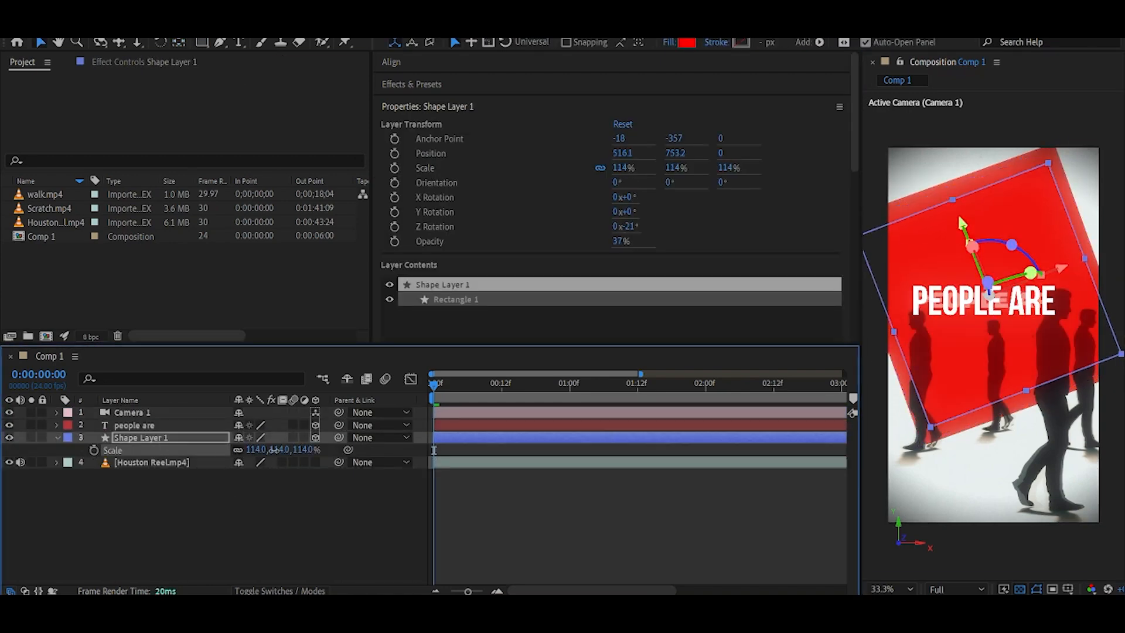
pyautogui.click(258, 487)
# At frame 14, push the camera's Z position keyframe back to about -3723.
pyautogui.click(451, 413)
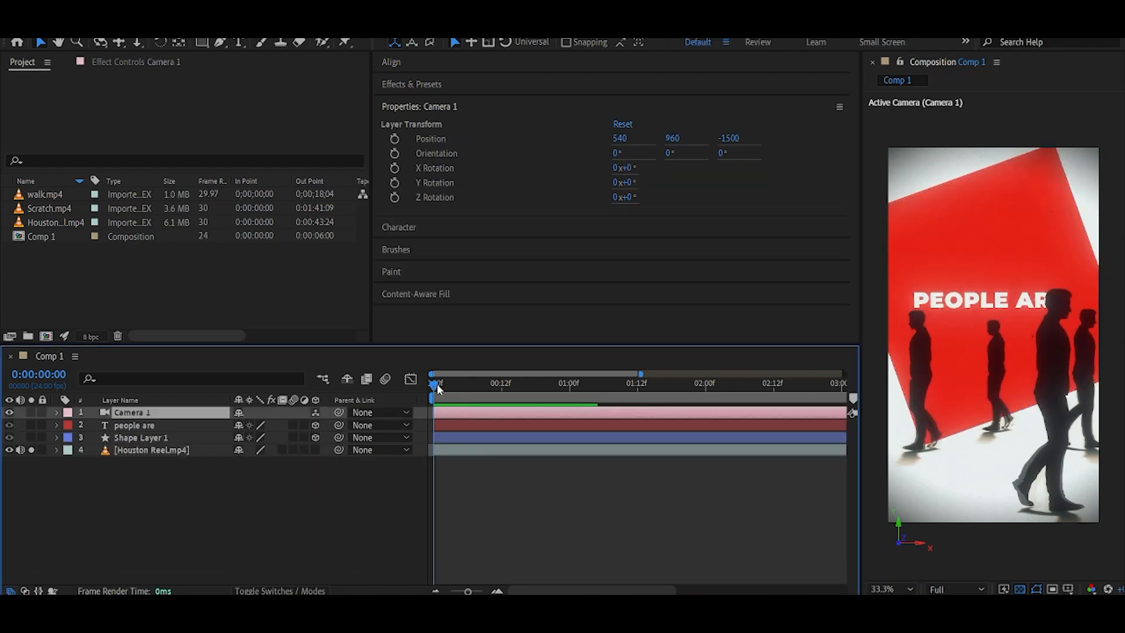
pyautogui.moveTo(438, 389); pyautogui.dragTo(501, 394)
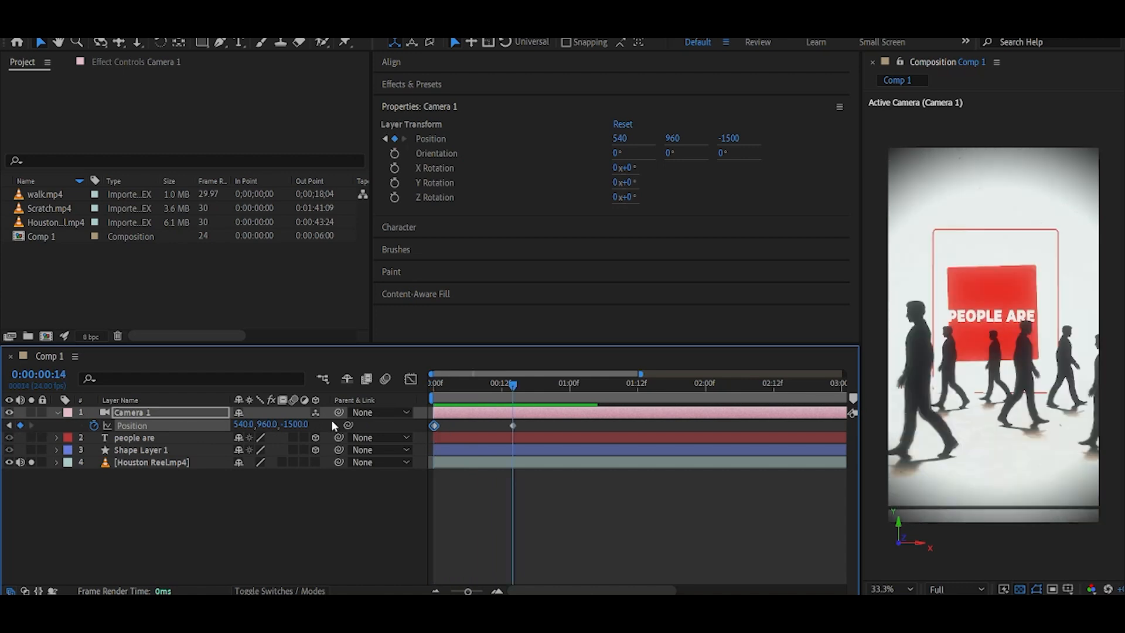
pyautogui.click(32, 462)
pyautogui.moveTo(295, 425); pyautogui.dragTo(58, 425)
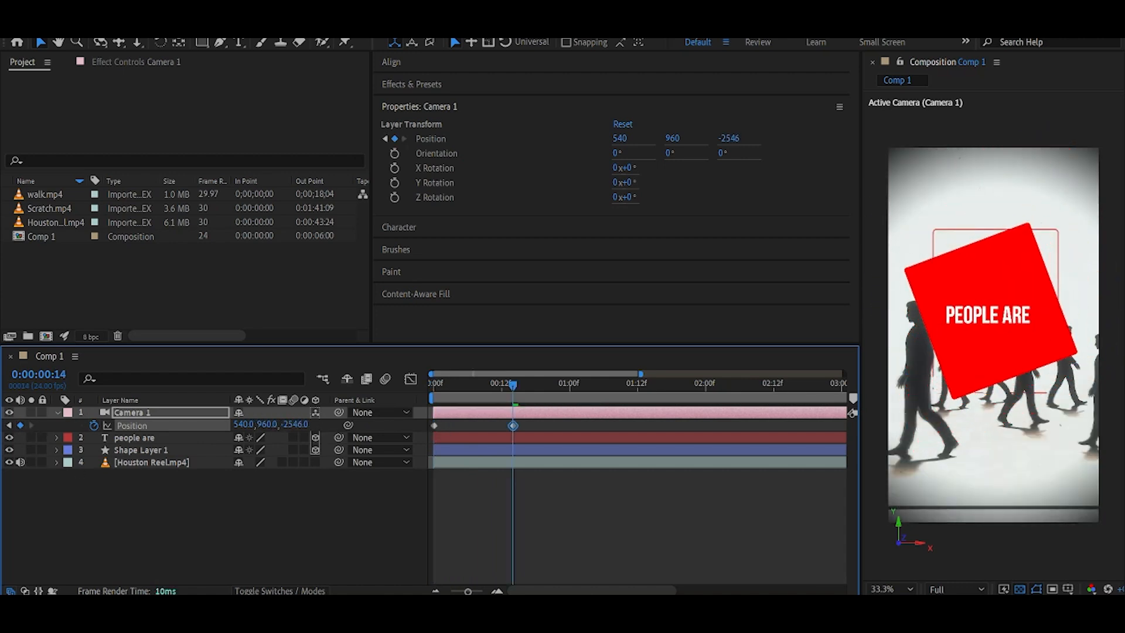
pyautogui.moveTo(300, 426); pyautogui.dragTo(273, 423)
# Add Z rotation keyframes to the red square at the start and at frame 14.
pyautogui.click(141, 449)
pyautogui.press('r')
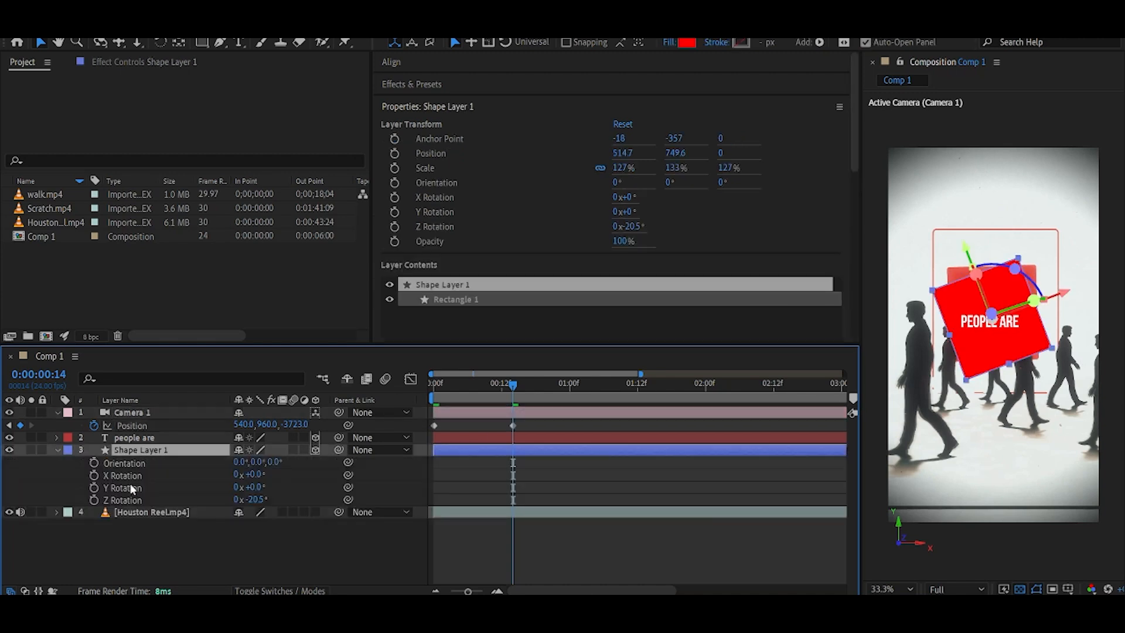
pyautogui.press('End')
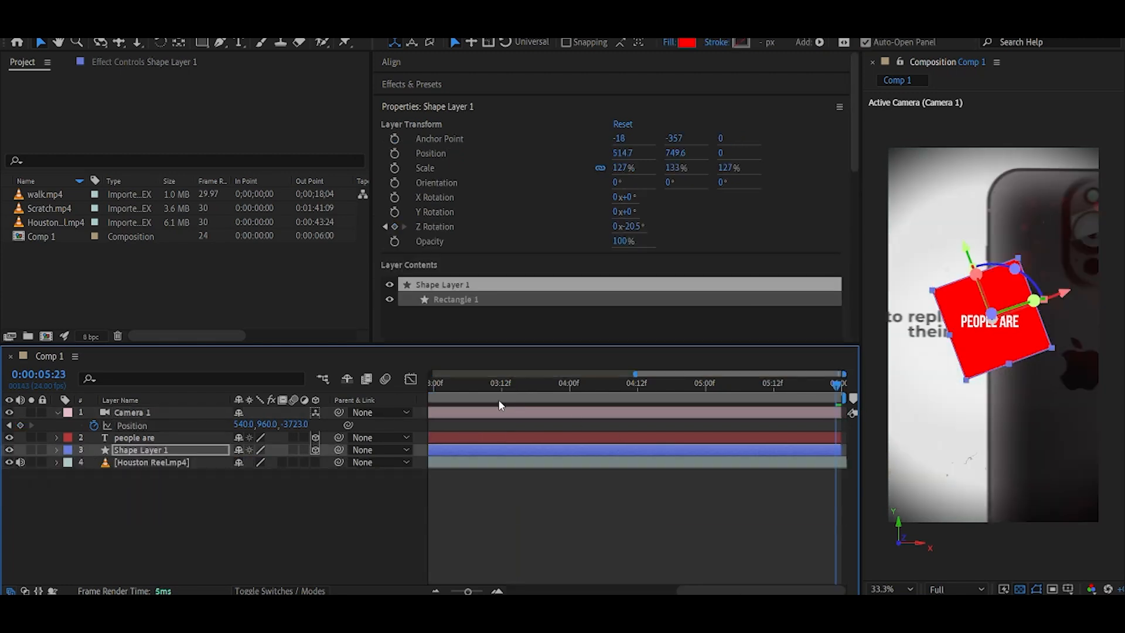
pyautogui.press('Home')
pyautogui.press('u')
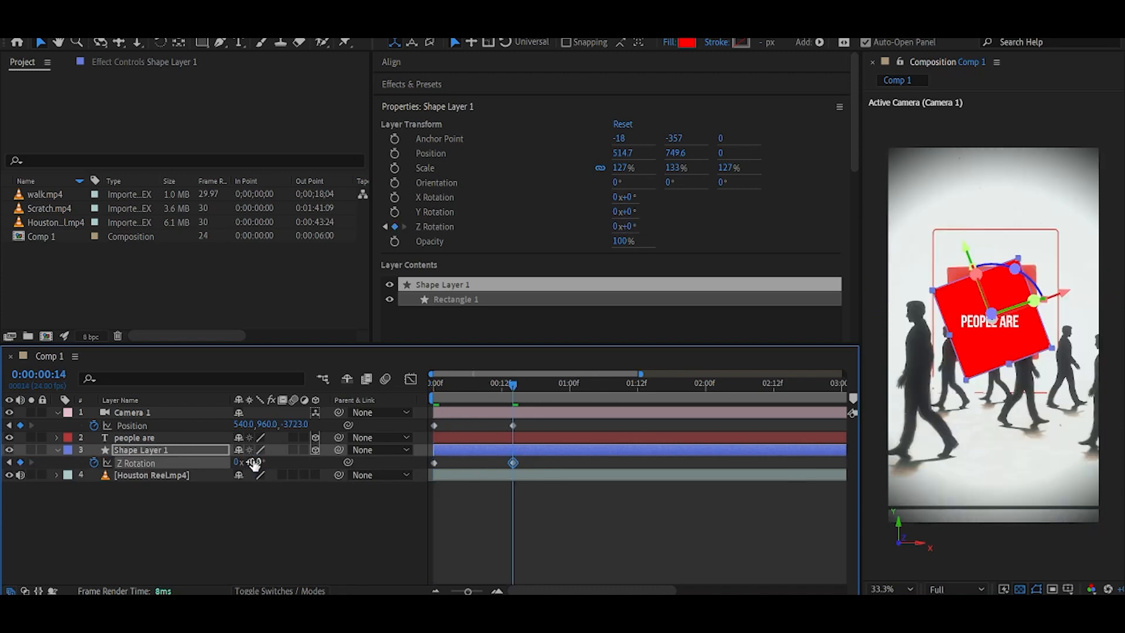
pyautogui.press('Return')
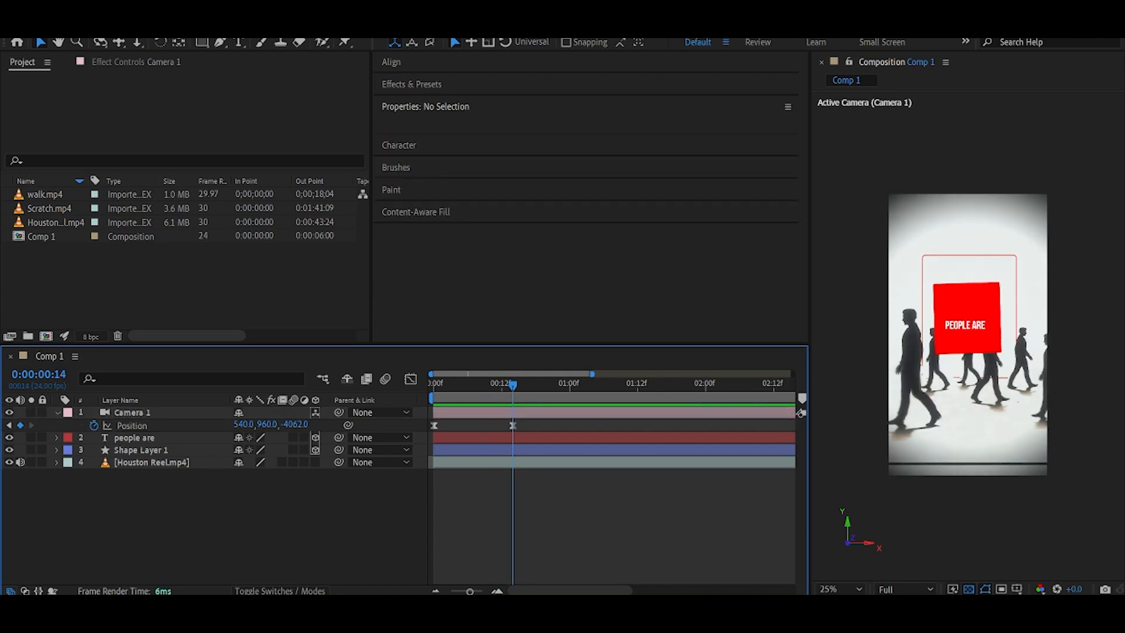
# Create a new white solid layer in the composition.
pyautogui.click(56, 412)
pyautogui.rightClick(210, 515)
pyautogui.moveTo(276, 346)
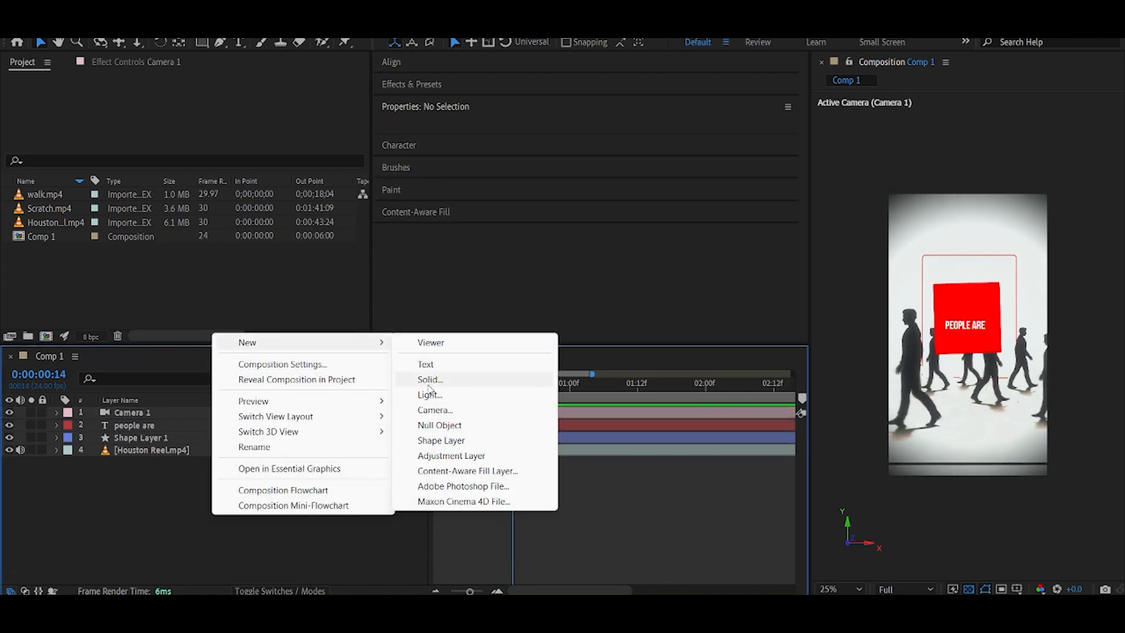
pyautogui.click(436, 379)
pyautogui.click(1091, 139)
pyautogui.click(924, 344)
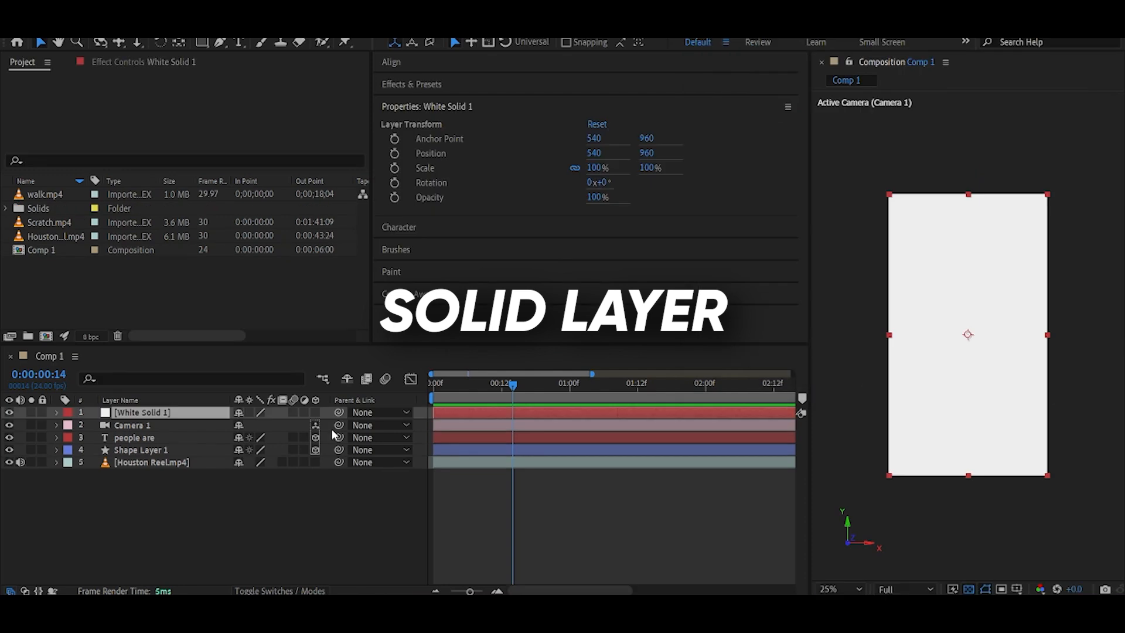
# Move the white solid below the shape layers and scale it to about 277%.
pyautogui.moveTo(170, 412); pyautogui.dragTo(185, 460)
pyautogui.press('s')
pyautogui.moveTo(282, 461); pyautogui.dragTo(433, 462)
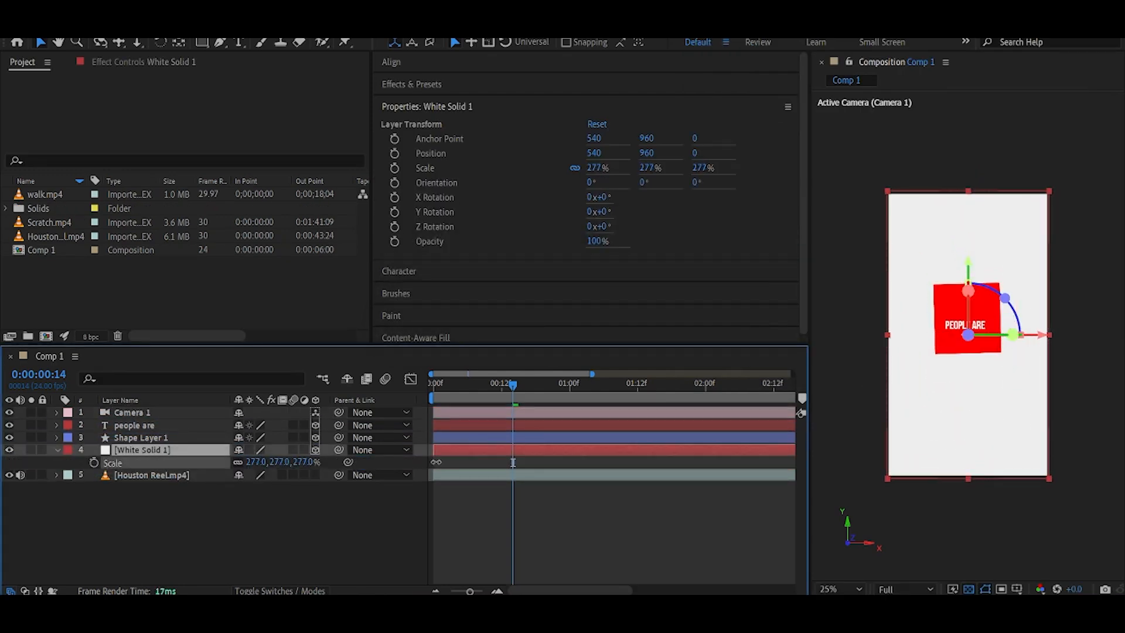
pyautogui.click(226, 523)
pyautogui.click(58, 450)
# Draw a second rectangle as a red 5 px outlined frame around the square, about 640 by 840.
pyautogui.moveTo(513, 384); pyautogui.dragTo(473, 396)
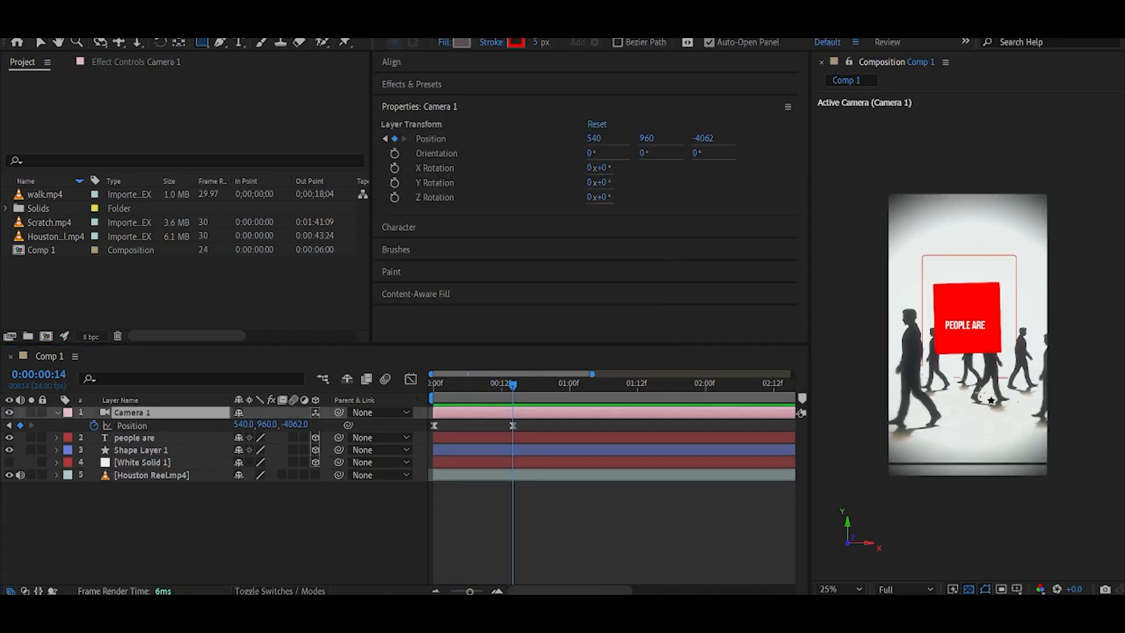
pyautogui.scroll(2, 991, 400)
pyautogui.moveTo(877, 176); pyautogui.dragTo(1067, 419)
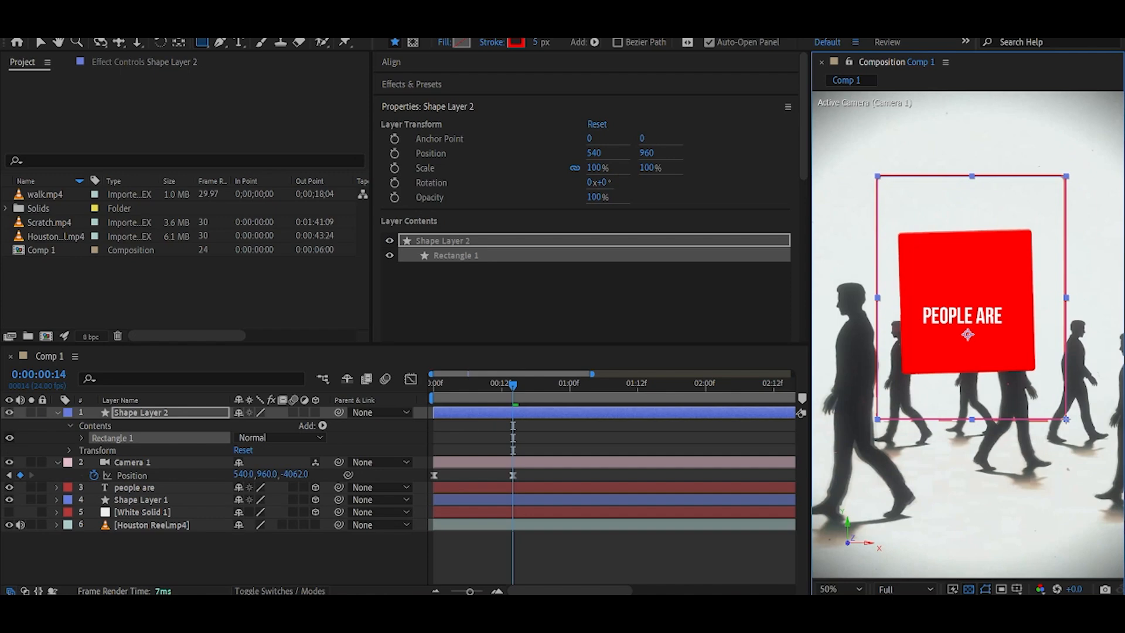
pyautogui.click(82, 437)
pyautogui.click(96, 450)
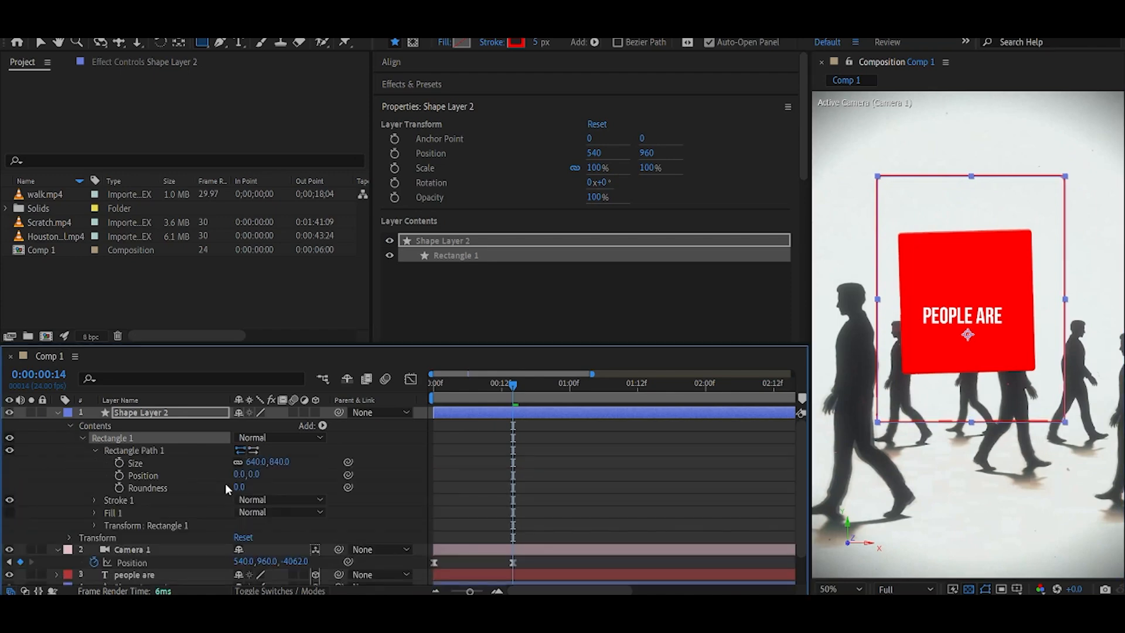
pyautogui.click(398, 466)
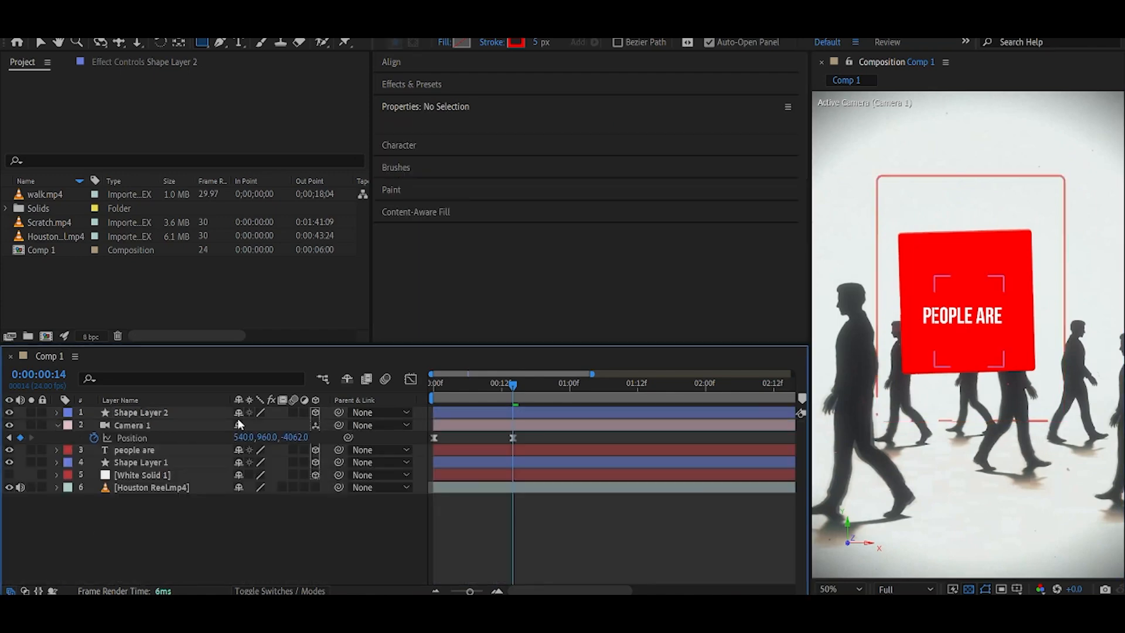
# Make the frame layer 3D and animate its scale from about 270% to 100% by frame 14.
pyautogui.click(237, 415)
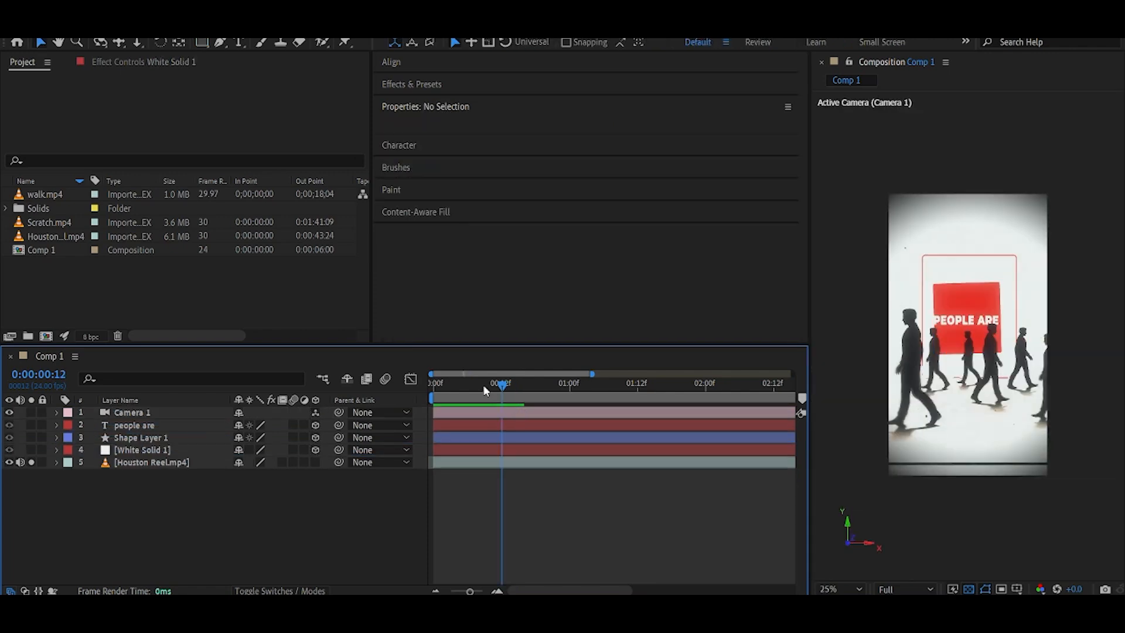
pyautogui.moveTo(485, 386)
pyautogui.mouseDown()
pyautogui.moveTo(445, 388)
pyautogui.moveTo(504, 395)
pyautogui.mouseUp()
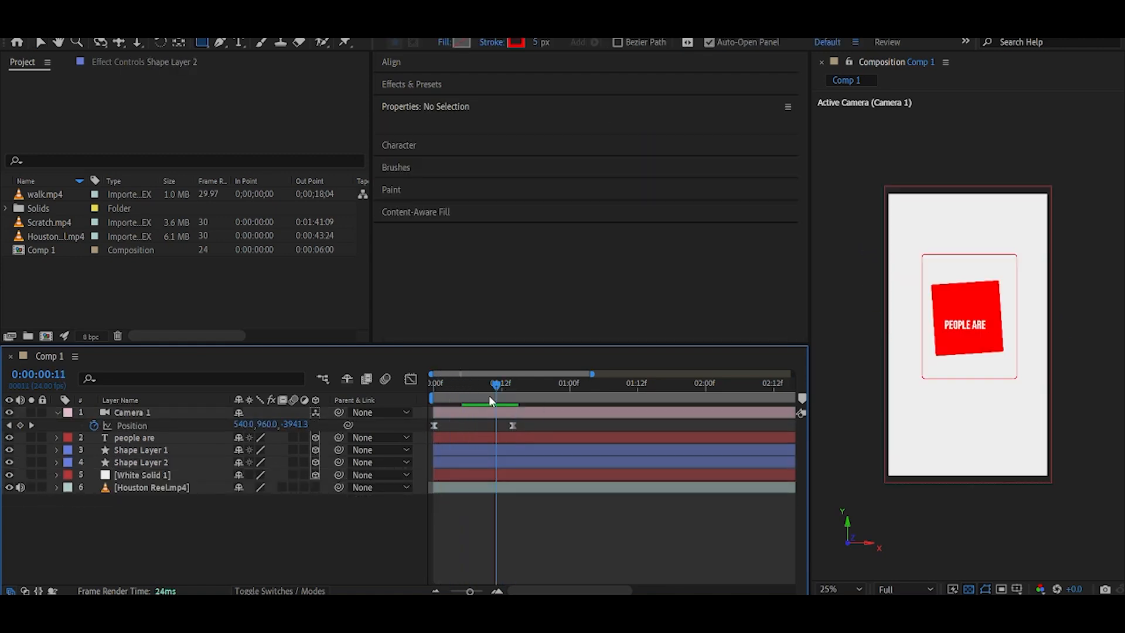
pyautogui.moveTo(489, 395); pyautogui.dragTo(513, 404)
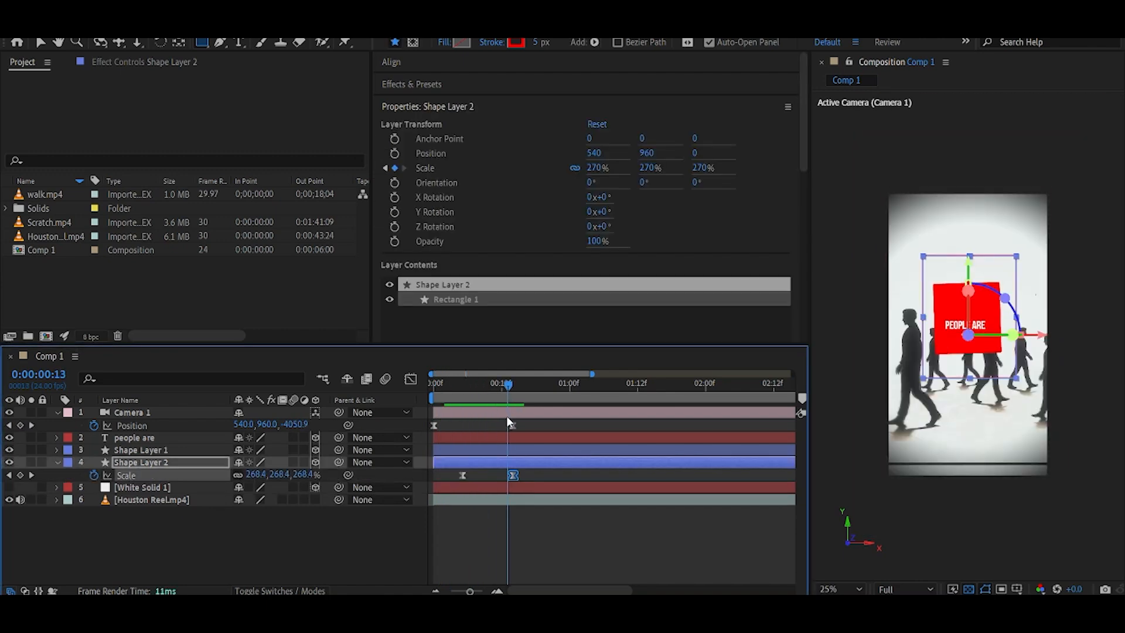
pyautogui.click(56, 462)
pyautogui.click(58, 412)
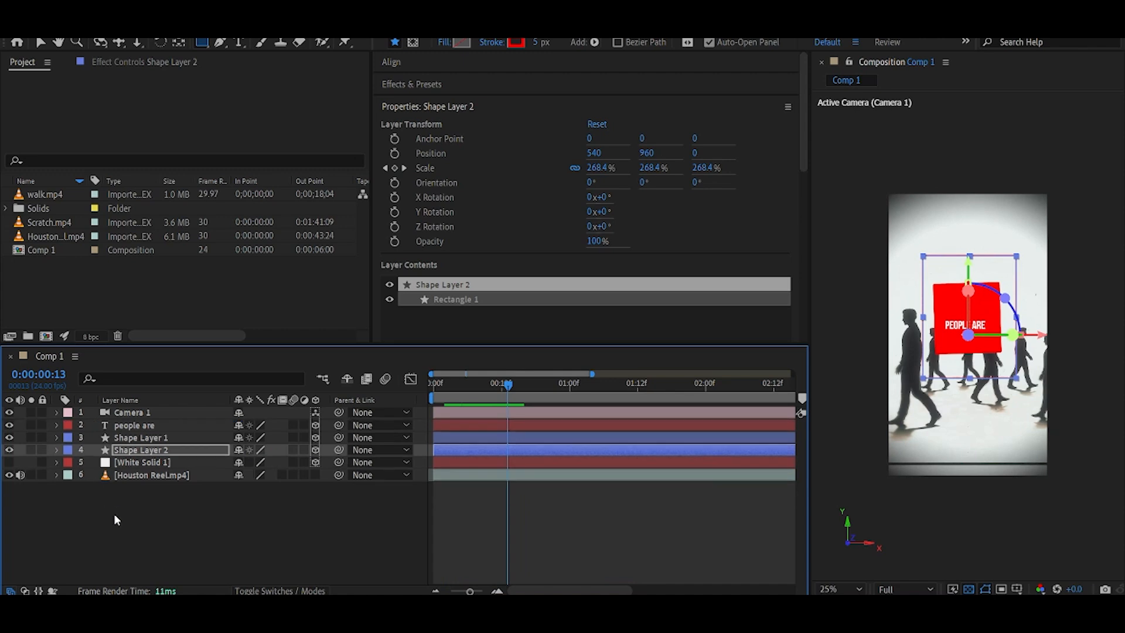
# Apply Easy Ease to the frame's scale keyframes.
pyautogui.click(112, 513)
pyautogui.click(147, 462)
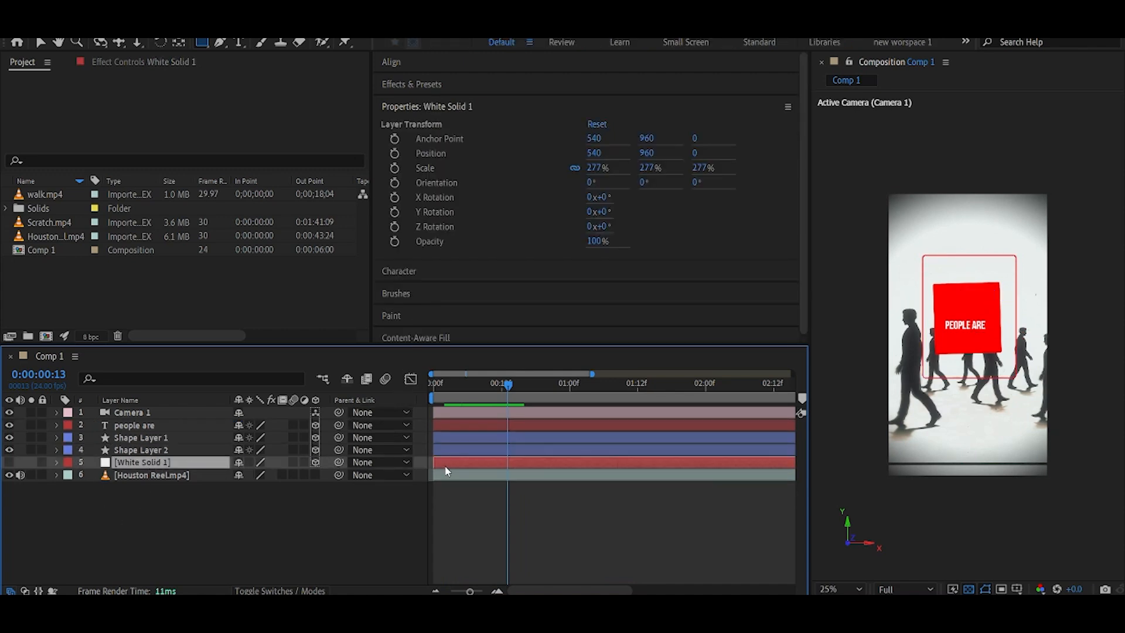
pyautogui.click(454, 450)
pyautogui.press('u')
pyautogui.press('F9')
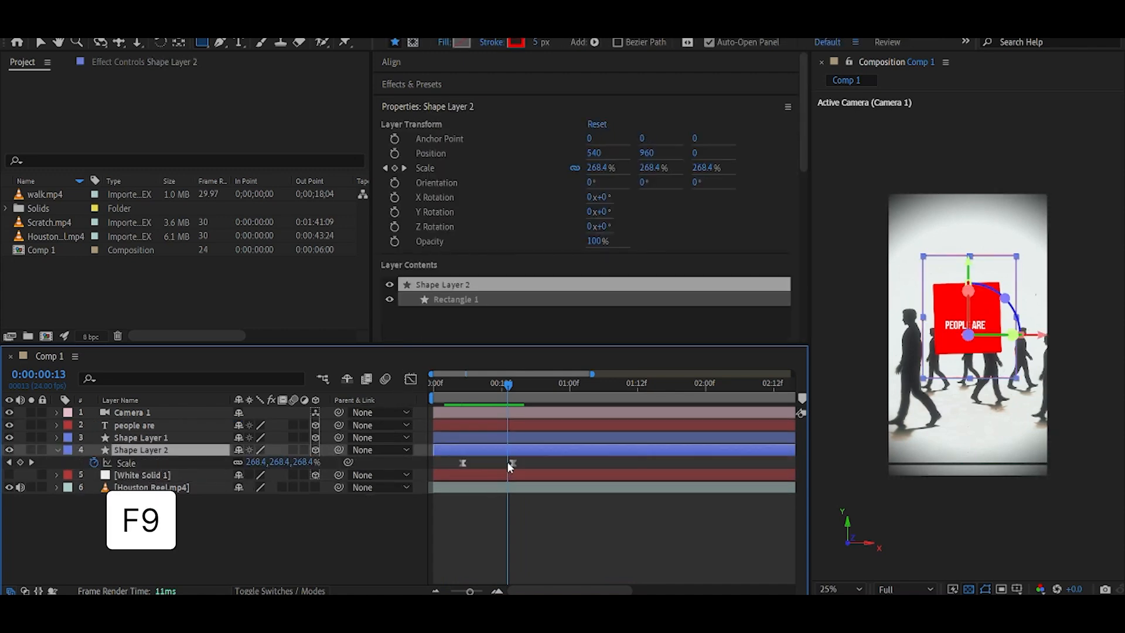
pyautogui.click(511, 464)
# Adjust the frame's scale speed curve and shift its keyframes' timing.
pyautogui.click(414, 380)
pyautogui.moveTo(495, 551); pyautogui.dragTo(478, 551)
pyautogui.click(411, 379)
pyautogui.click(491, 390)
pyautogui.moveTo(462, 463); pyautogui.dragTo(467, 463)
pyautogui.moveTo(473, 390)
pyautogui.mouseDown()
pyautogui.moveTo(469, 399)
pyautogui.moveTo(485, 400)
pyautogui.mouseUp()
pyautogui.moveTo(512, 463); pyautogui.dragTo(502, 463)
pyautogui.moveTo(502, 389)
pyautogui.mouseDown()
pyautogui.moveTo(479, 398)
pyautogui.moveTo(497, 390)
pyautogui.moveTo(492, 398)
pyautogui.mouseUp()
pyautogui.click(468, 463)
# Reveal the camera's position keyframes and scrub through the opening frames.
pyautogui.click(8, 475)
pyautogui.click(9, 476)
pyautogui.click(133, 413)
pyautogui.press('u')
pyautogui.click(468, 390)
pyautogui.moveTo(502, 463); pyautogui.dragTo(462, 475)
pyautogui.moveTo(464, 390); pyautogui.dragTo(499, 400)
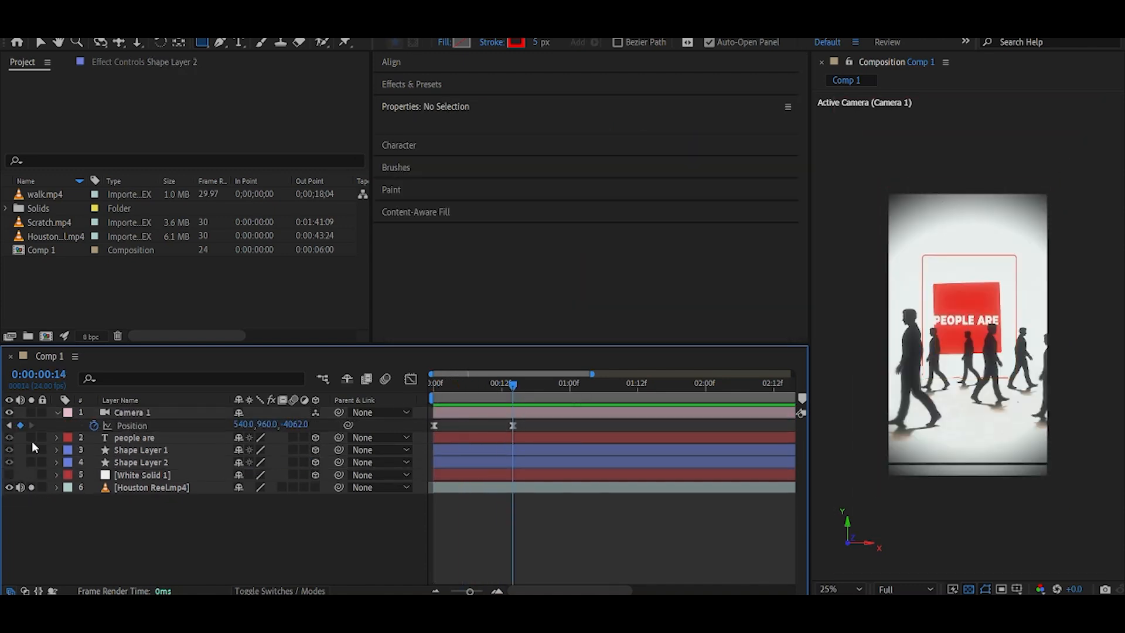
# Keyframe the text's position and scale from frame 0 to frame 14, moving it slightly up and scaling it to 113%.
pyautogui.click(138, 437)
pyautogui.press('u')
pyautogui.moveTo(513, 403); pyautogui.dragTo(433, 402)
pyautogui.click(20, 450)
pyautogui.click(20, 462)
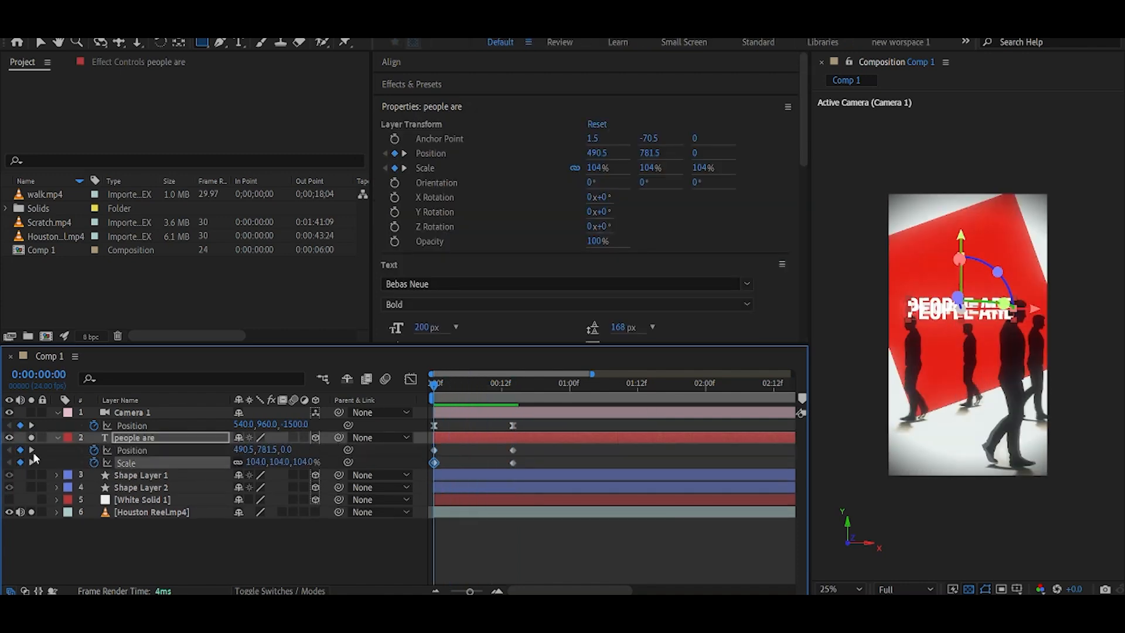
pyautogui.click(32, 462)
pyautogui.press('v')
pyautogui.moveTo(966, 256); pyautogui.dragTo(967, 248)
pyautogui.moveTo(279, 462); pyautogui.dragTo(284, 462)
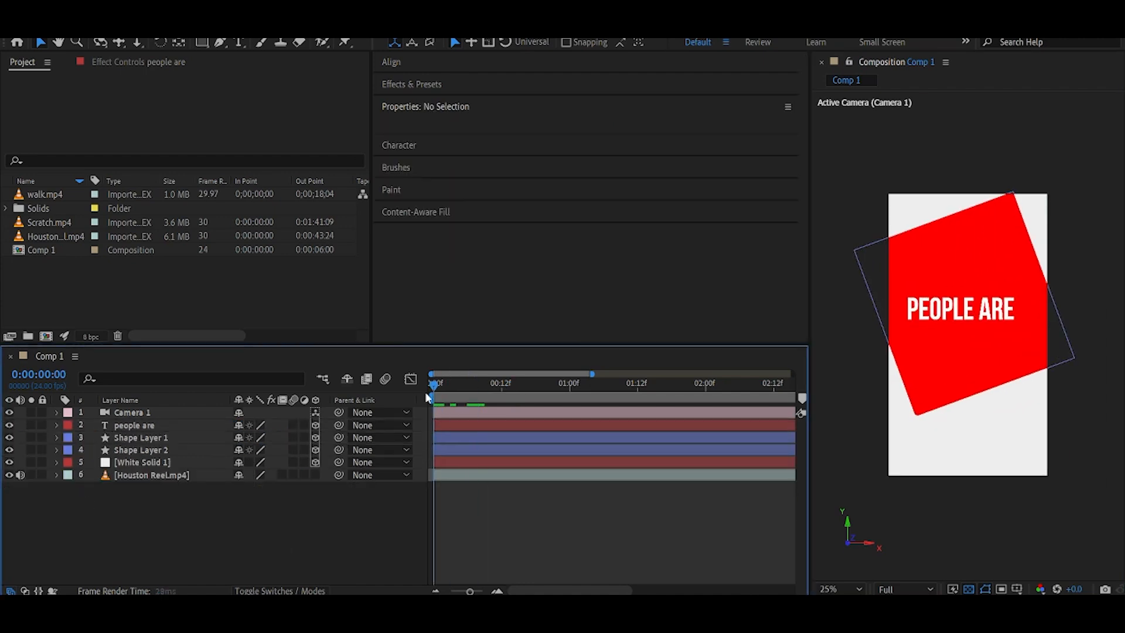
# Add walk.mp4 from the project to the top of the composition and preview it.
pyautogui.moveTo(427, 398); pyautogui.dragTo(507, 407)
pyautogui.moveTo(47, 195); pyautogui.dragTo(133, 411)
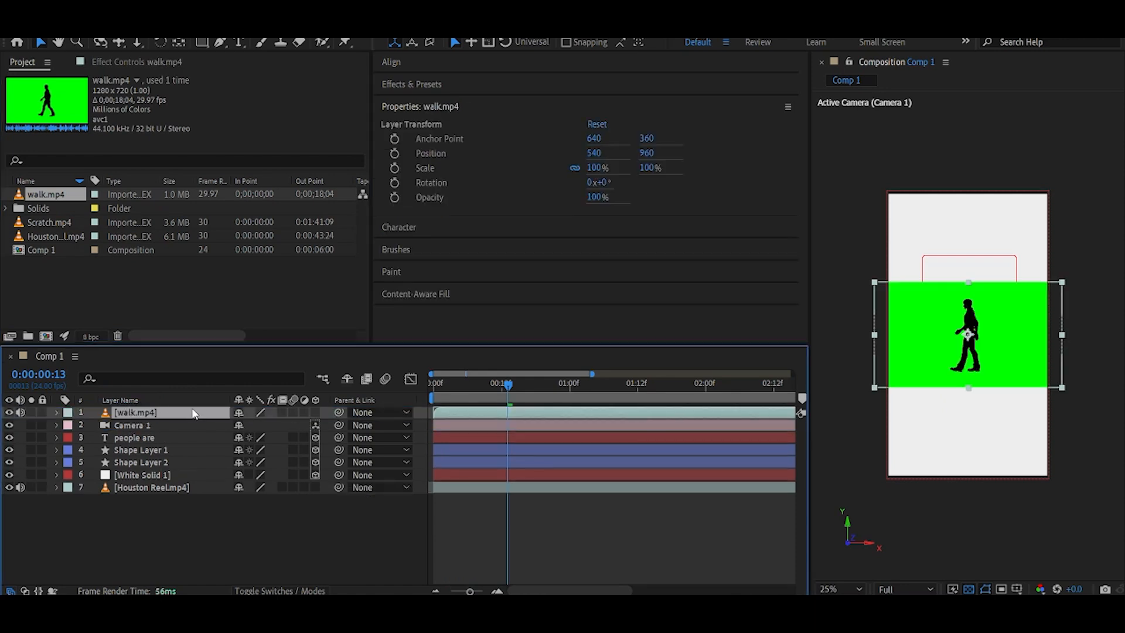
pyautogui.press('space')
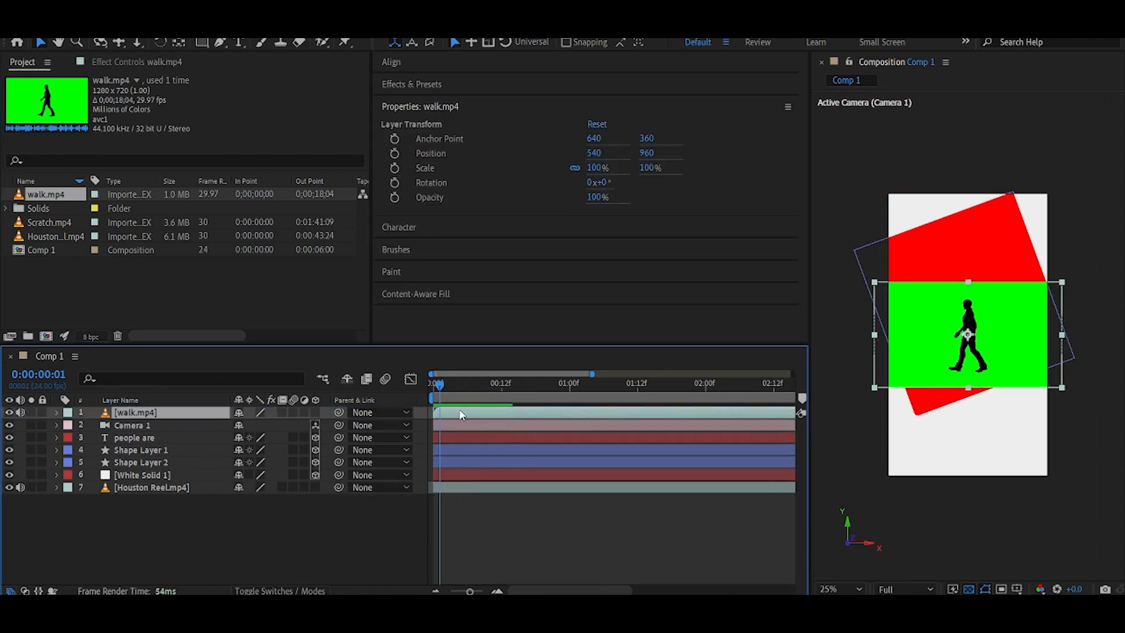
# Apply Keylight to the walk.mp4 layer and key out its green screen colour.
pyautogui.hotkey('ctrl', 'space')
pyautogui.write('key')
pyautogui.press('Return')
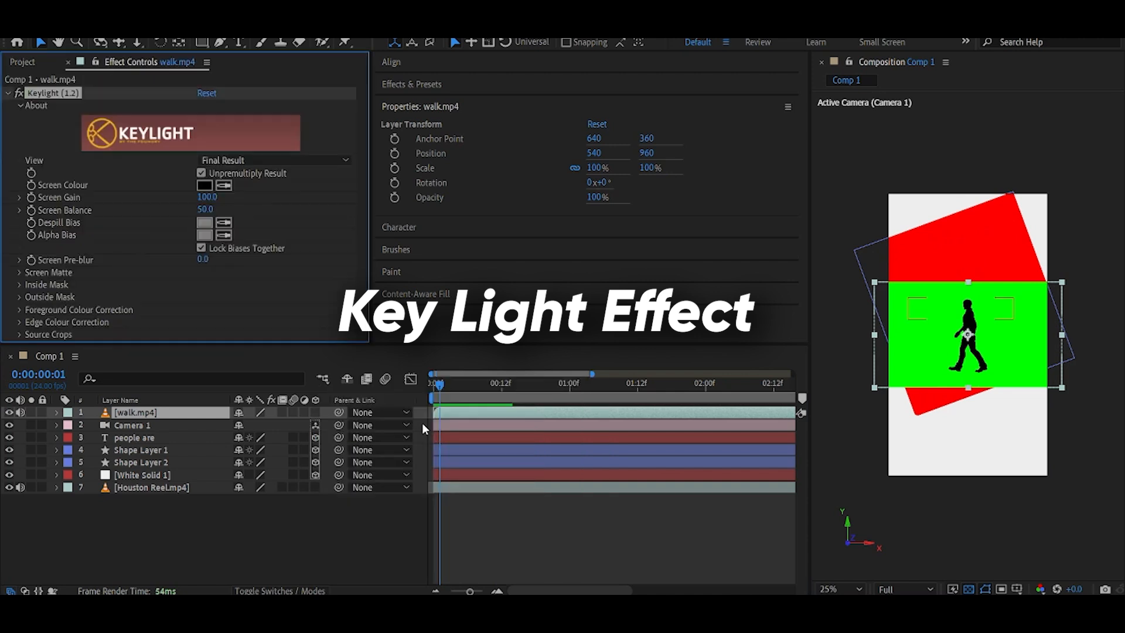
pyautogui.click(157, 414)
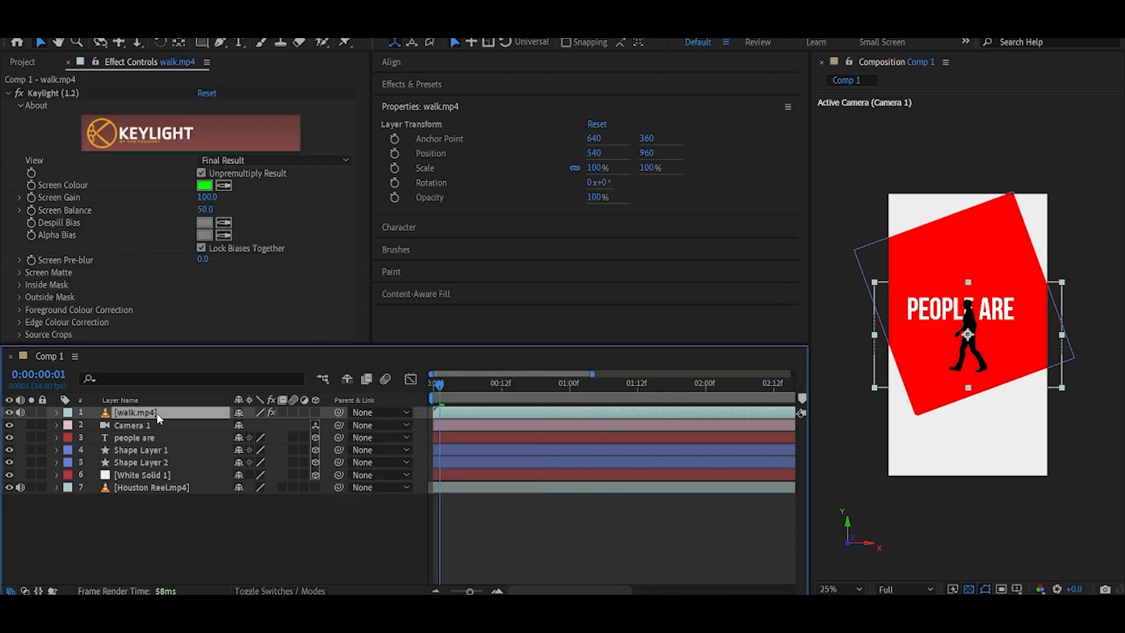
# Make the walker layer 3D, duplicate it, and position the copy in the scene.
pyautogui.click(317, 413)
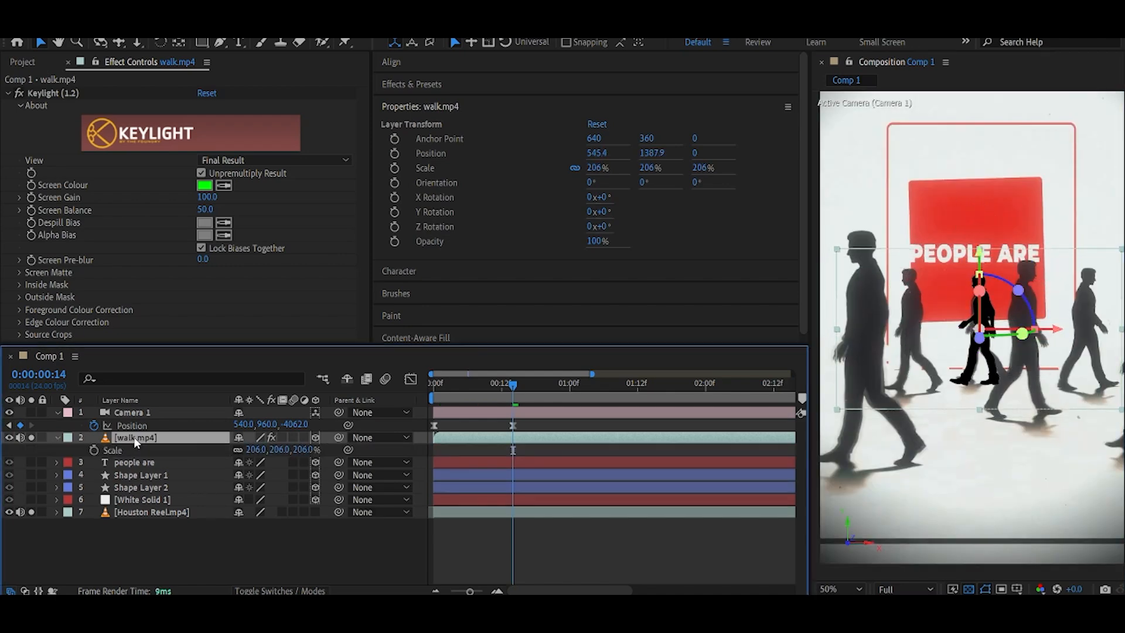
pyautogui.hotkey('ctrl', 'd')
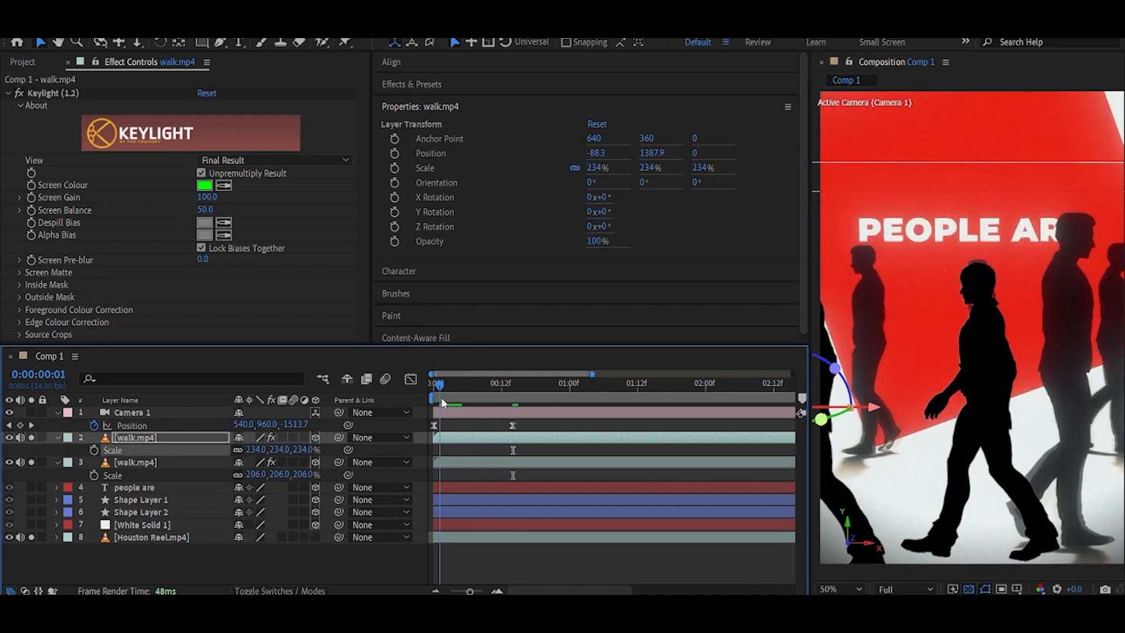
pyautogui.moveTo(901, 337); pyautogui.dragTo(890, 368)
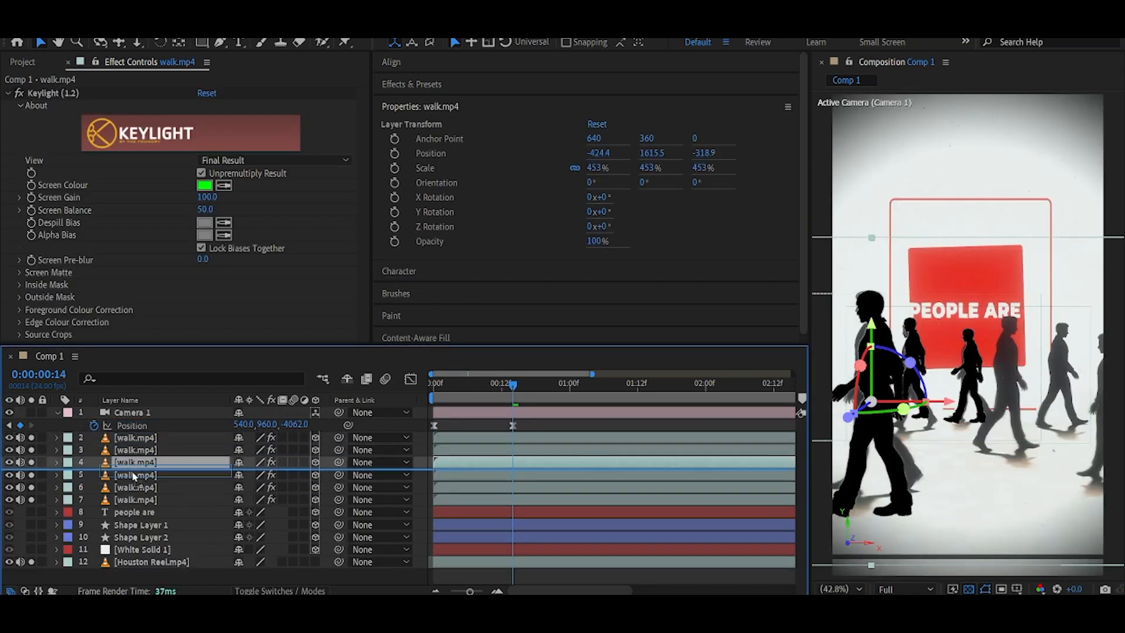
# Flip a walker copy horizontally and spread more walker copies across the scene.
pyautogui.rightClick(146, 462)
pyautogui.moveTo(234, 81)
pyautogui.click(352, 200)
pyautogui.moveTo(842, 373); pyautogui.dragTo(978, 373)
pyautogui.click(163, 511)
pyautogui.click(164, 437)
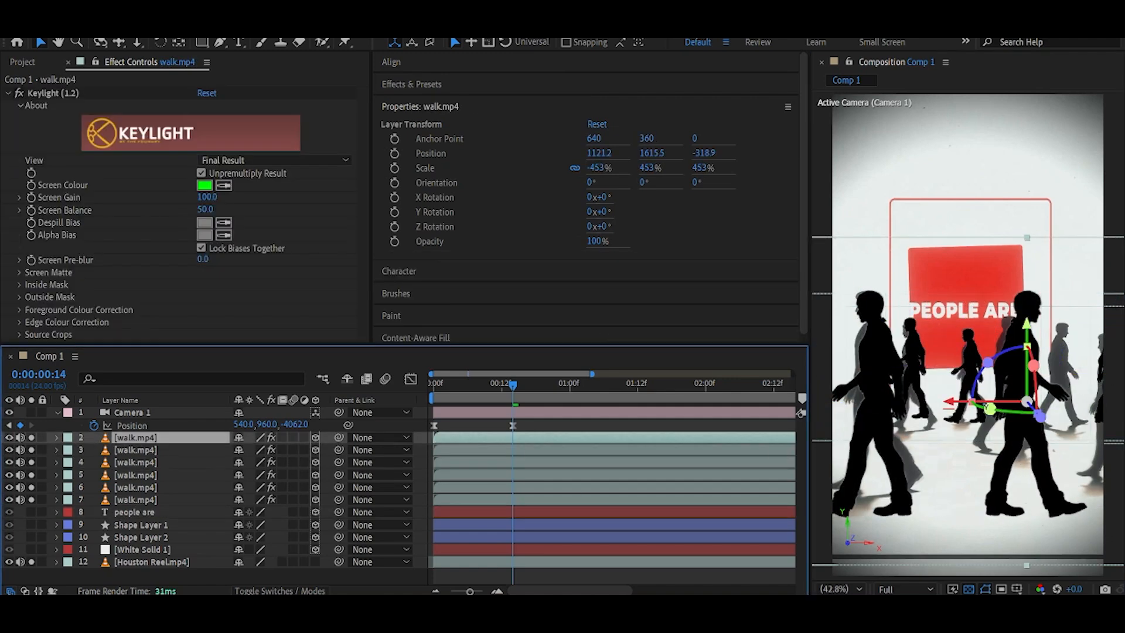
# Apply Drop Shadow to the walker layers and adjust the shadow's opacity.
pyautogui.click(961, 379)
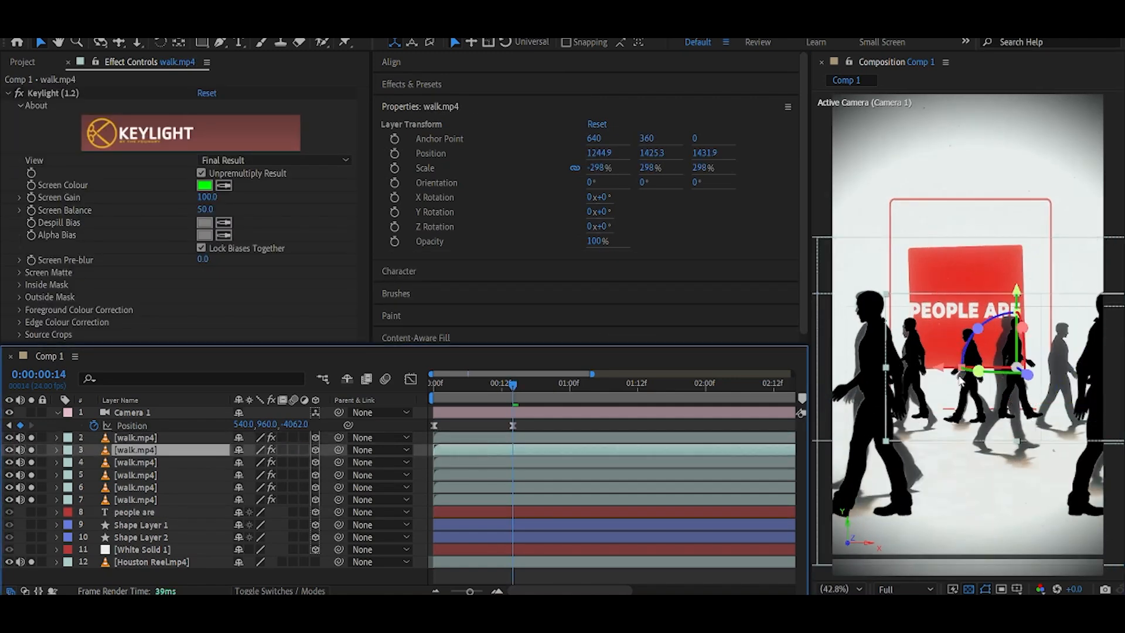
pyautogui.click(1034, 384)
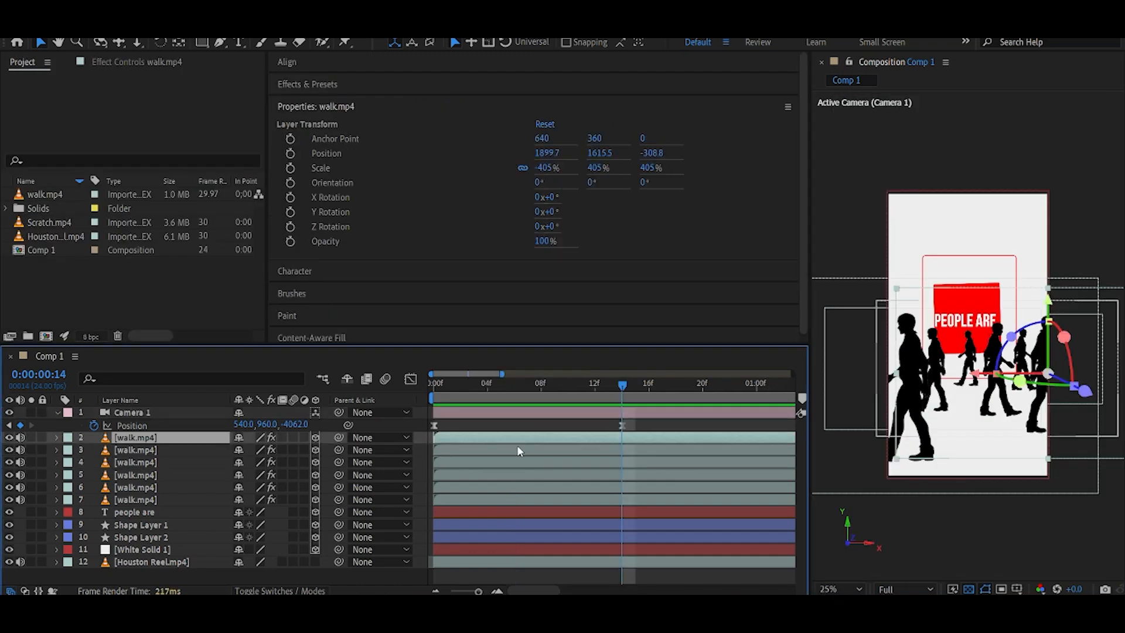
pyautogui.hotkey('ctrl', 'space')
pyautogui.write('drop')
pyautogui.press('Return')
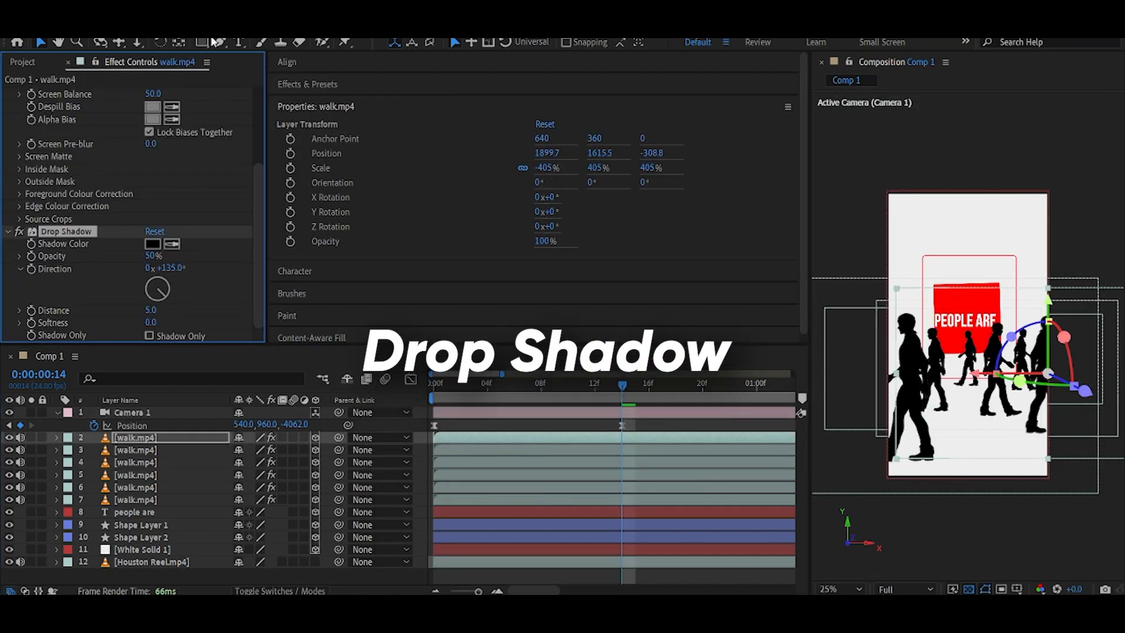
pyautogui.click(152, 255)
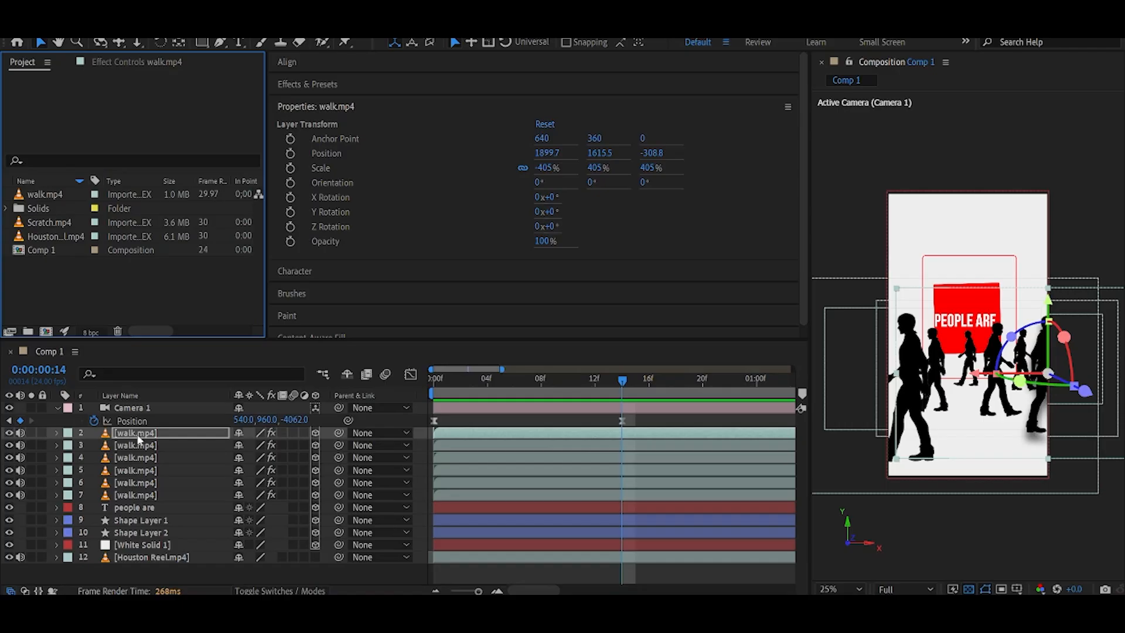
pyautogui.click(137, 446)
pyautogui.keyDown('shift'); pyautogui.click(136, 494); pyautogui.keyUp('shift')
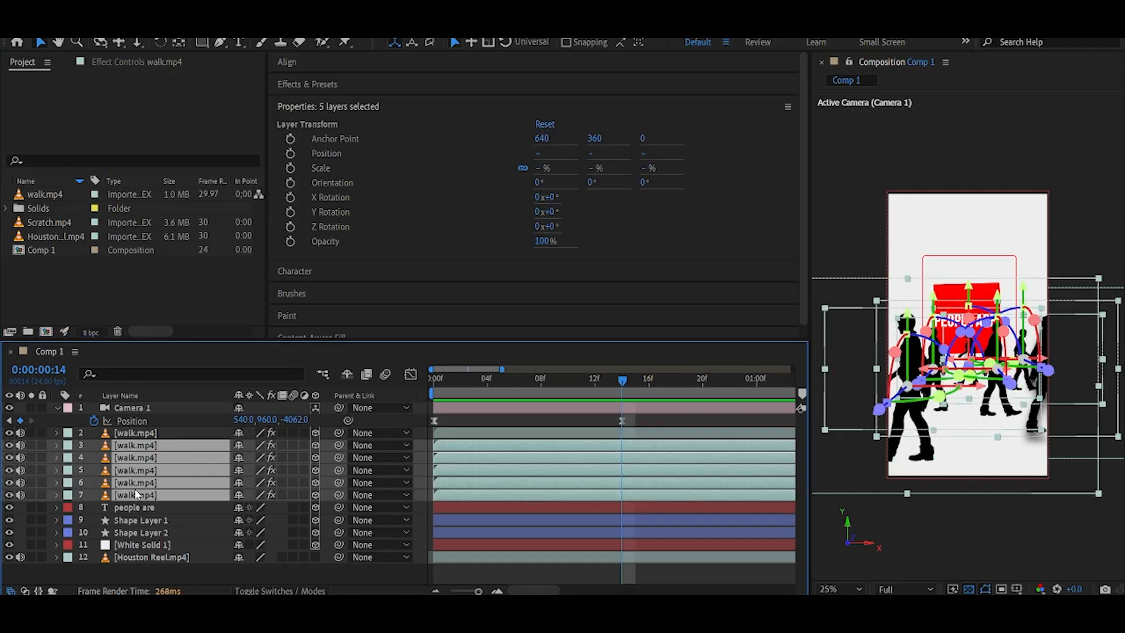
pyautogui.click(327, 565)
# Apply Deep Glow to the text layer and set its radius to 20.
pyautogui.click(155, 498)
pyautogui.hotkey('ctrl', 'space')
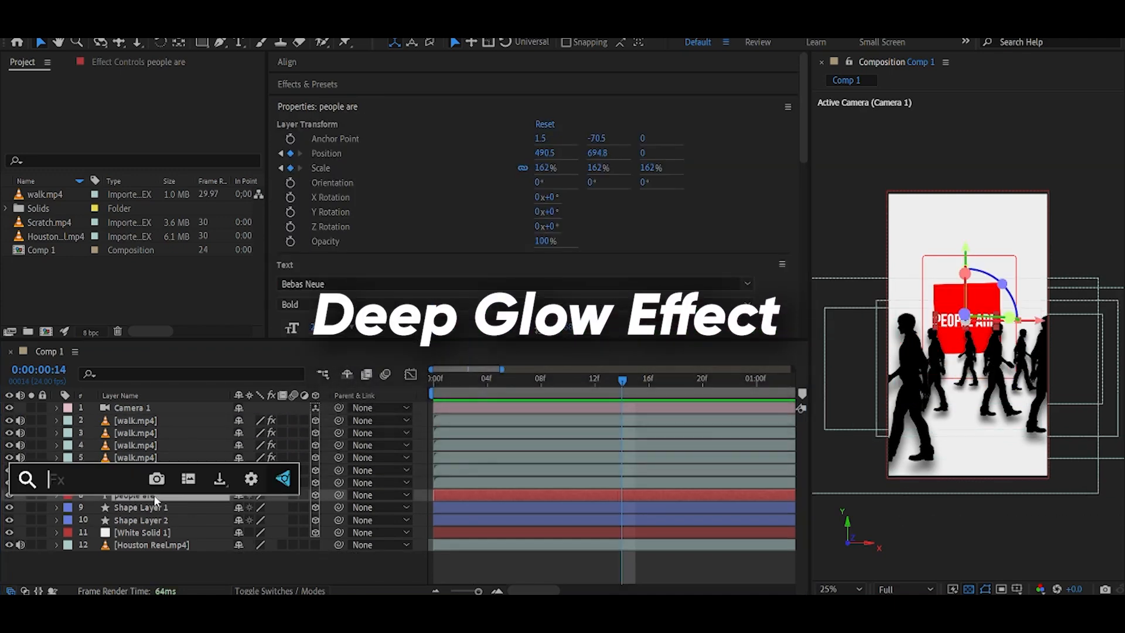
pyautogui.write('deep')
pyautogui.press('Return')
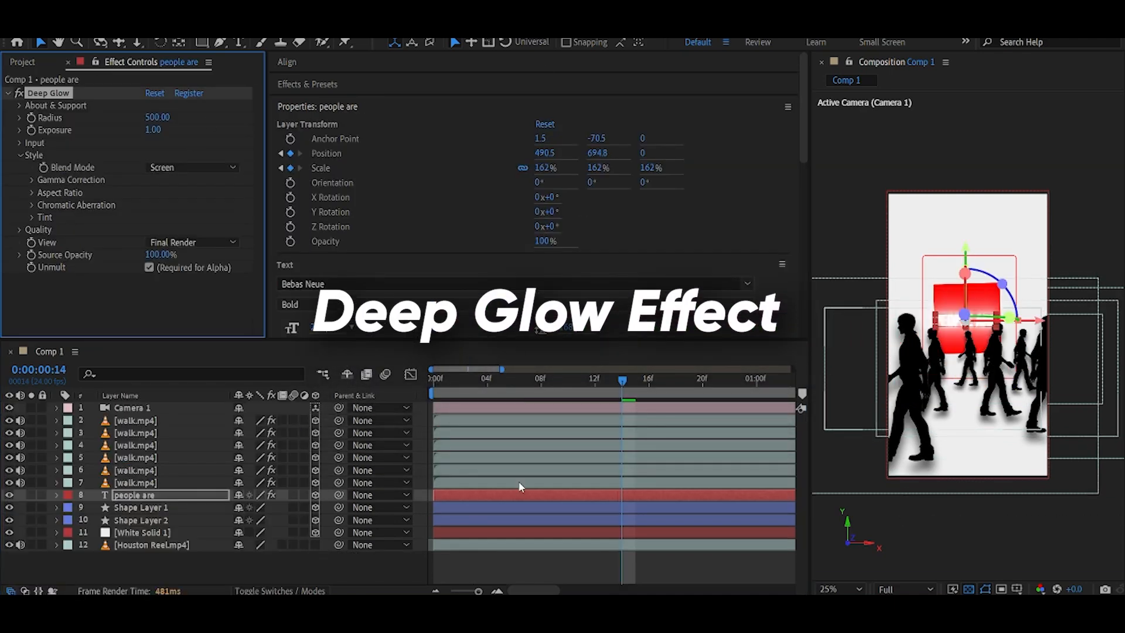
pyautogui.click(383, 574)
pyautogui.click(153, 117)
pyautogui.write('20')
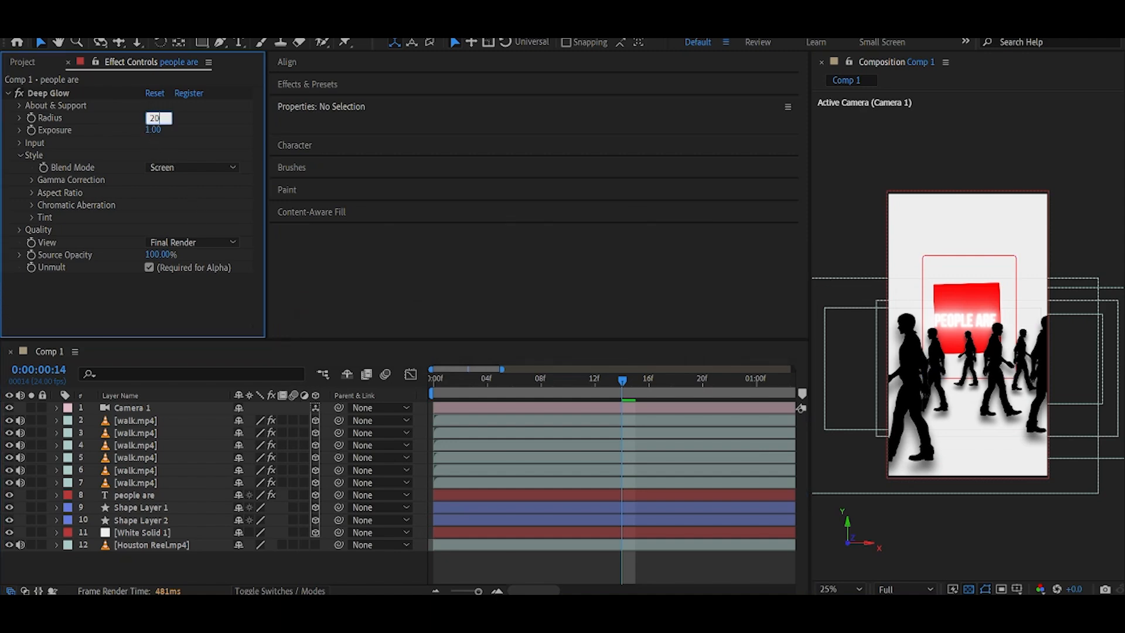
pyautogui.press('Return')
# Apply a Fill effect to the white solid background.
pyautogui.click(308, 556)
pyautogui.click(213, 534)
pyautogui.hotkey('ctrl', 'space')
pyautogui.write('fill')
pyautogui.click(111, 453)
pyautogui.click(152, 130)
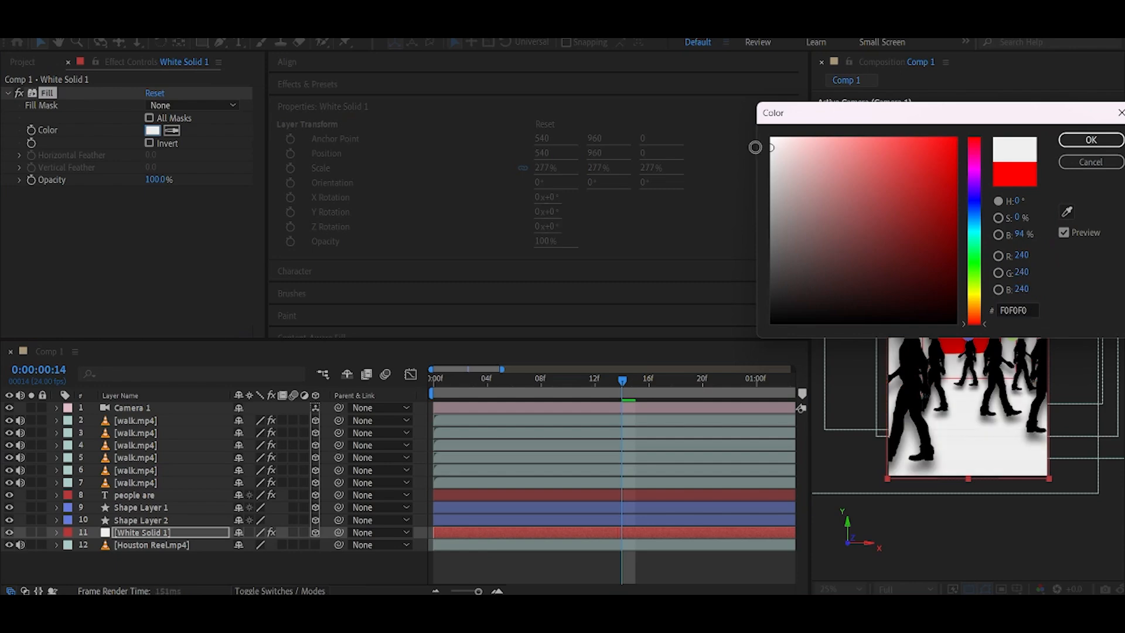
pyautogui.press('Return')
# Keyframe the background fill colour at frame 14 and switch it to near-black at frame 15.
pyautogui.click(144, 532)
pyautogui.click(31, 130)
pyautogui.press('u')
pyautogui.press('pagedown')
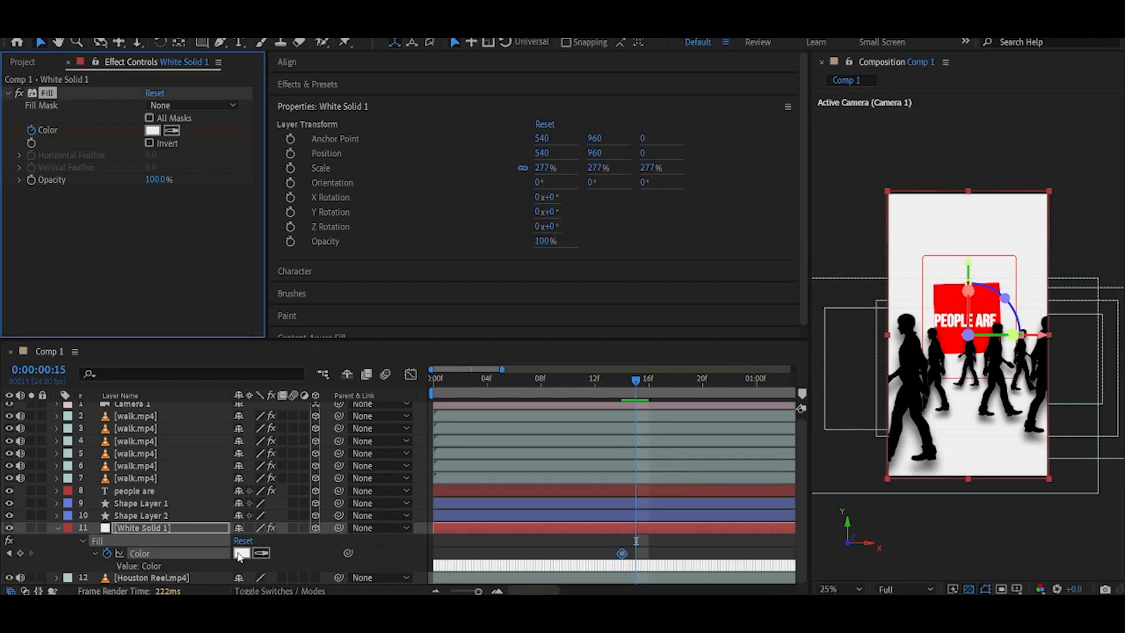
pyautogui.click(241, 553)
pyautogui.click(811, 301)
pyautogui.click(1080, 143)
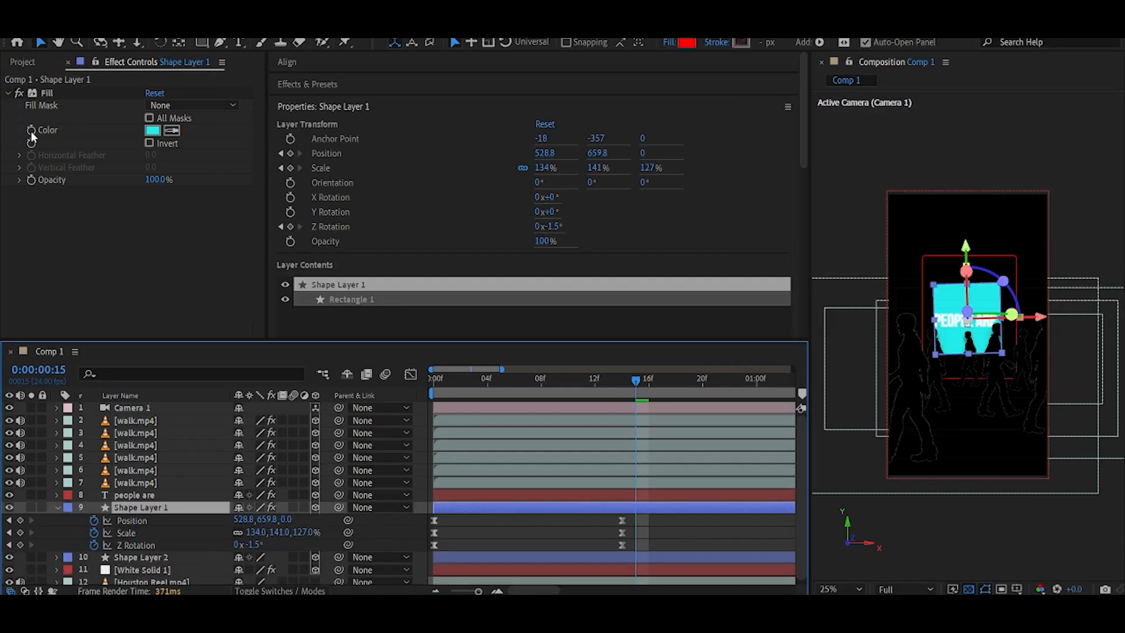
# Keyframe the rounded square's fill colour so it is red at frame 14.
pyautogui.click(31, 130)
pyautogui.press('u')
pyautogui.scroll(-1, 674, 504)
pyautogui.press('pageup')
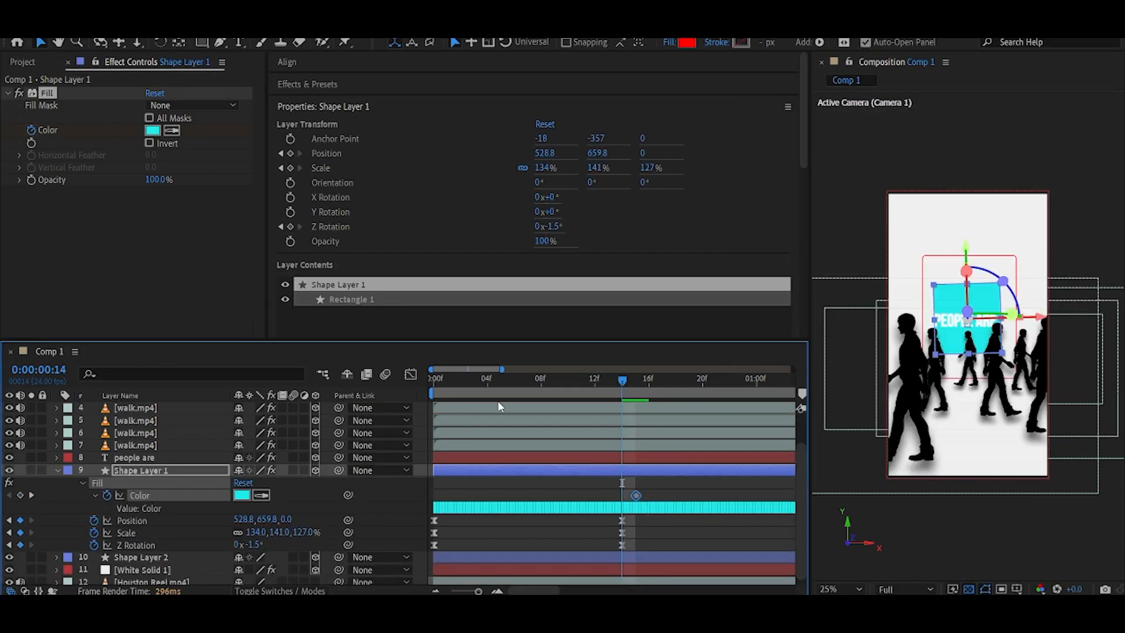
pyautogui.click(152, 131)
pyautogui.click(974, 139)
pyautogui.click(955, 150)
pyautogui.click(1089, 142)
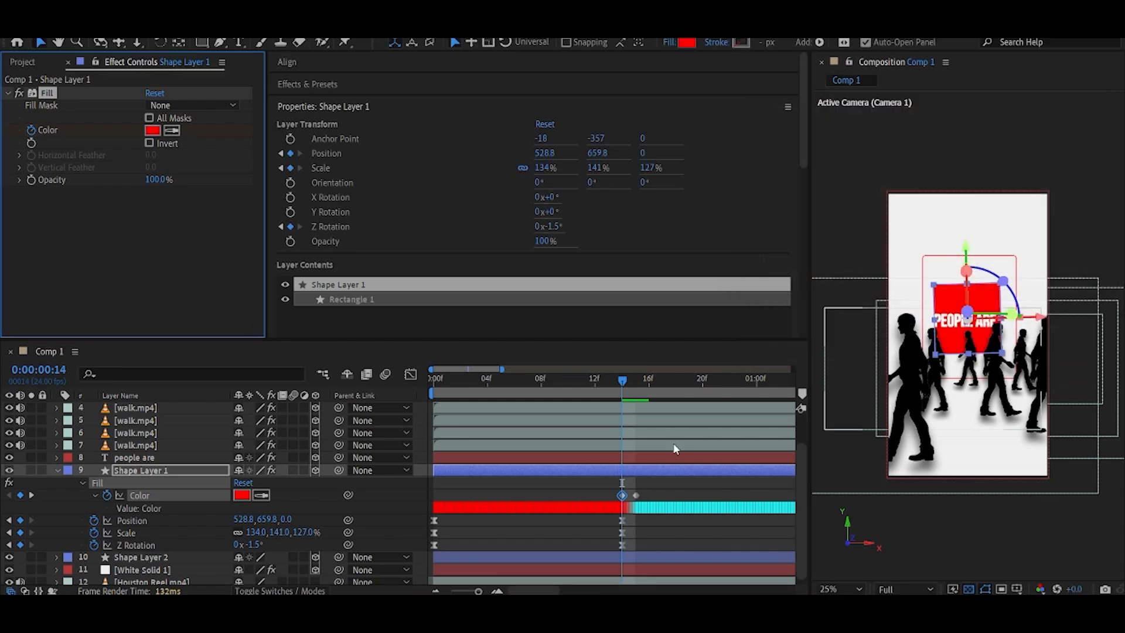
# Paste the fill colour keyframes onto the outline frame layer.
pyautogui.click(147, 559)
pyautogui.hotkey('ctrl', 'v')
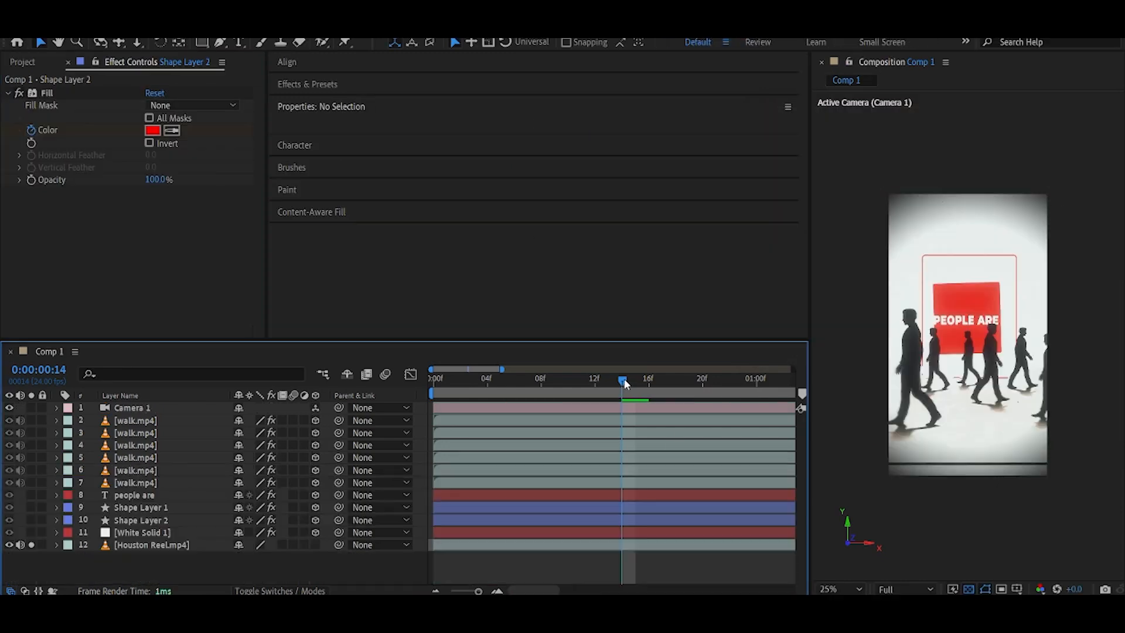
pyautogui.moveTo(625, 381)
pyautogui.mouseDown()
pyautogui.moveTo(638, 381)
pyautogui.moveTo(623, 382)
pyautogui.mouseUp()
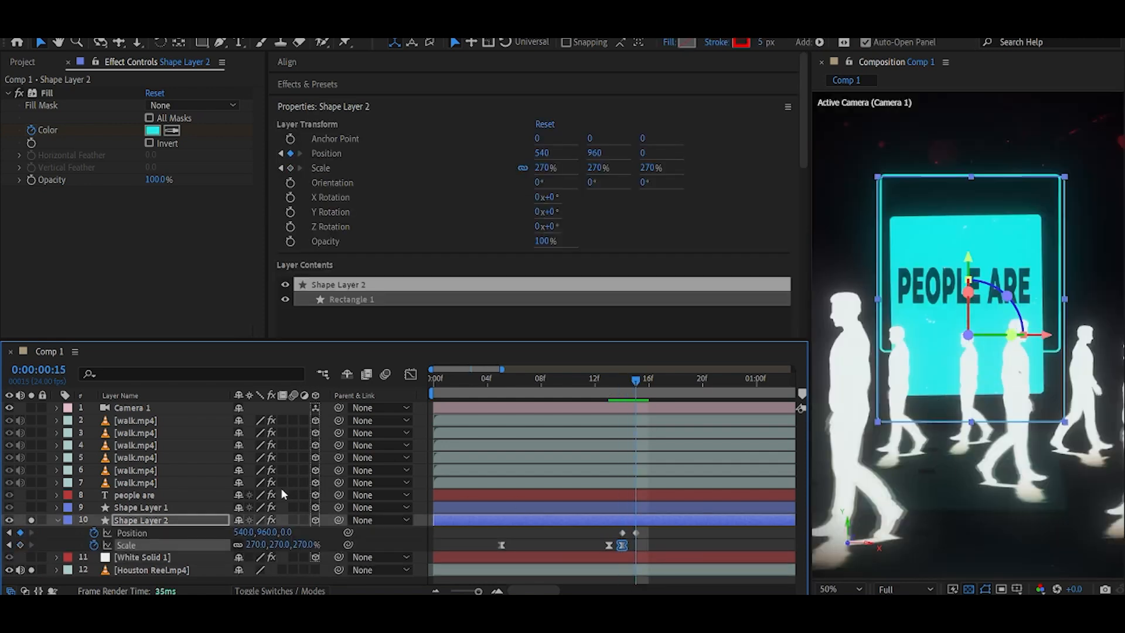
# Unlink the frame's scale and reshape it non-uniformly at frame 15, moving it slightly up.
pyautogui.moveTo(250, 546)
pyautogui.mouseDown()
pyautogui.moveTo(234, 546)
pyautogui.moveTo(267, 547)
pyautogui.moveTo(245, 545)
pyautogui.mouseUp()
pyautogui.hotkey('ctrl', 'z')
pyautogui.click(237, 545)
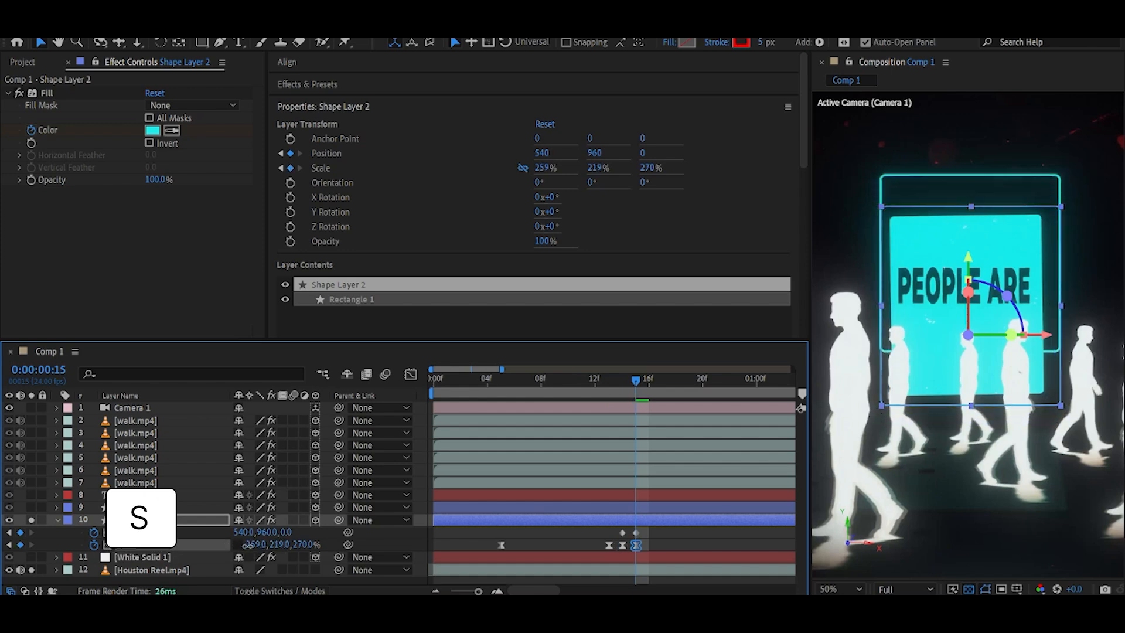
pyautogui.moveTo(968, 262); pyautogui.dragTo(968, 215)
pyautogui.moveTo(279, 545); pyautogui.dragTo(258, 546)
pyautogui.moveTo(969, 218); pyautogui.dragTo(969, 215)
pyautogui.moveTo(281, 548); pyautogui.dragTo(284, 549)
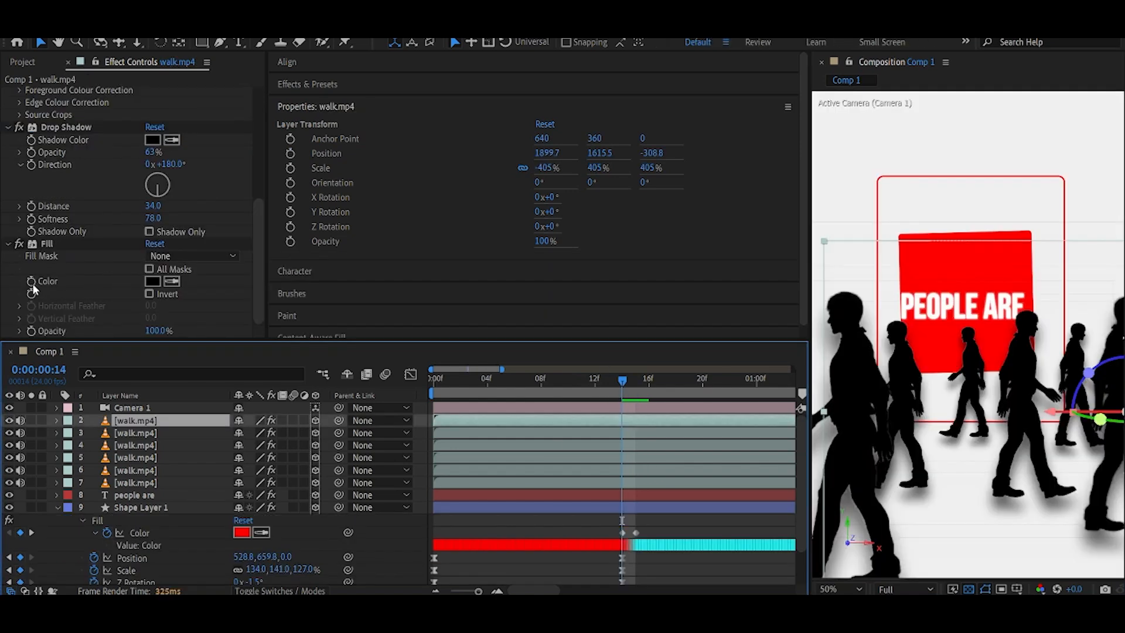
# Keyframe a walker layer's fill colour and set it to white #ffffff at frame 15.
pyautogui.click(32, 282)
pyautogui.click(615, 422)
pyautogui.press('u')
pyautogui.moveTo(625, 384); pyautogui.dragTo(636, 383)
pyautogui.click(241, 445)
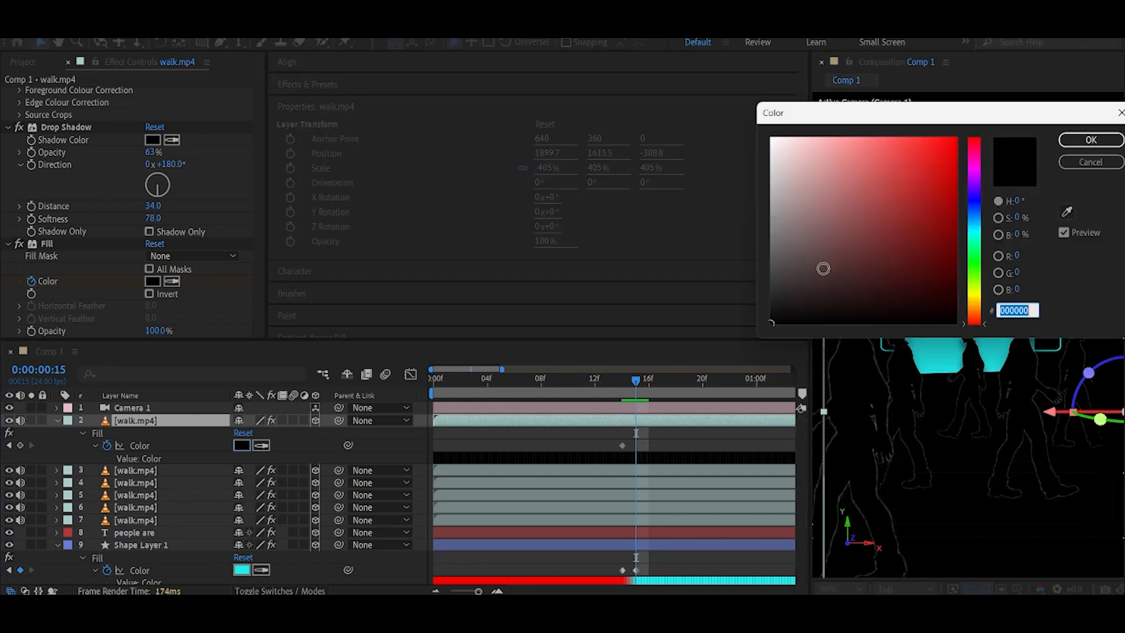
pyautogui.write('ffffff')
pyautogui.press('Return')
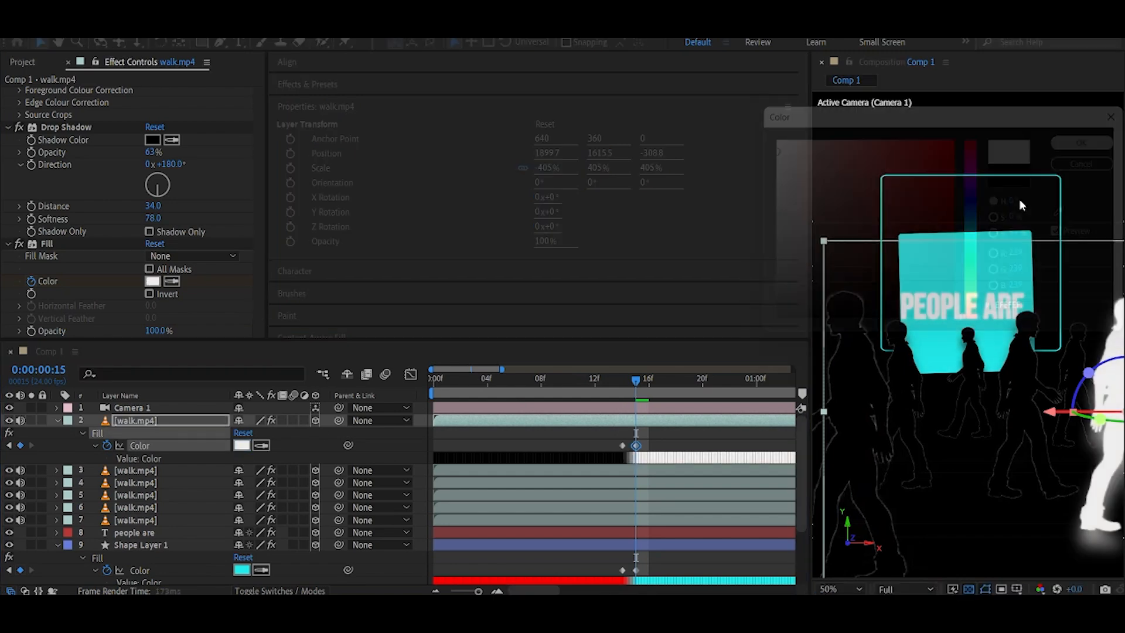
# Apply the same fill colour keyframes to the remaining walker layers.
pyautogui.click(82, 433)
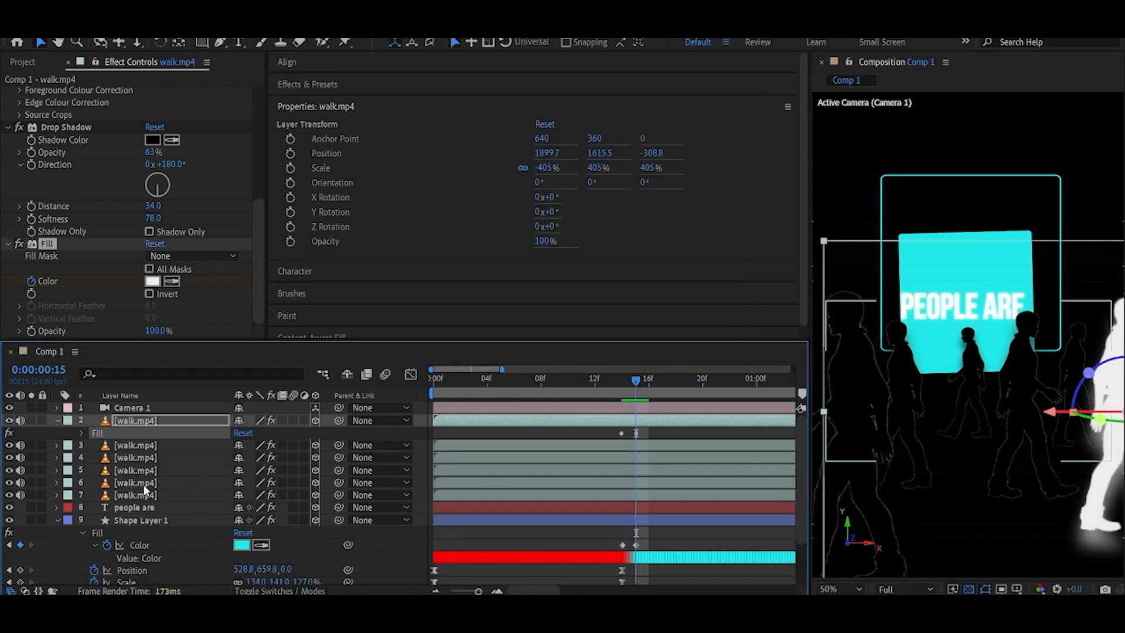
pyautogui.click(134, 445)
pyautogui.keyDown('shift'); pyautogui.click(135, 495); pyautogui.keyUp('shift')
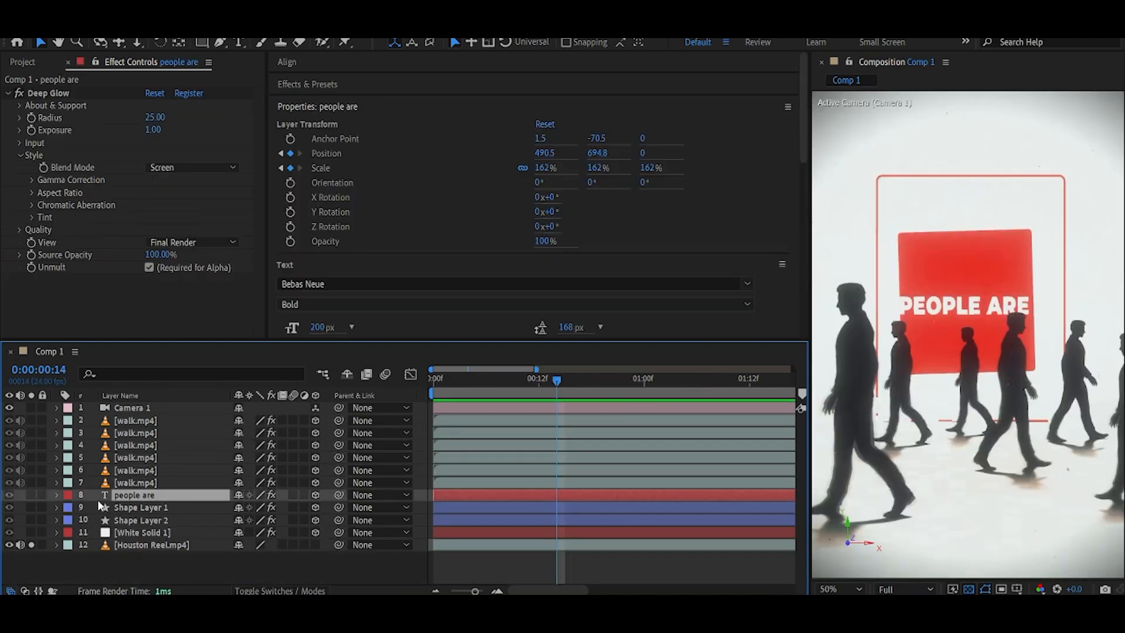
# Split the text layer at frame 15 and style the new part in black Bebas Neue Bold.
pyautogui.hotkey('ctrl', 'shift', 'd')
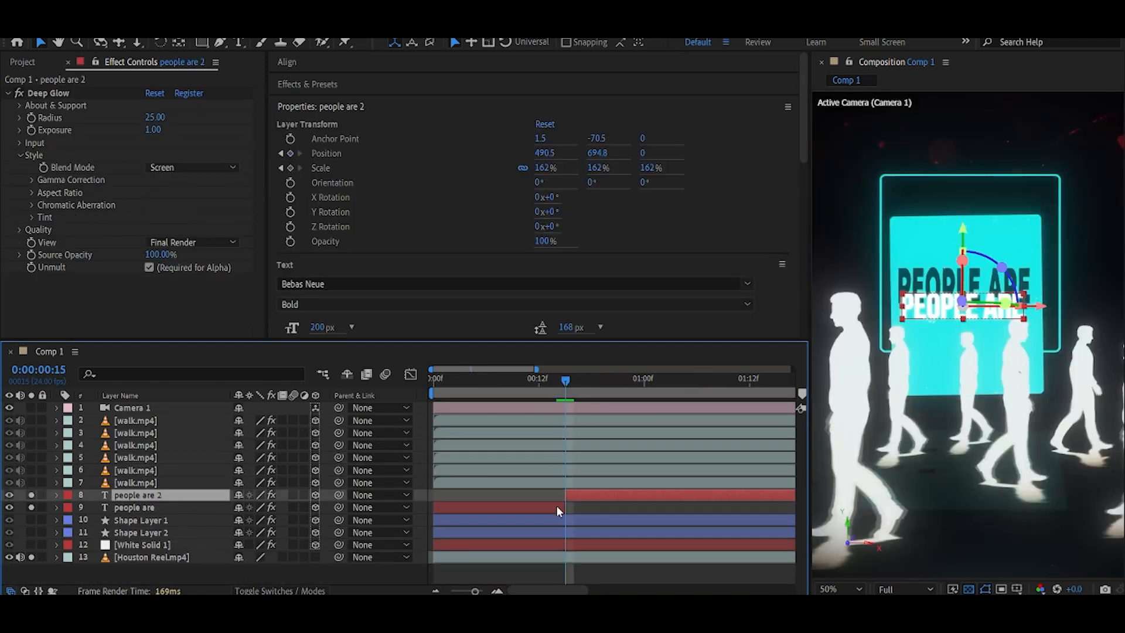
pyautogui.scroll(-2, 469, 281)
pyautogui.click(317, 279)
pyautogui.click(774, 318)
pyautogui.click(1085, 140)
pyautogui.click(445, 199)
pyautogui.write('bebas')
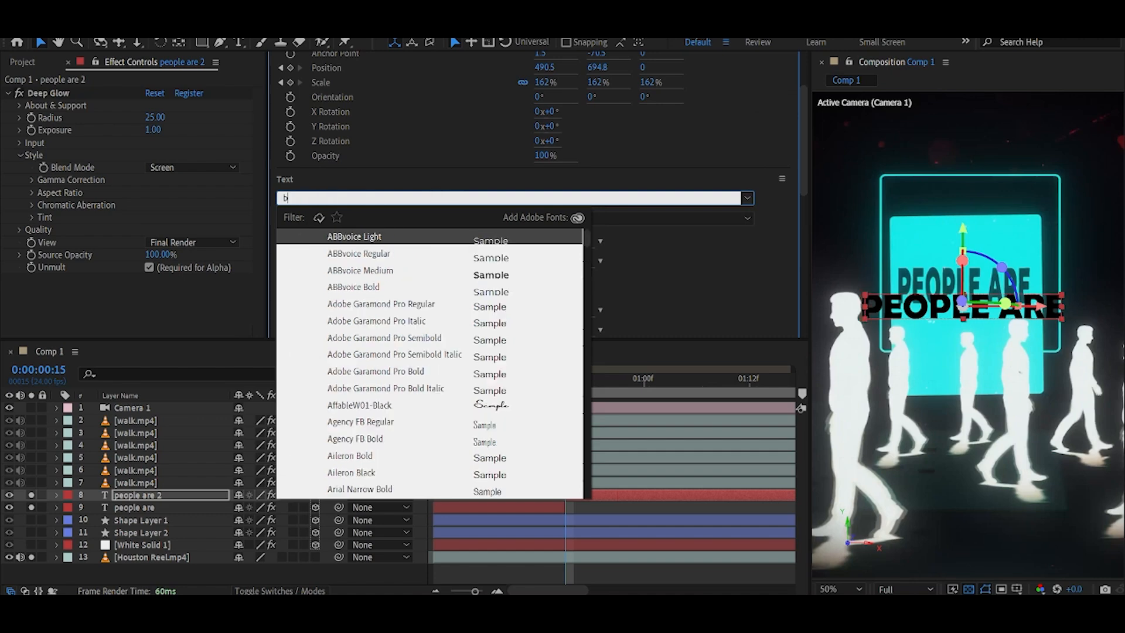
pyautogui.click(392, 288)
# Keyframe the second text part's scale at 175% and move it slightly up.
pyautogui.click(174, 496)
pyautogui.press('s')
pyautogui.click(94, 508)
pyautogui.moveTo(282, 508); pyautogui.dragTo(293, 508)
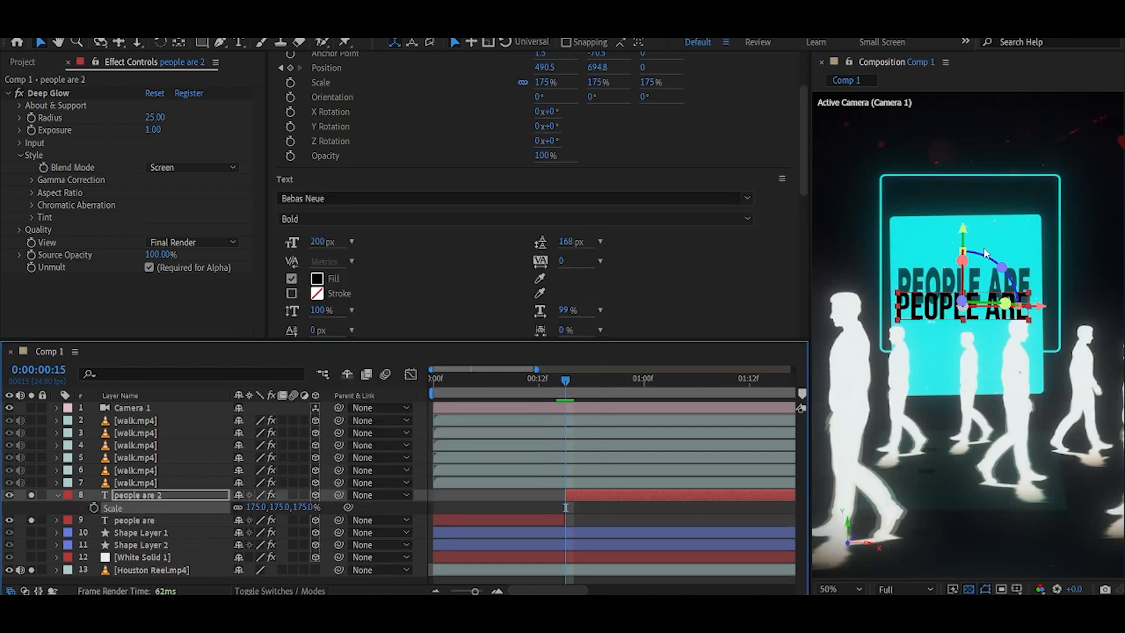
pyautogui.moveTo(962, 229); pyautogui.dragTo(962, 208)
# At frame 22, stretch the rounded square to about 190% by 333%, move it up, and keyframe its Z rotation.
pyautogui.click(57, 495)
pyautogui.click(141, 520)
pyautogui.click(574, 379)
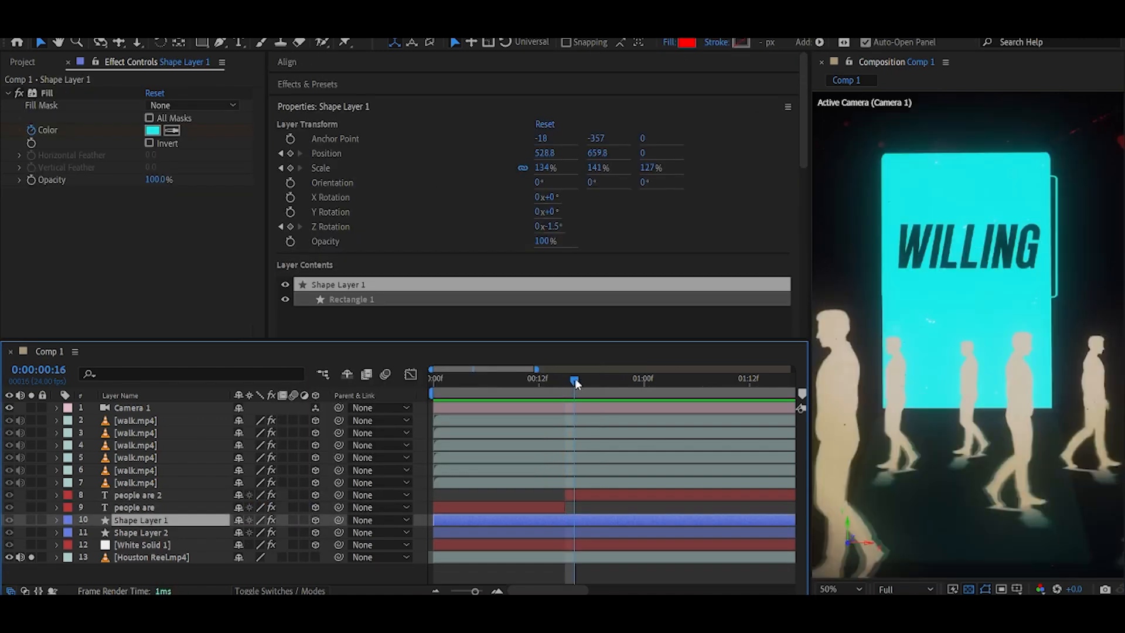
pyautogui.moveTo(574, 381); pyautogui.dragTo(558, 384)
pyautogui.press('pagedown')
pyautogui.press('pageup')
pyautogui.press('s')
pyautogui.press('pagedown')
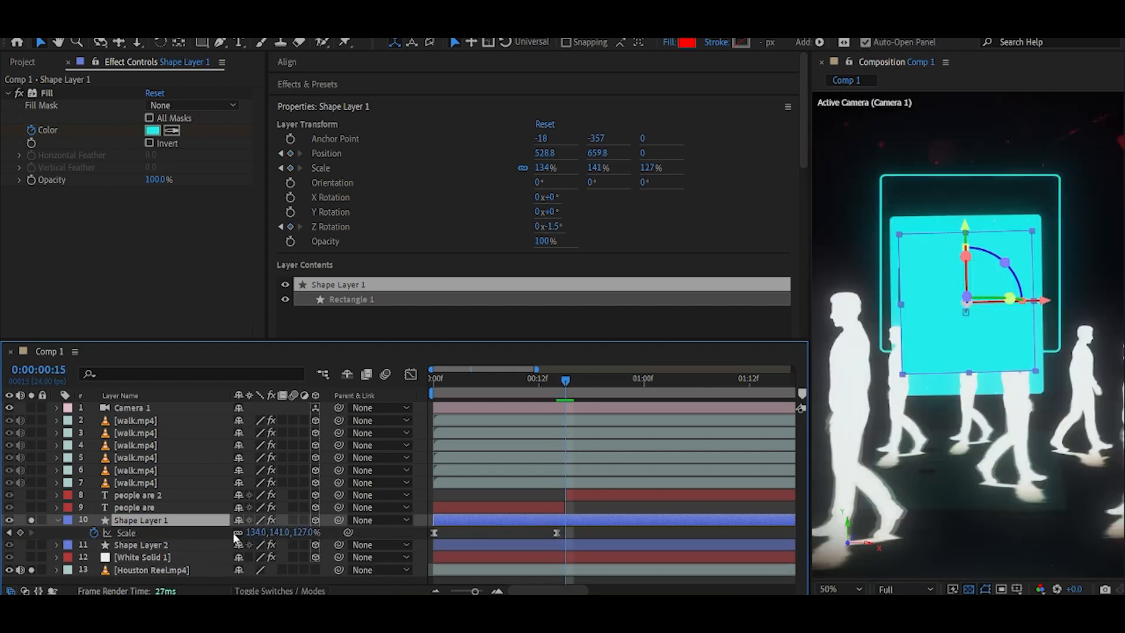
pyautogui.hotkey('shift', 'p')
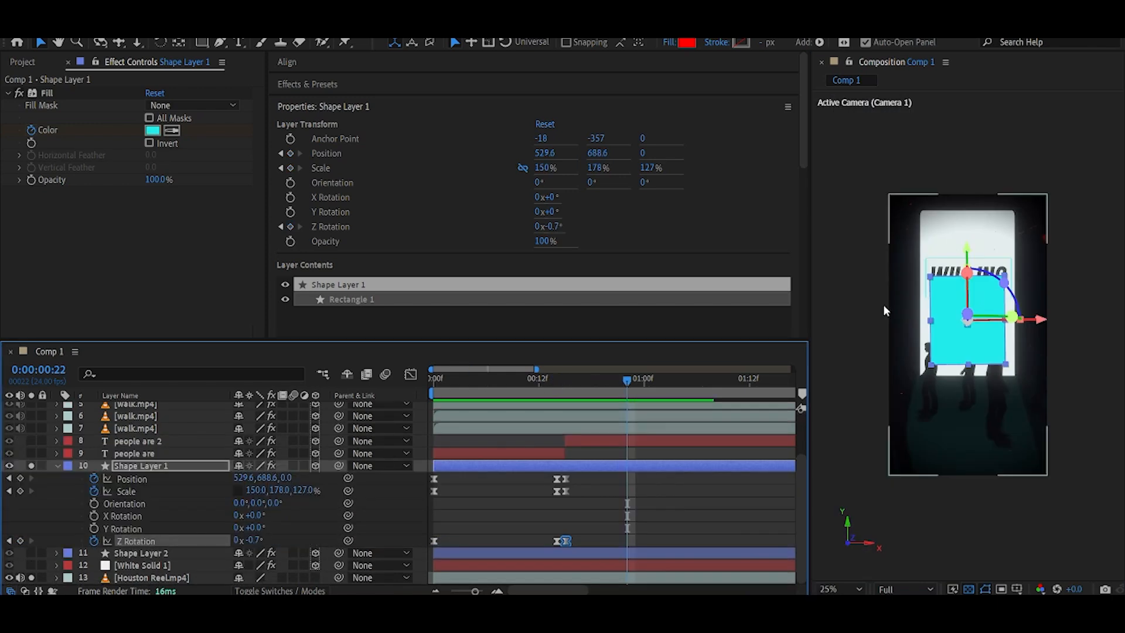
pyautogui.moveTo(280, 491); pyautogui.dragTo(343, 491)
pyautogui.moveTo(967, 250); pyautogui.dragTo(967, 219)
pyautogui.moveTo(280, 491); pyautogui.dragTo(302, 491)
pyautogui.moveTo(966, 218); pyautogui.dragTo(966, 223)
pyautogui.click(286, 507)
pyautogui.moveTo(275, 491); pyautogui.dragTo(280, 491)
pyautogui.moveTo(260, 491); pyautogui.dragTo(276, 491)
pyautogui.click(252, 539)
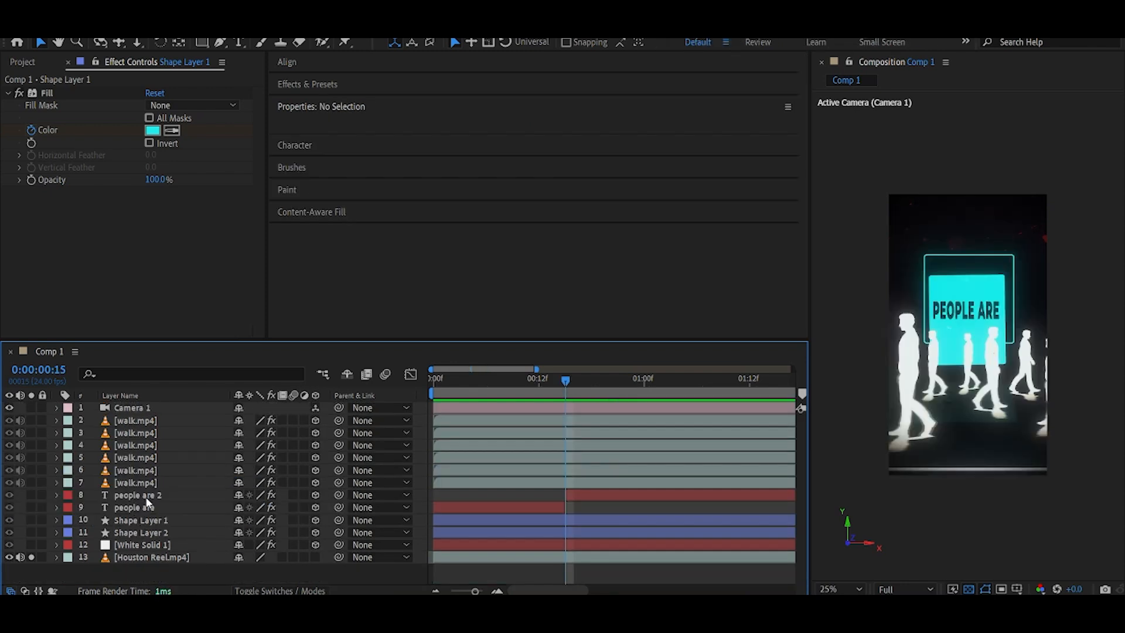
# Split the black text layer at frame 16 and retype the new part as "willing".
pyautogui.click(146, 497)
pyautogui.click(574, 378)
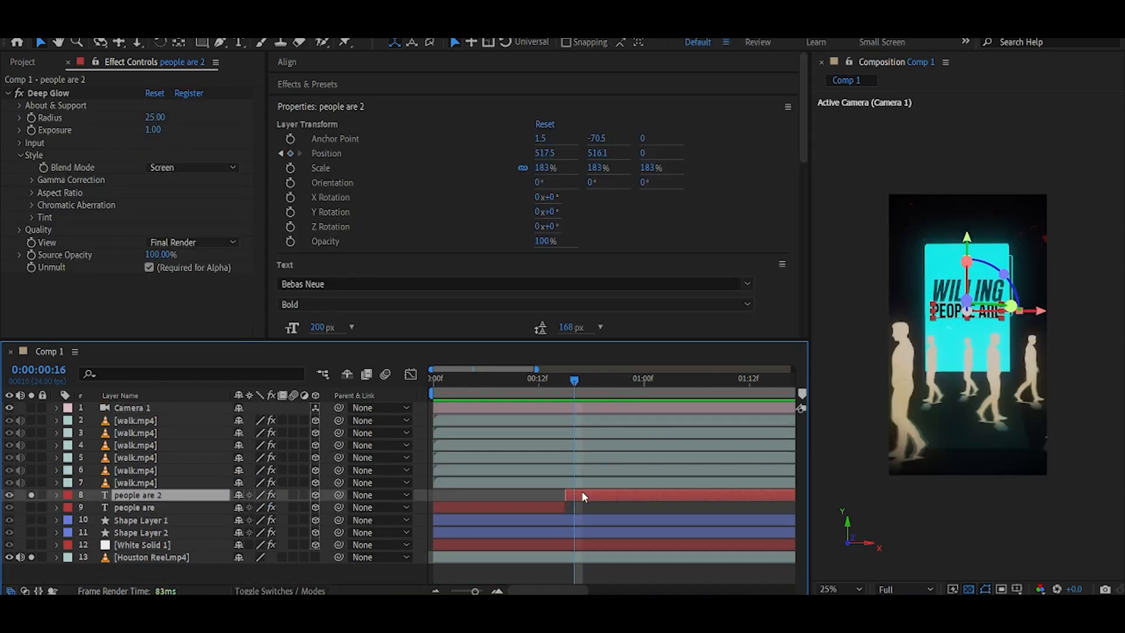
pyautogui.hotkey('ctrl', 'shift', 'd')
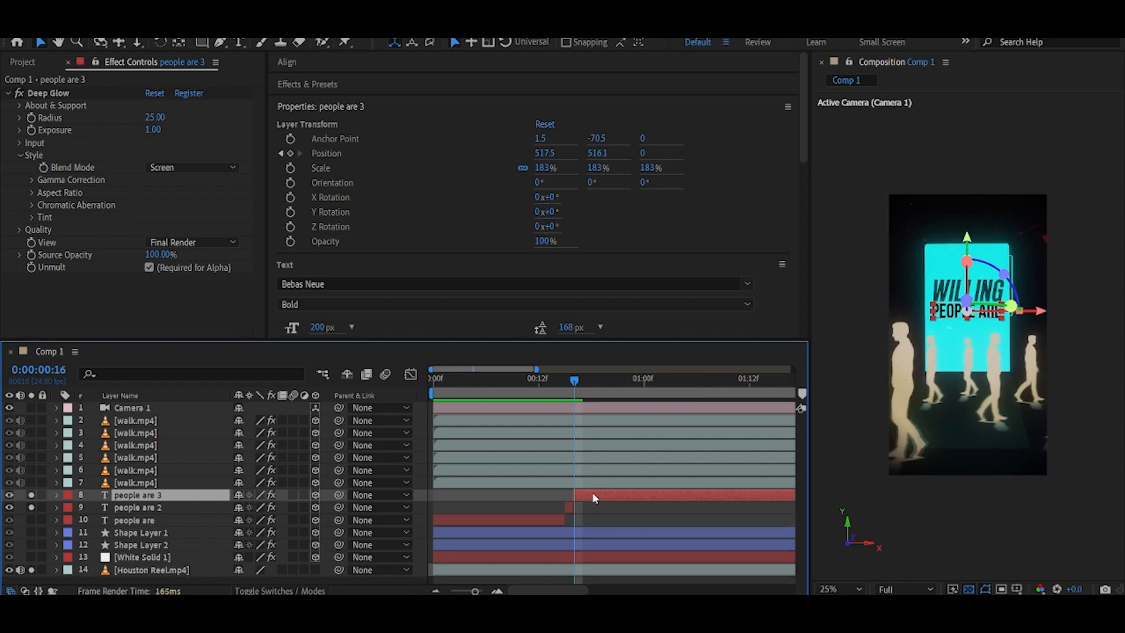
pyautogui.hotkey('ctrl', 't')
pyautogui.write('willing')
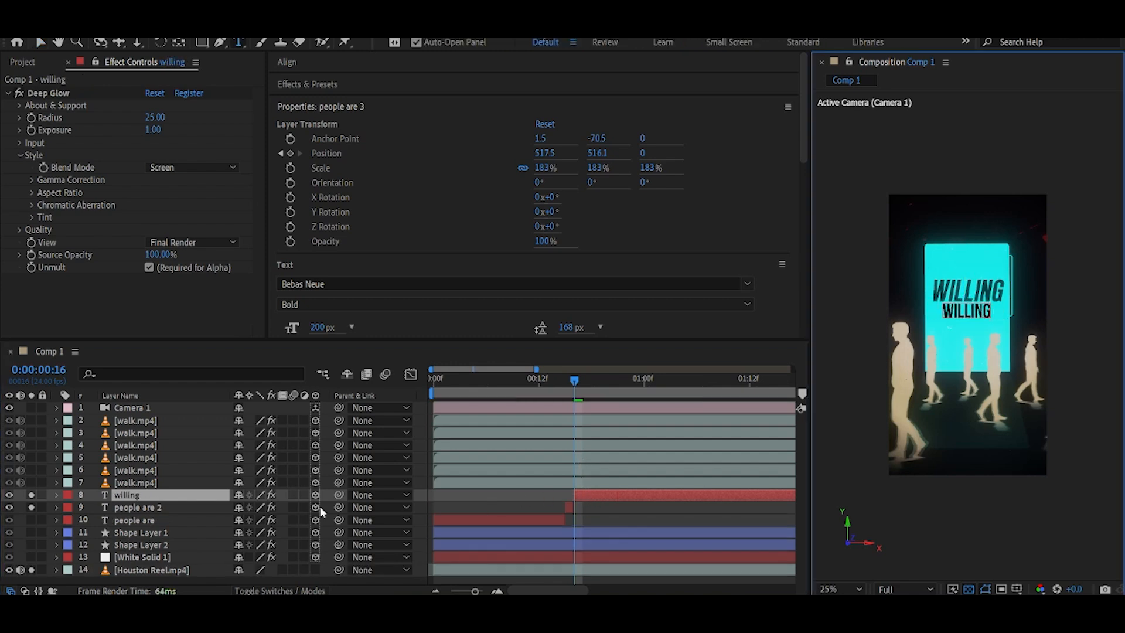
pyautogui.click(172, 496)
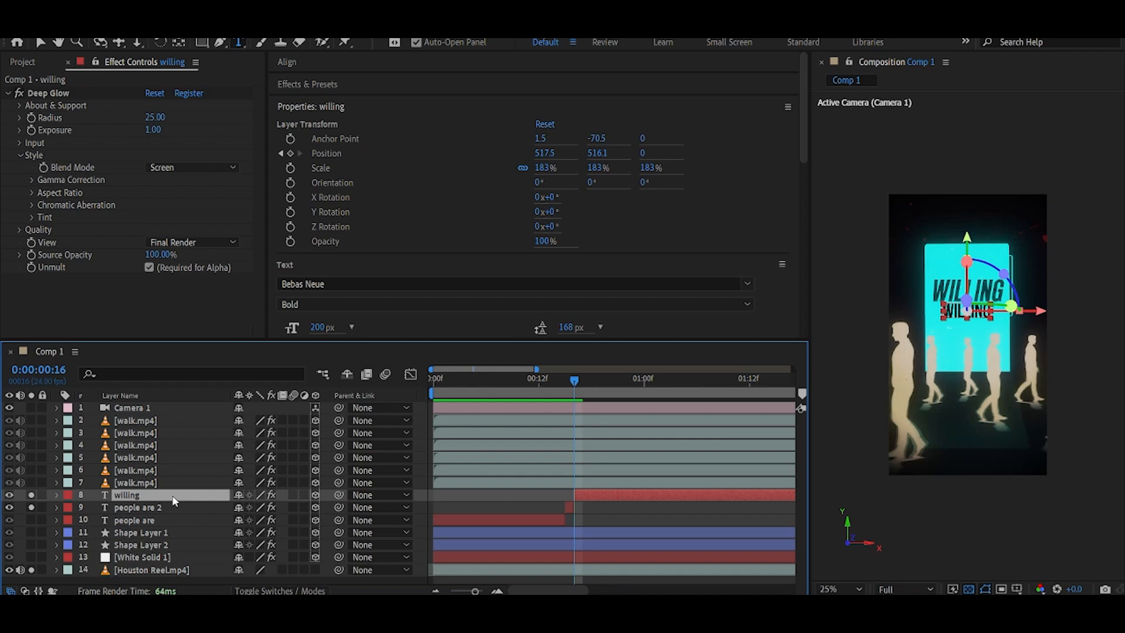
# Scale the "willing" text to 273% and move it up onto the rounded square.
pyautogui.press('v')
pyautogui.press('s')
pyautogui.moveTo(281, 508); pyautogui.dragTo(363, 508)
pyautogui.scroll(2, 1043, 301)
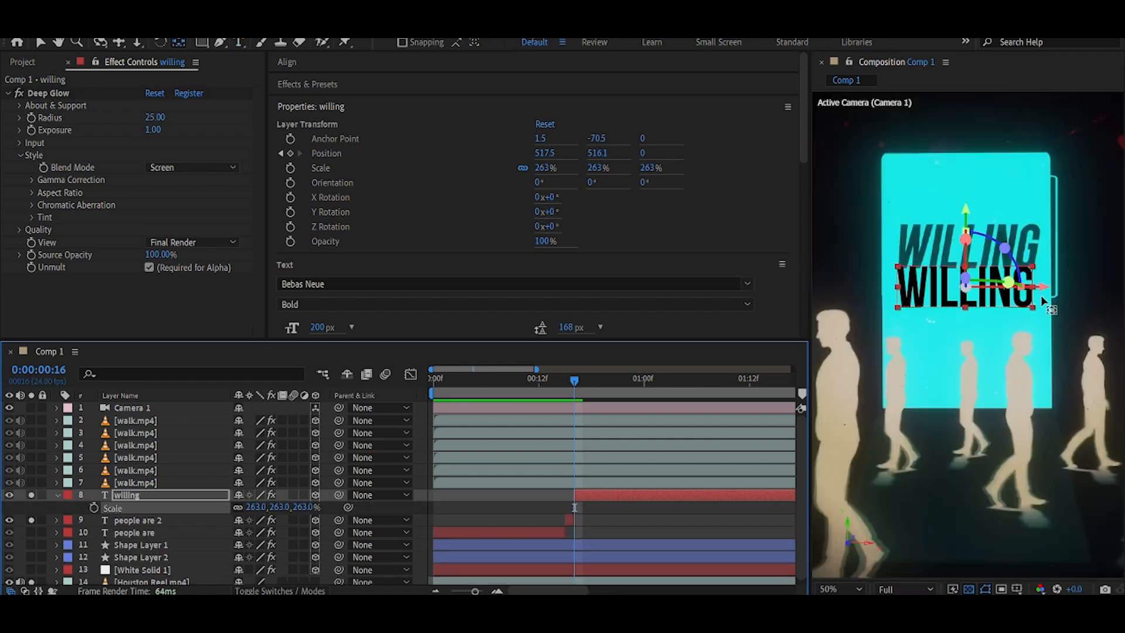
pyautogui.press('v')
pyautogui.moveTo(966, 210); pyautogui.dragTo(966, 170)
pyautogui.moveTo(283, 513); pyautogui.dragTo(293, 514)
pyautogui.moveTo(1041, 248); pyautogui.dragTo(1047, 249)
pyautogui.click(57, 494)
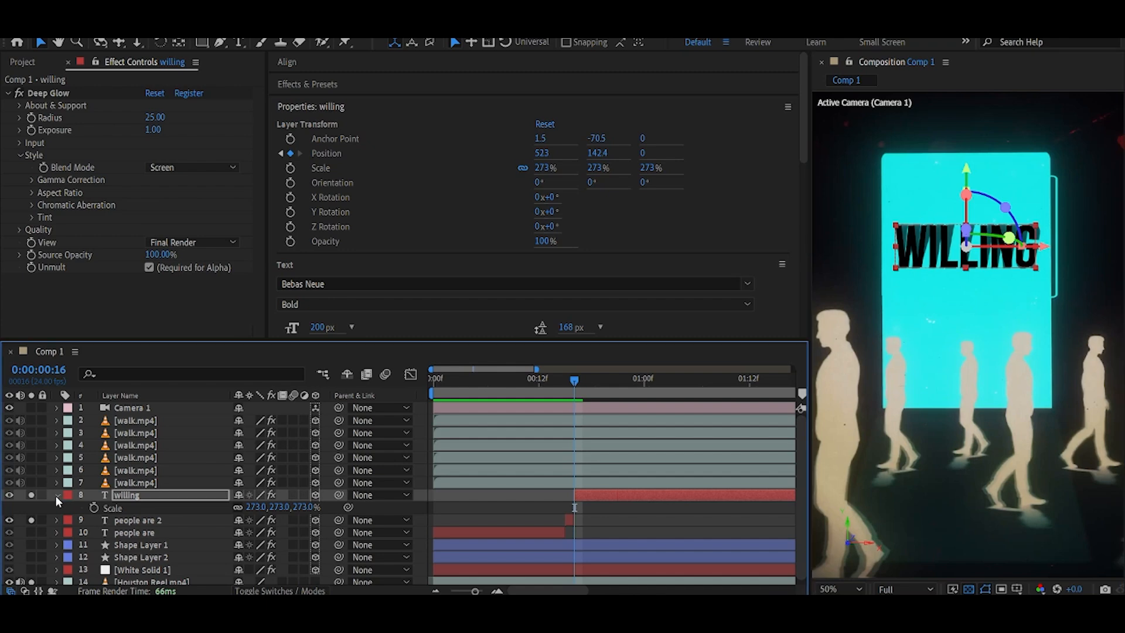
# At frame 16, keyframe a walker layer's fill colour to a warm off-white.
pyautogui.click(566, 387)
pyautogui.click(575, 394)
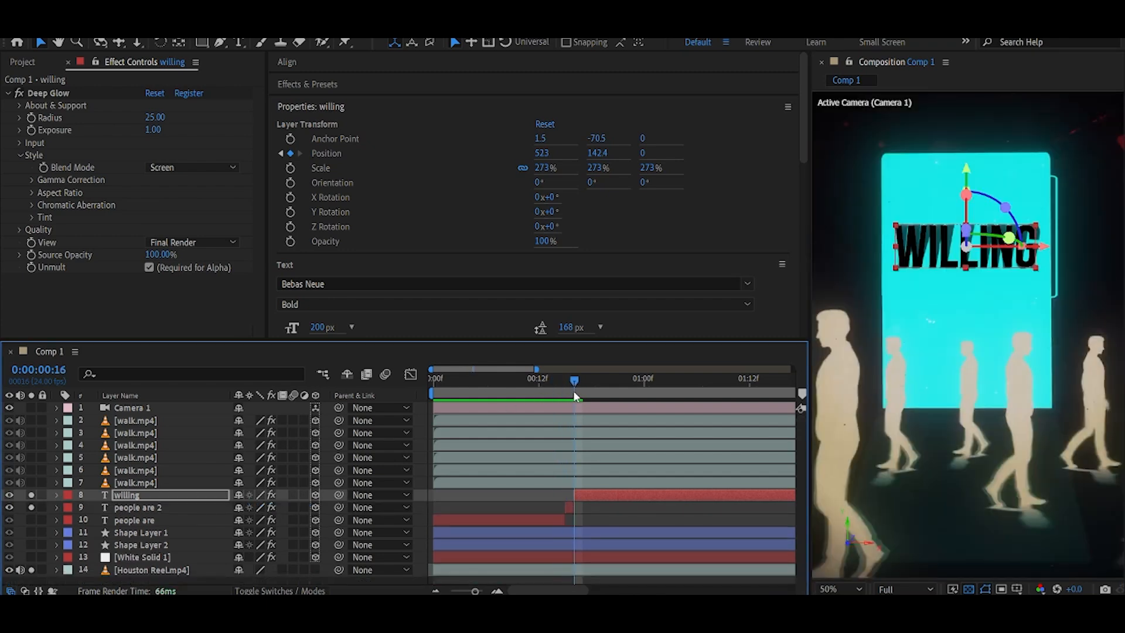
pyautogui.moveTo(579, 396)
pyautogui.mouseDown()
pyautogui.moveTo(476, 389)
pyautogui.moveTo(497, 392)
pyautogui.moveTo(451, 393)
pyautogui.moveTo(577, 397)
pyautogui.moveTo(559, 403)
pyautogui.moveTo(580, 399)
pyautogui.moveTo(464, 393)
pyautogui.moveTo(589, 392)
pyautogui.moveTo(392, 404)
pyautogui.moveTo(589, 406)
pyautogui.mouseUp()
pyautogui.scroll(-2, 1055, 394)
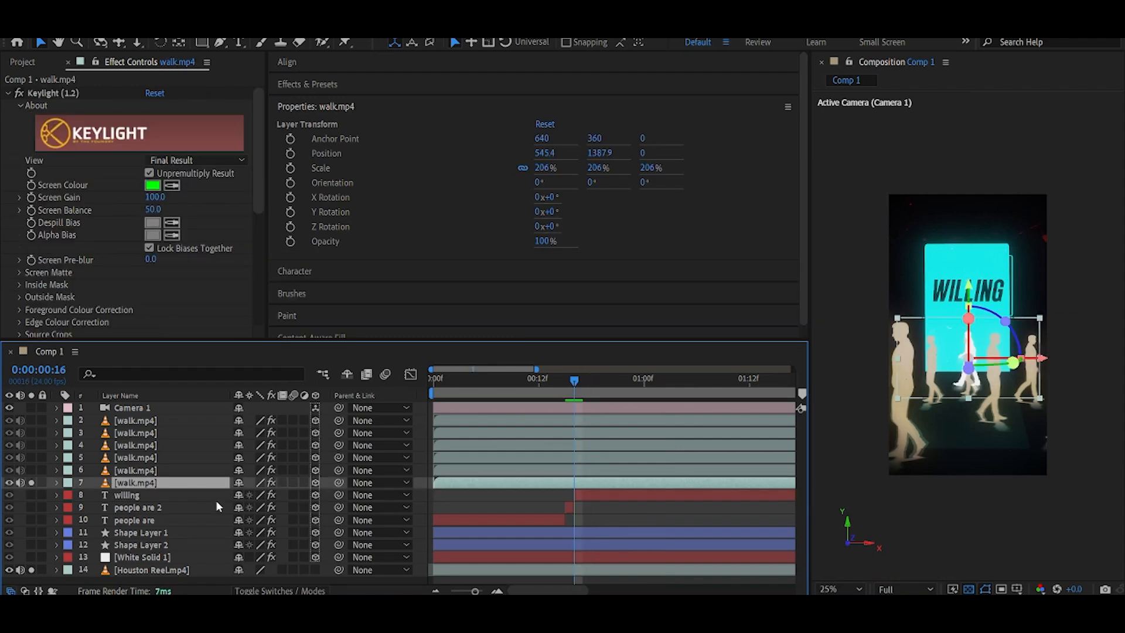
pyautogui.press('u')
pyautogui.scroll(2, 572, 469)
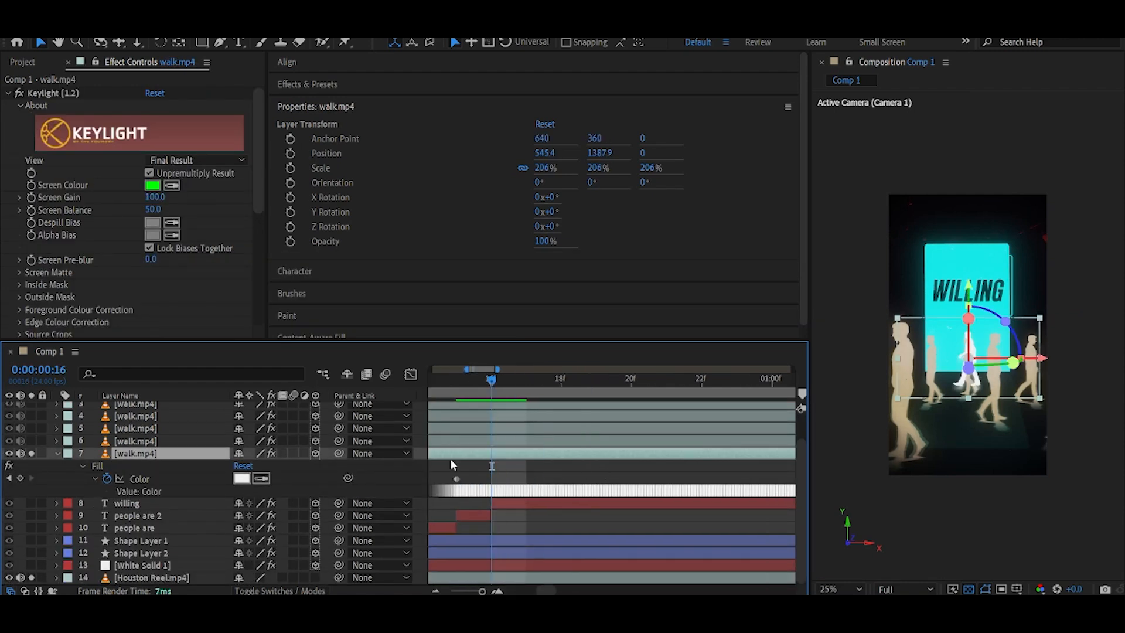
pyautogui.click(20, 479)
pyautogui.click(242, 479)
pyautogui.moveTo(974, 313); pyautogui.dragTo(974, 296)
pyautogui.moveTo(795, 153); pyautogui.dragTo(797, 137)
pyautogui.click(1091, 139)
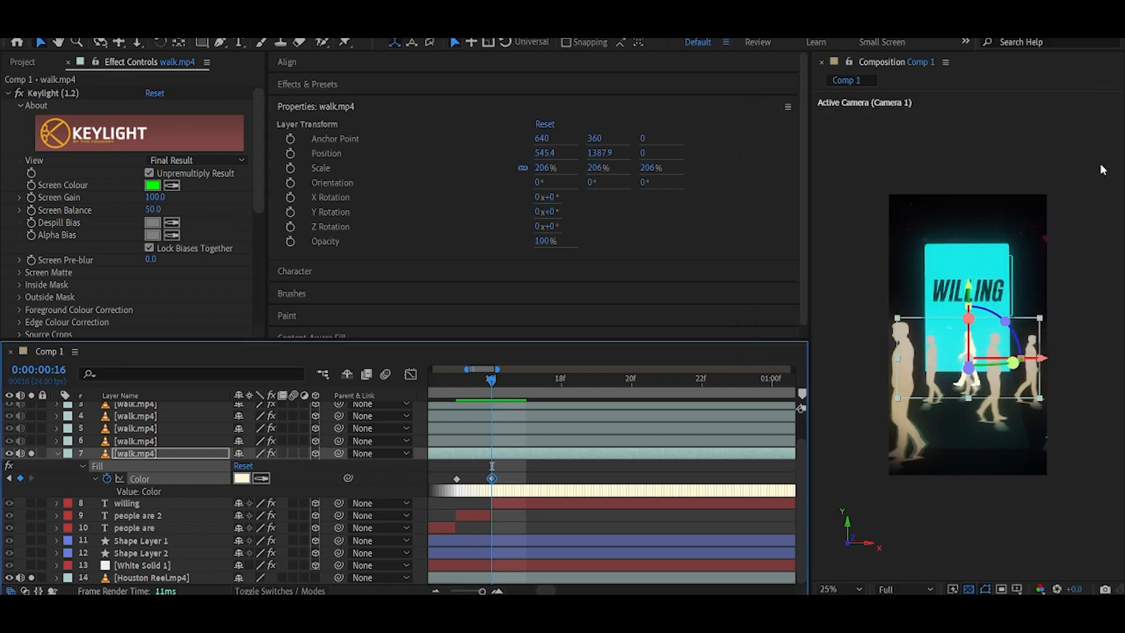
# Collapse the walker layers and scrub the timeline to preview the colour change.
pyautogui.click(56, 453)
pyautogui.click(135, 471)
pyautogui.click(56, 446)
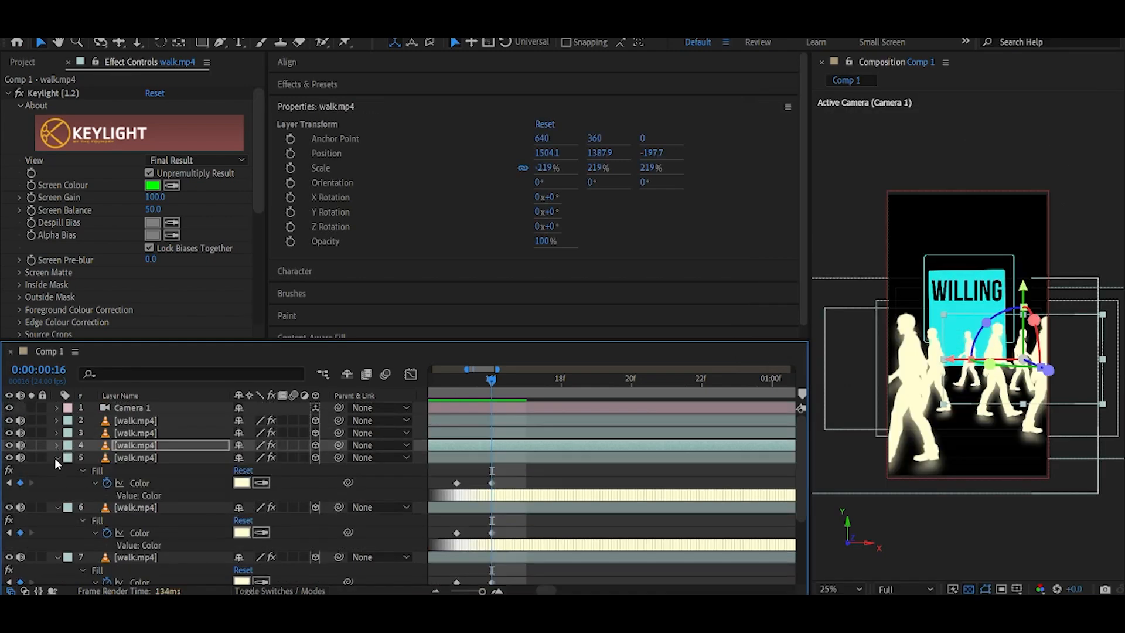
pyautogui.click(56, 458)
pyautogui.click(56, 471)
pyautogui.click(56, 483)
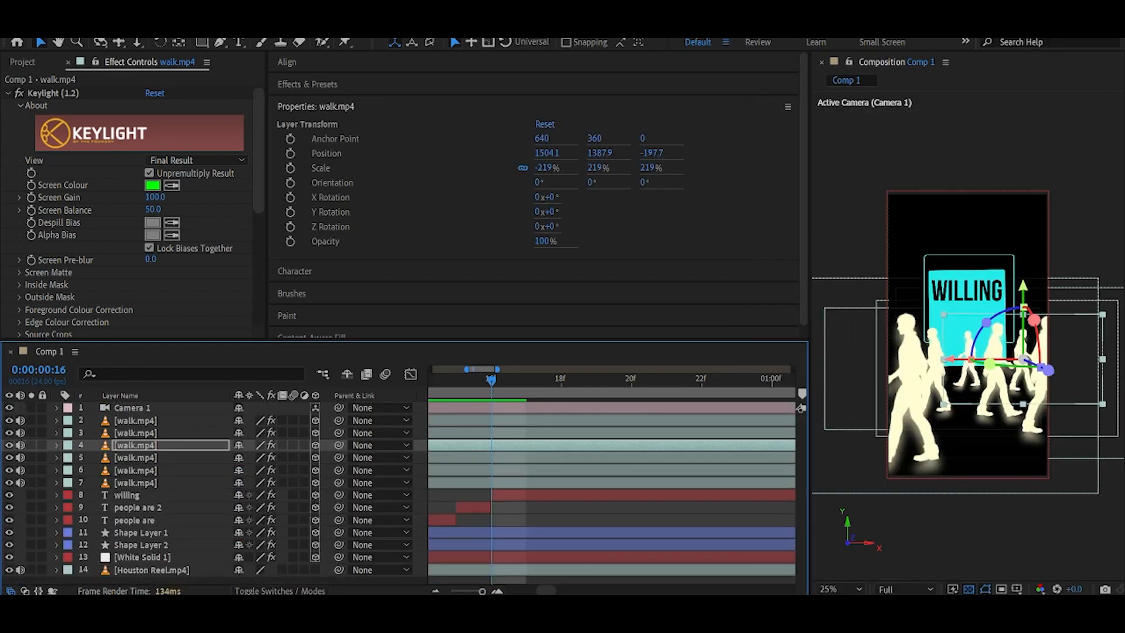
pyautogui.moveTo(481, 382)
pyautogui.mouseDown()
pyautogui.moveTo(510, 385)
pyautogui.moveTo(500, 384)
pyautogui.mouseUp()
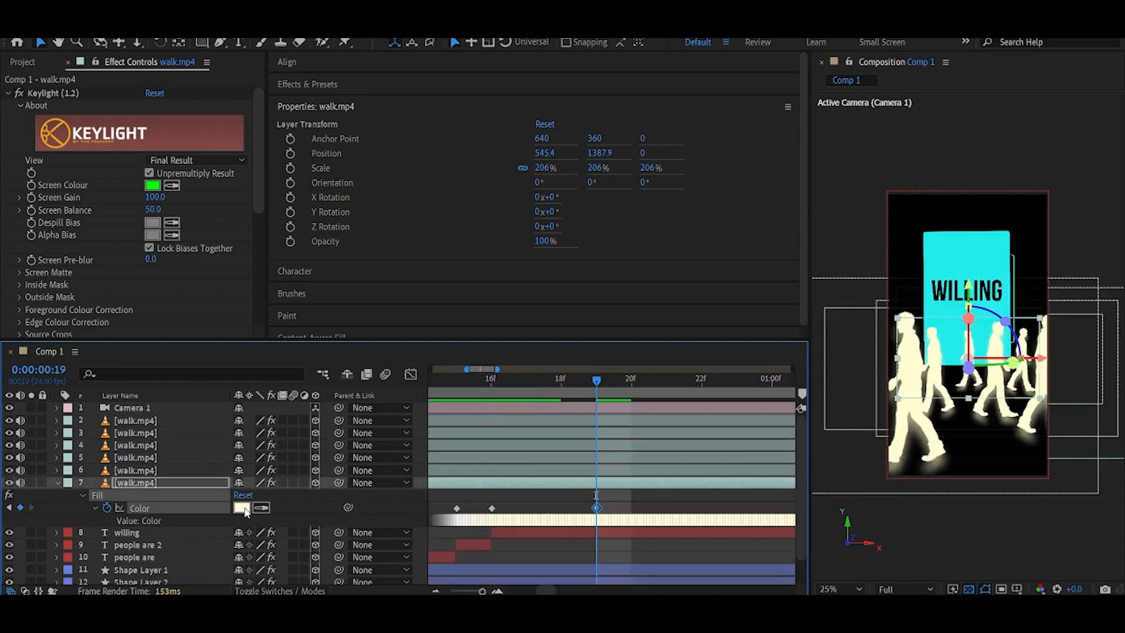
pyautogui.click(244, 512)
pyautogui.moveTo(904, 296); pyautogui.dragTo(771, 322)
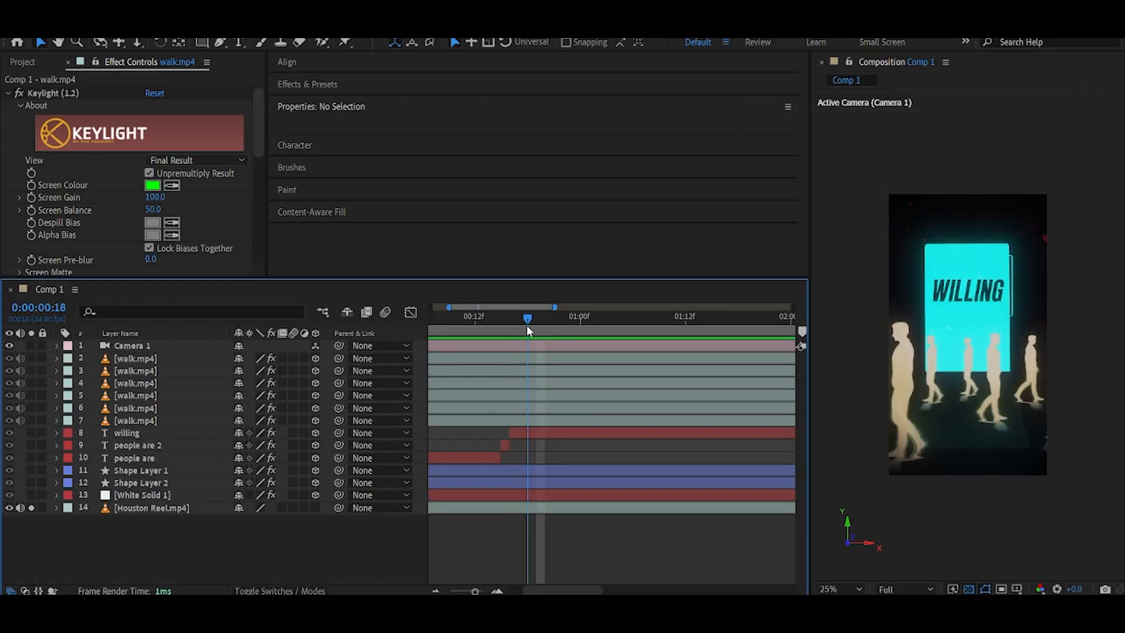
pyautogui.moveTo(541, 331); pyautogui.dragTo(537, 331)
# Add a Drop Shadow to the rounded square with distance 907, softness 375 and opacity 15%.
pyautogui.click(140, 470)
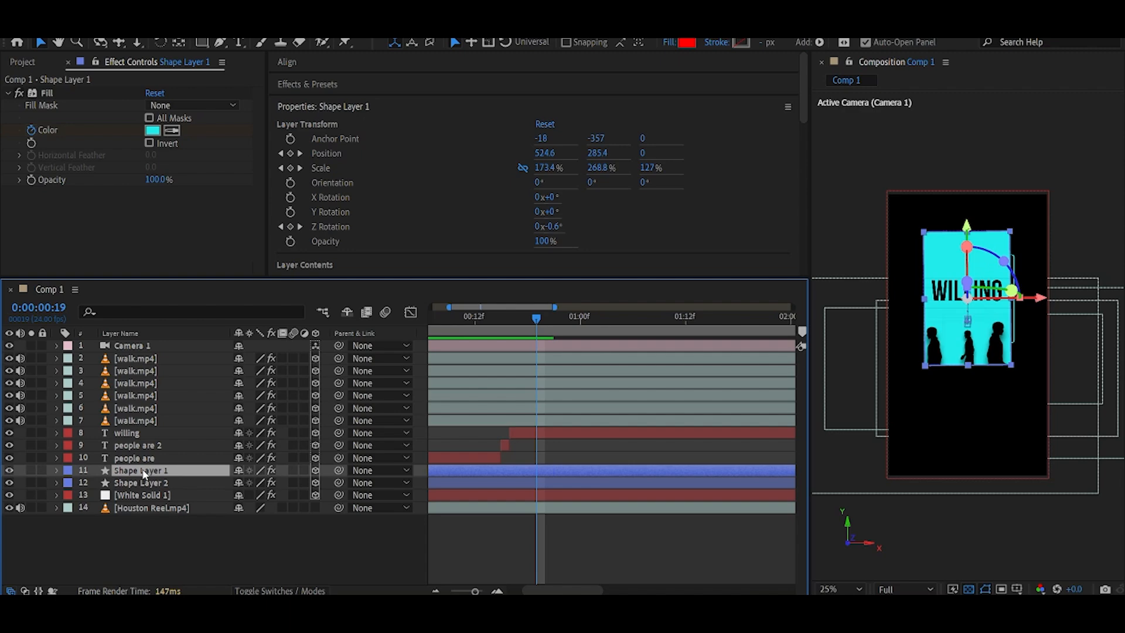
pyautogui.hotkey('ctrl', 'space')
pyautogui.write('frop')
pyautogui.press('BackSpace')
pyautogui.press('BackSpace')
pyautogui.press('BackSpace')
pyautogui.press('BackSpace')
pyautogui.write('dro')
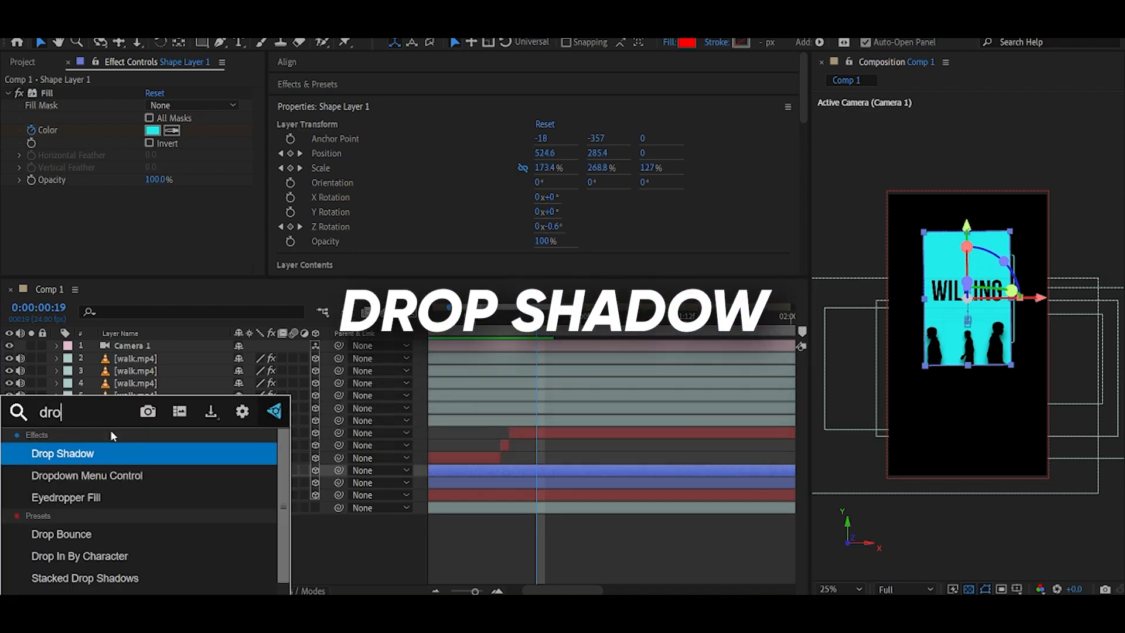
pyautogui.press('Return')
pyautogui.click(945, 262)
pyautogui.scroll(-2, 154, 190)
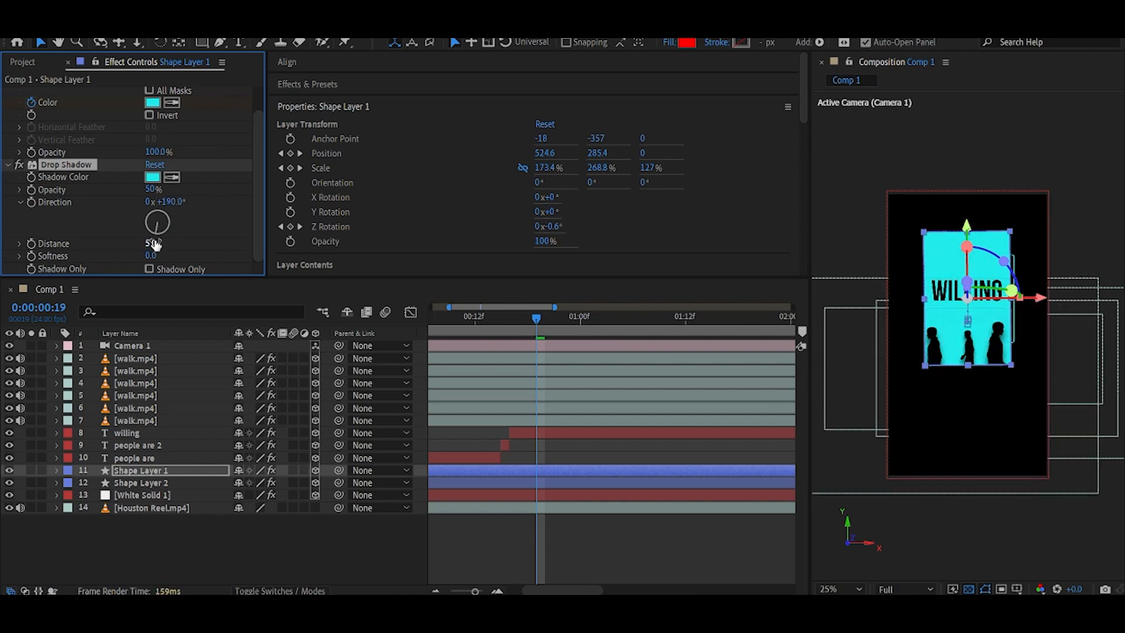
pyautogui.moveTo(145, 246); pyautogui.dragTo(997, 392)
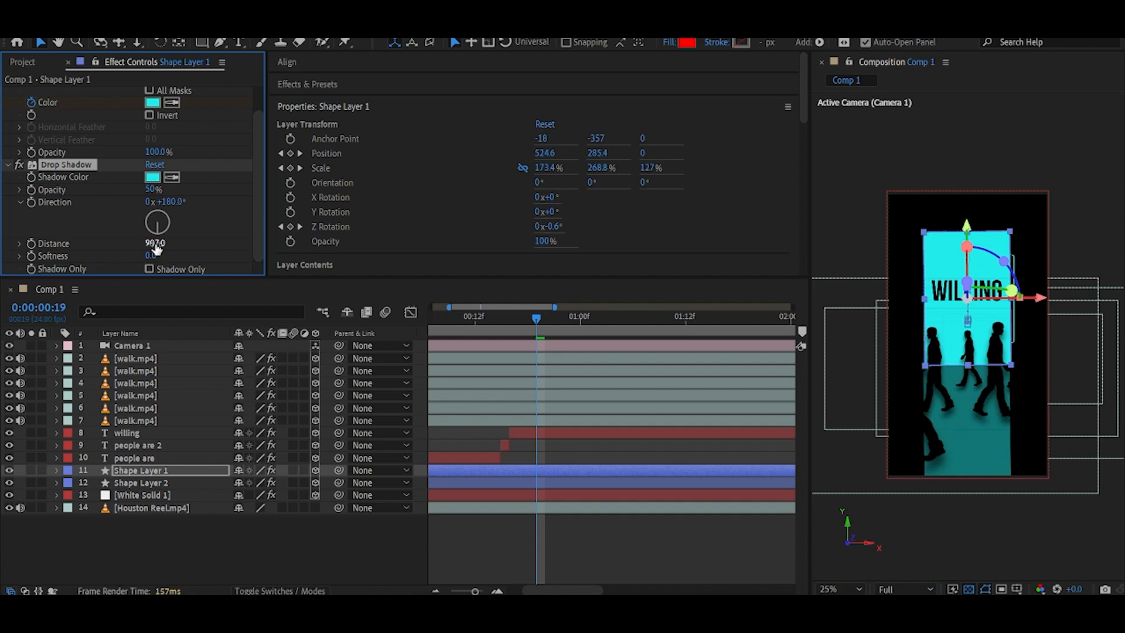
pyautogui.moveTo(151, 255); pyautogui.dragTo(421, 259)
pyautogui.moveTo(145, 190); pyautogui.dragTo(31, 193)
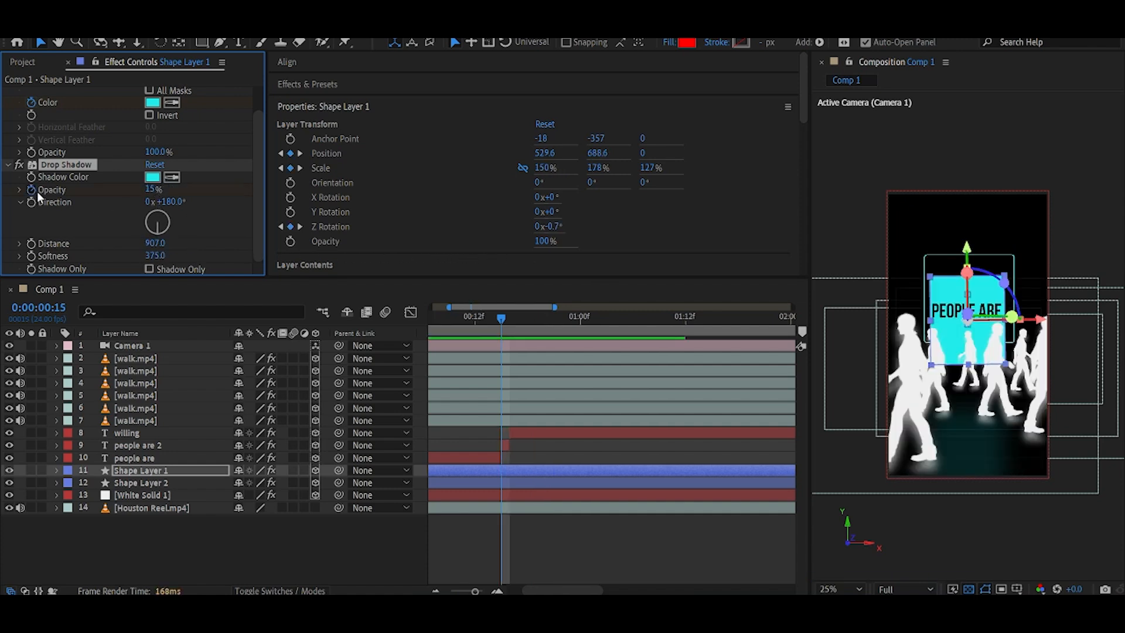
# Keyframe the drop shadow opacity from 0% at frame 13 up to 15% and ease the keyframes.
pyautogui.click(501, 473)
pyautogui.press('u')
pyautogui.scroll(-2, 504, 503)
pyautogui.click(485, 321)
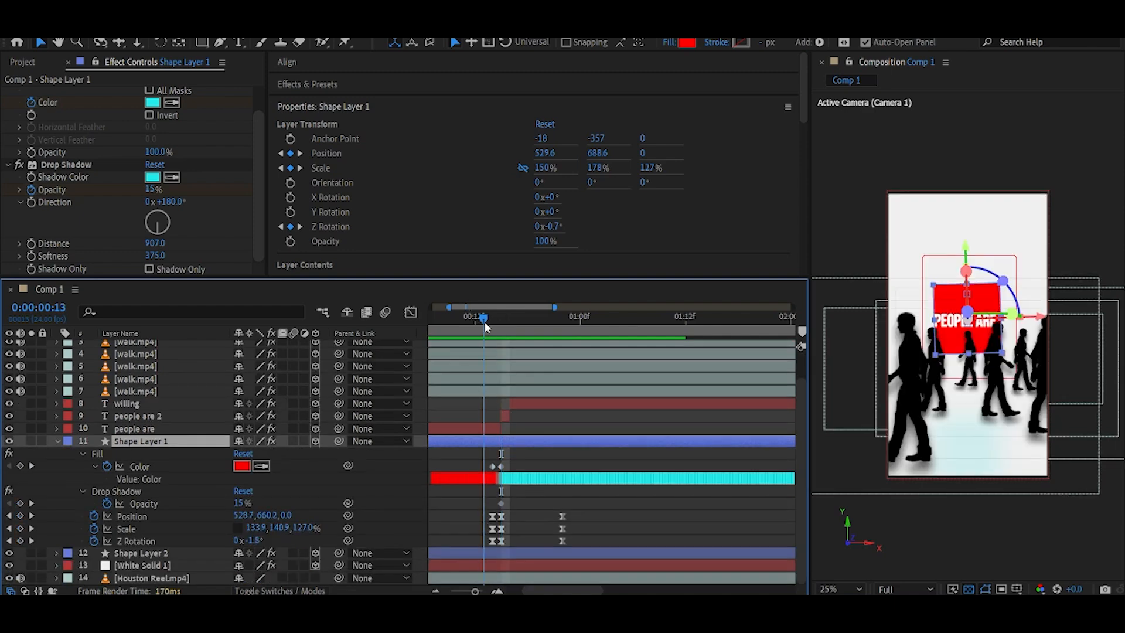
pyautogui.click(503, 504)
pyautogui.moveTo(504, 504); pyautogui.dragTo(512, 504)
pyautogui.moveTo(241, 504); pyautogui.dragTo(217, 505)
pyautogui.moveTo(472, 496); pyautogui.dragTo(520, 507)
pyautogui.press('F9')
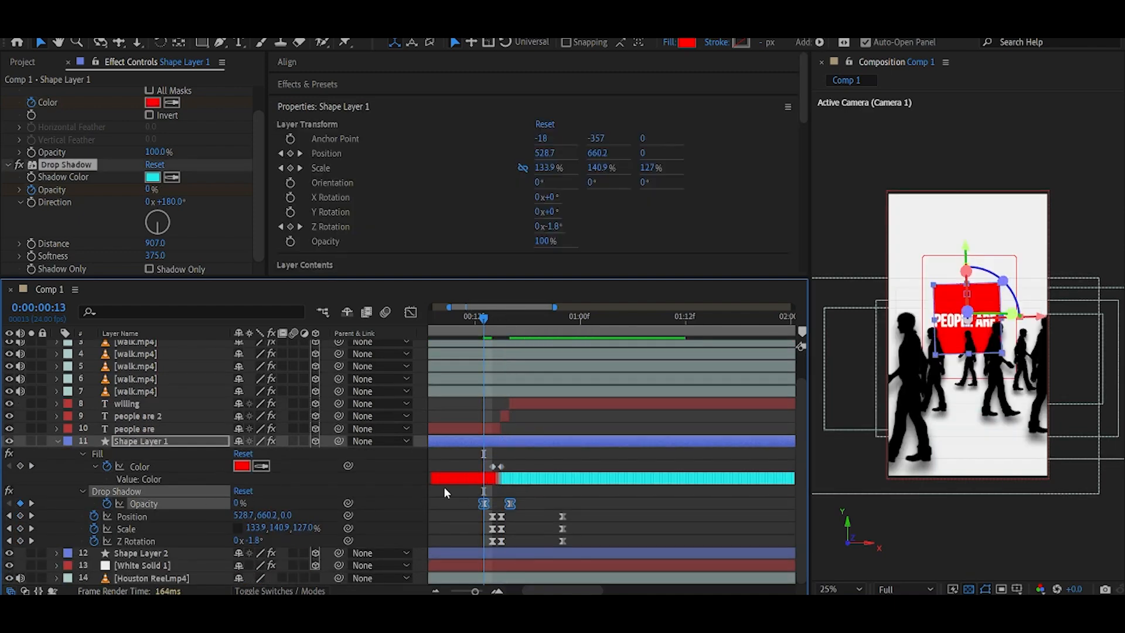
# Scrub through the opening frames with the background footage toggled to preview the shadow.
pyautogui.press('u')
pyautogui.moveTo(482, 318); pyautogui.dragTo(527, 328)
pyautogui.click(238, 527)
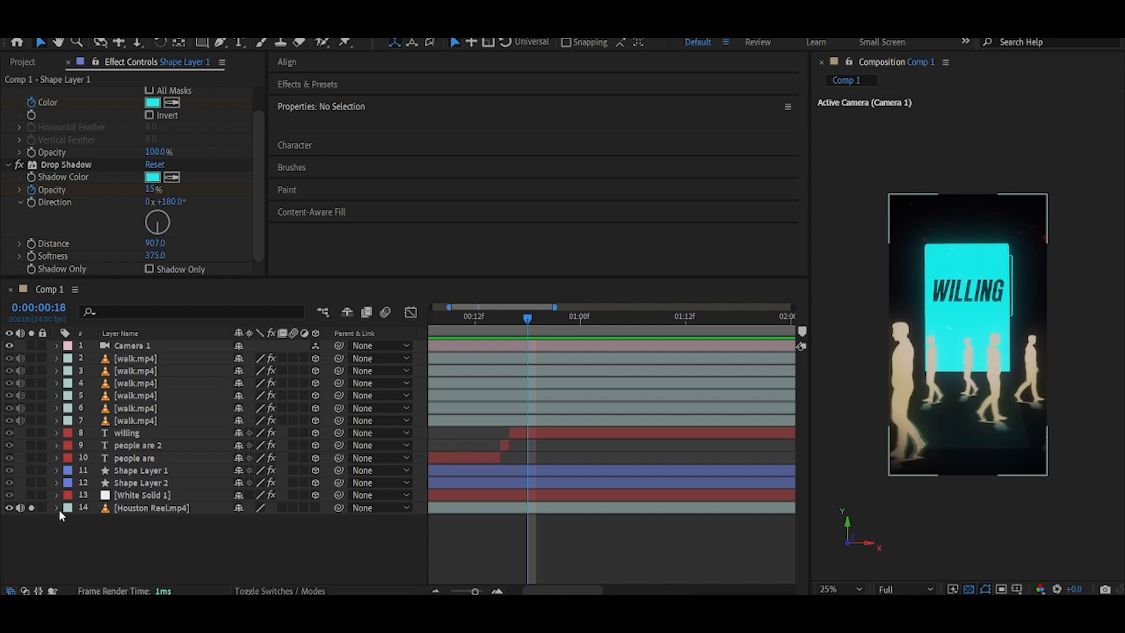
pyautogui.click(32, 508)
pyautogui.moveTo(523, 329); pyautogui.dragTo(475, 347)
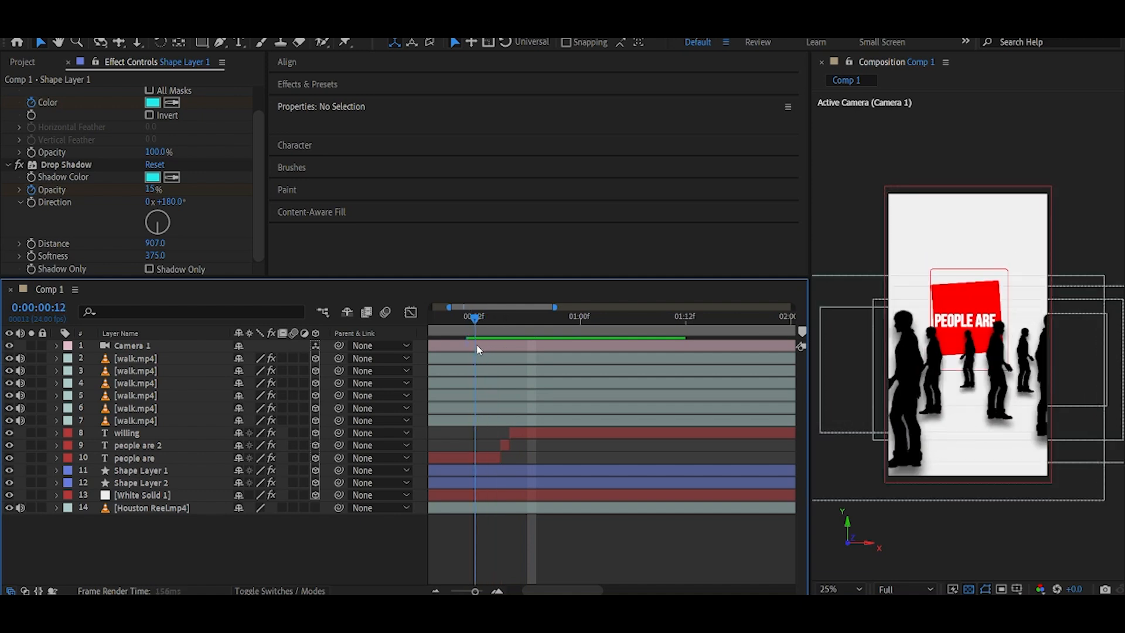
pyautogui.press('pagedown')
pyautogui.click(31, 508)
pyautogui.moveTo(472, 324); pyautogui.dragTo(567, 360)
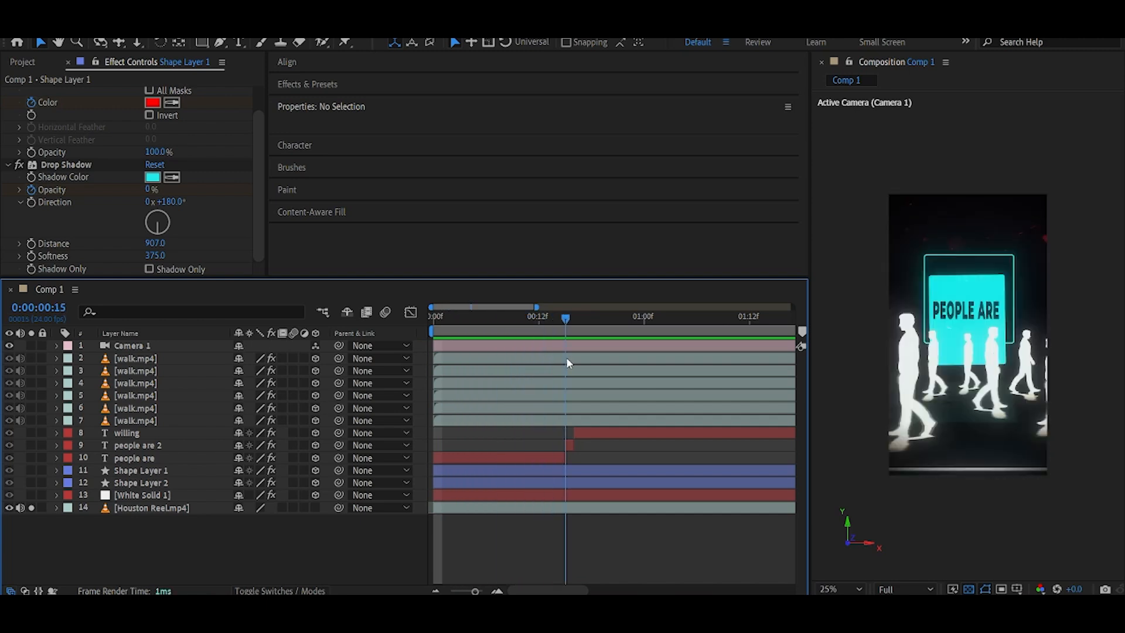
# Show the camera's position keyframes and preview the camera push up to about 1 second.
pyautogui.click(532, 348)
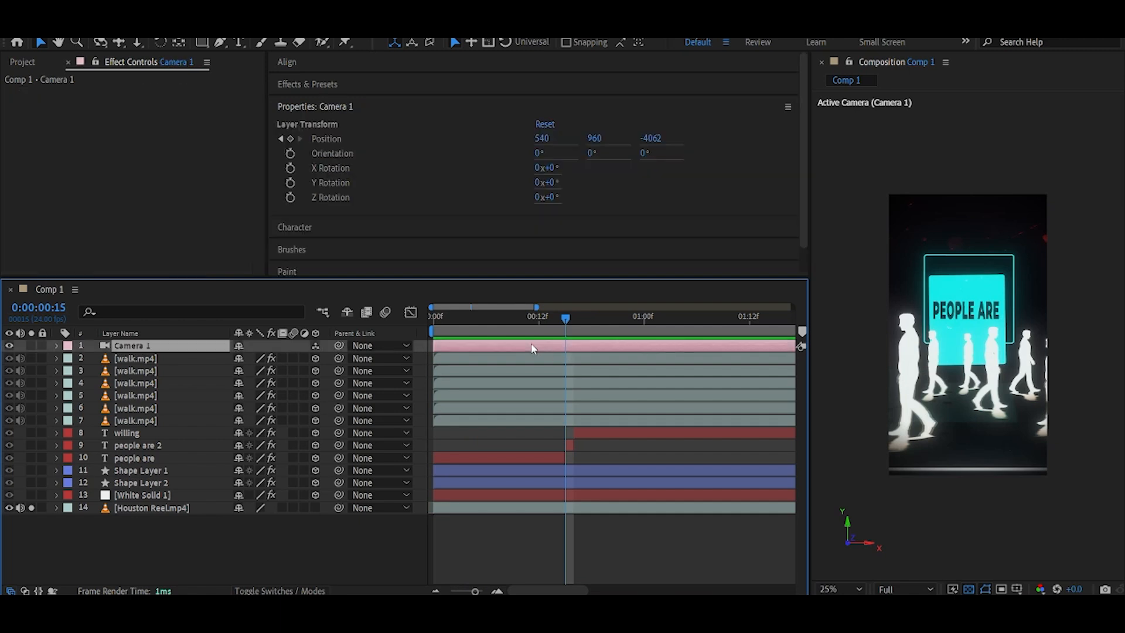
pyautogui.press('p')
pyautogui.moveTo(567, 335); pyautogui.dragTo(671, 337)
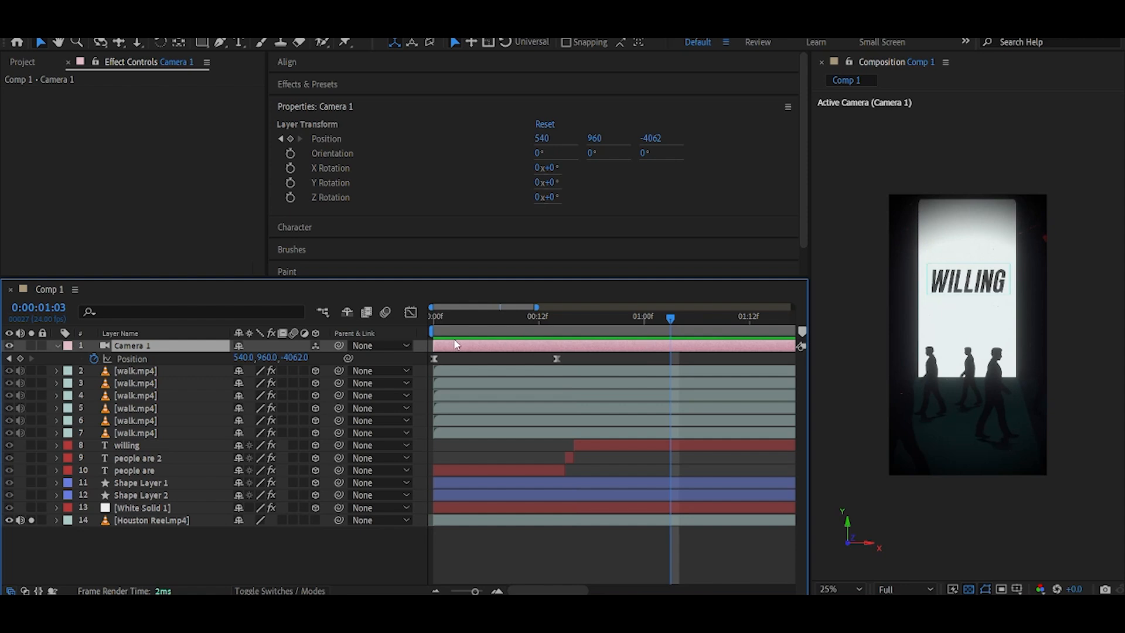
pyautogui.click(31, 520)
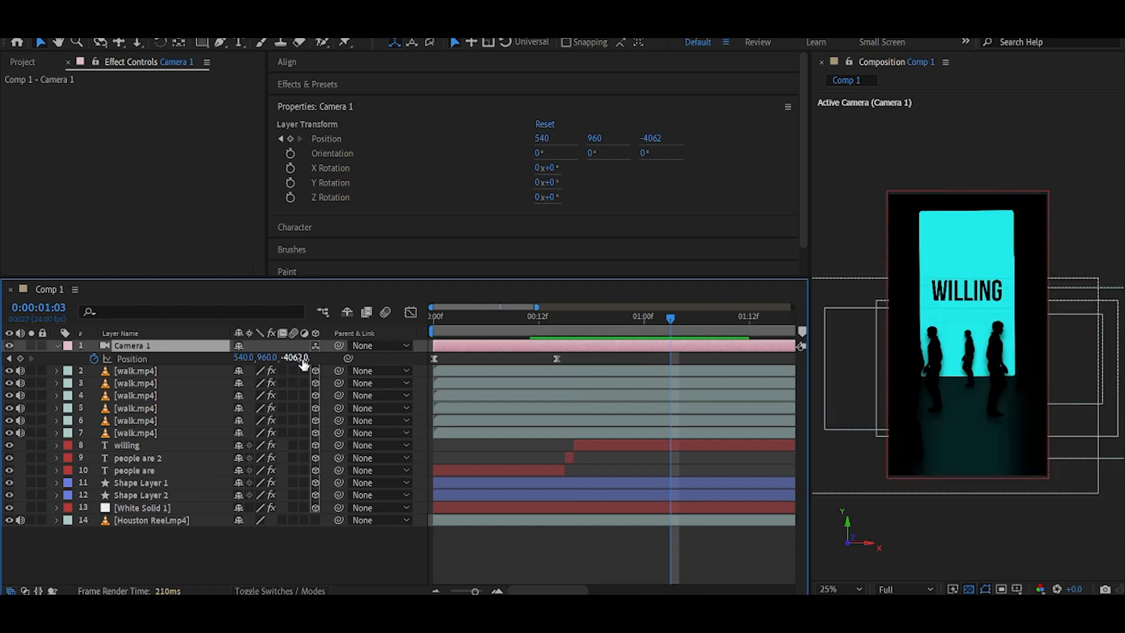
pyautogui.click(32, 520)
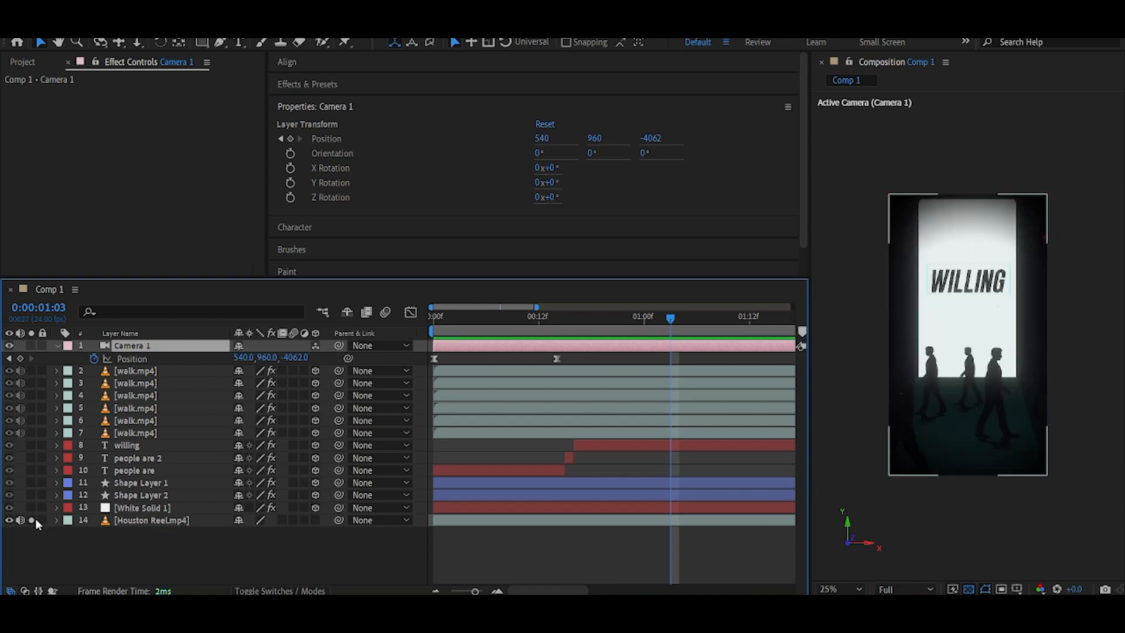
pyautogui.click(31, 519)
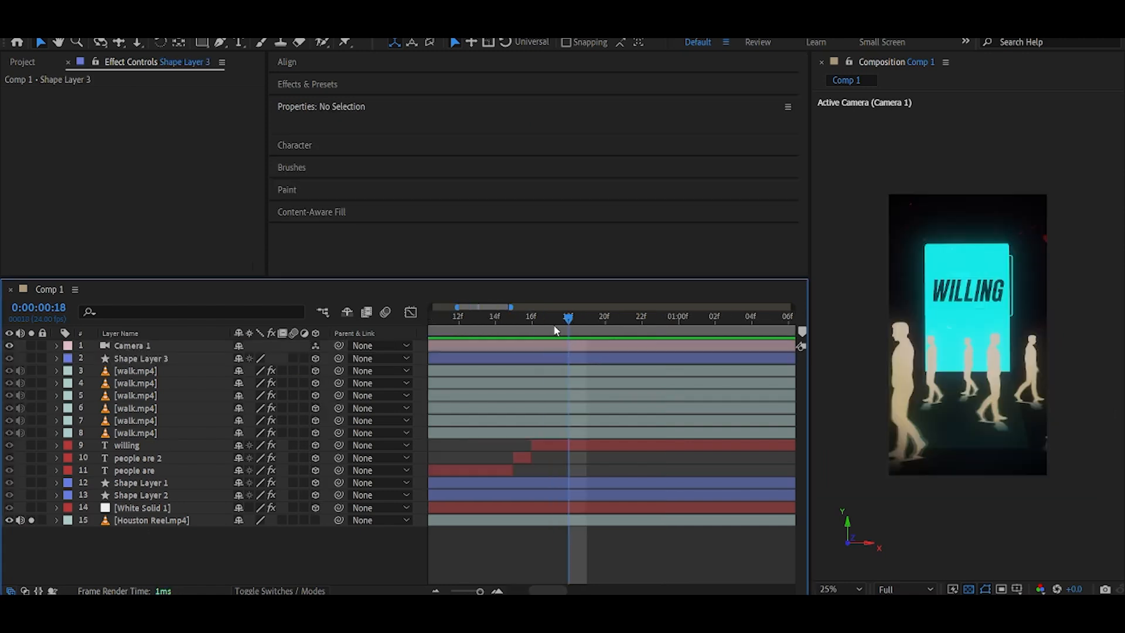
pyautogui.moveTo(557, 330); pyautogui.dragTo(702, 334)
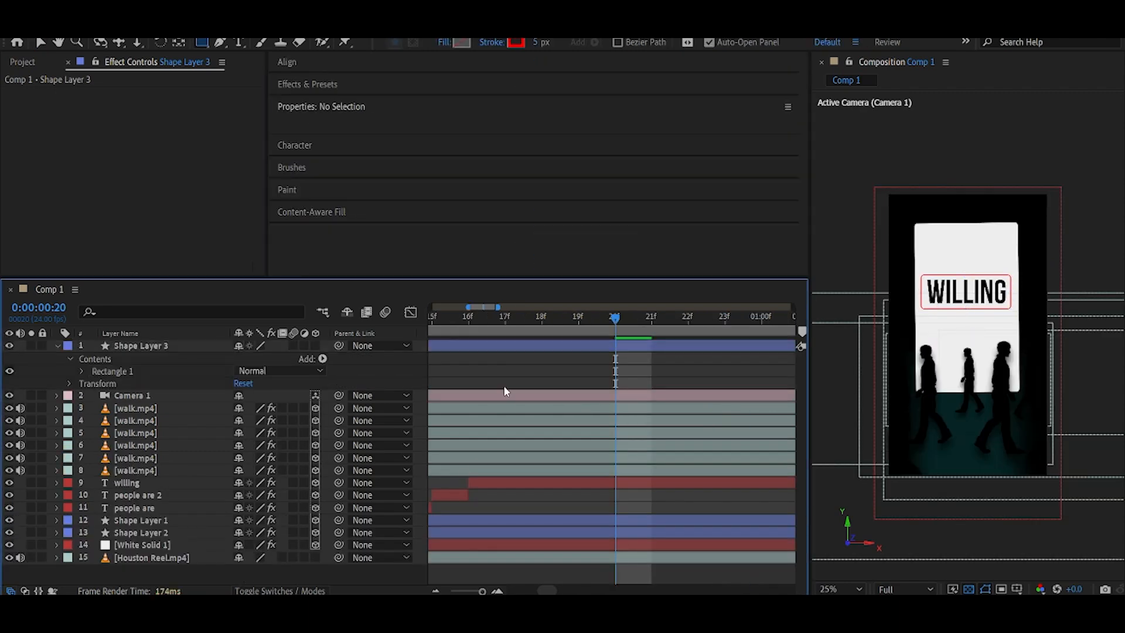
# Make the new outline rectangle layer 3D, place it below the camera, scale it up and raise it.
pyautogui.click(57, 346)
pyautogui.click(316, 346)
pyautogui.moveTo(170, 347); pyautogui.dragTo(183, 367)
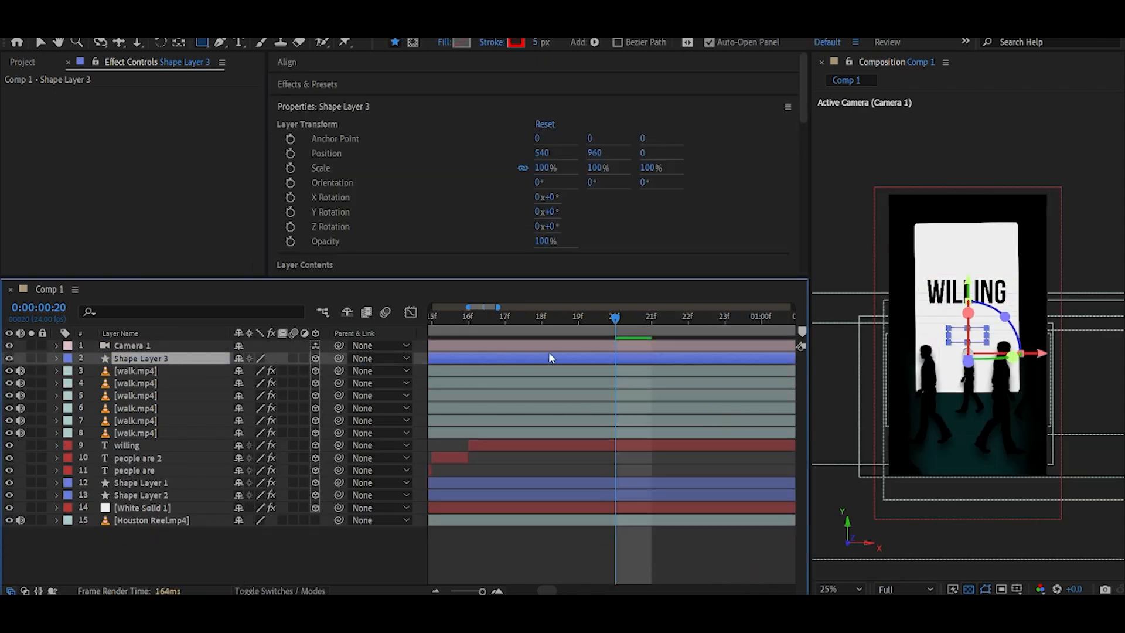
pyautogui.moveTo(607, 327)
pyautogui.mouseDown()
pyautogui.moveTo(584, 327)
pyautogui.moveTo(604, 328)
pyautogui.mouseUp()
pyautogui.press('s')
pyautogui.moveTo(298, 371); pyautogui.dragTo(377, 381)
pyautogui.press('v')
pyautogui.moveTo(968, 276); pyautogui.dragTo(968, 251)
pyautogui.click(302, 552)
# Scrub the timeline with the background footage toggled to review the outline frame around the text.
pyautogui.click(57, 358)
pyautogui.click(31, 520)
pyautogui.moveTo(622, 326); pyautogui.dragTo(714, 331)
pyautogui.scroll(-1, 596, 362)
pyautogui.click(517, 324)
pyautogui.scroll(-1, 626, 426)
pyautogui.moveTo(622, 329)
pyautogui.mouseDown()
pyautogui.moveTo(608, 329)
pyautogui.moveTo(625, 333)
pyautogui.mouseUp()
pyautogui.click(32, 521)
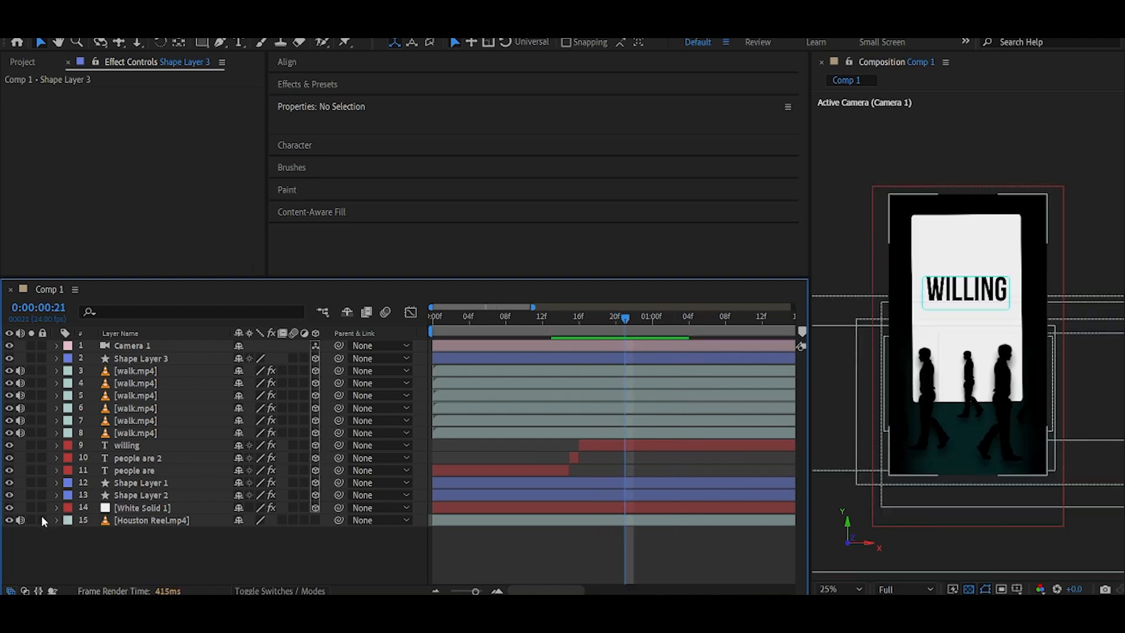
pyautogui.click(32, 520)
pyautogui.click(655, 332)
pyautogui.moveTo(691, 324); pyautogui.dragTo(700, 322)
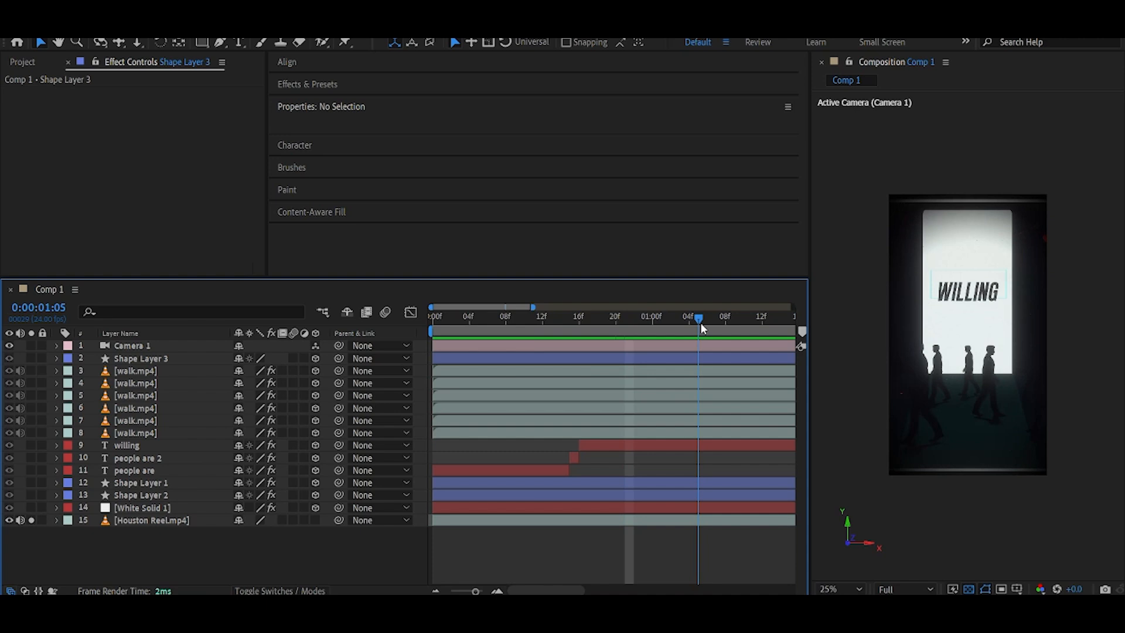
# Show the camera's position keyframes and check the view at about 1 second 7 frames.
pyautogui.click(568, 345)
pyautogui.click(32, 520)
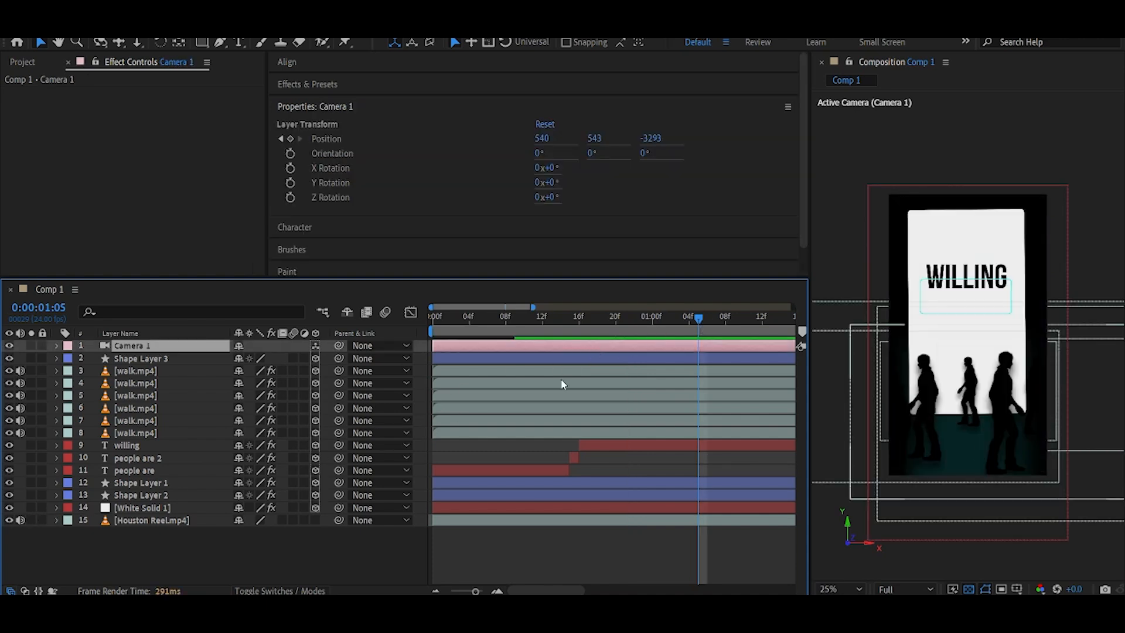
pyautogui.press('p')
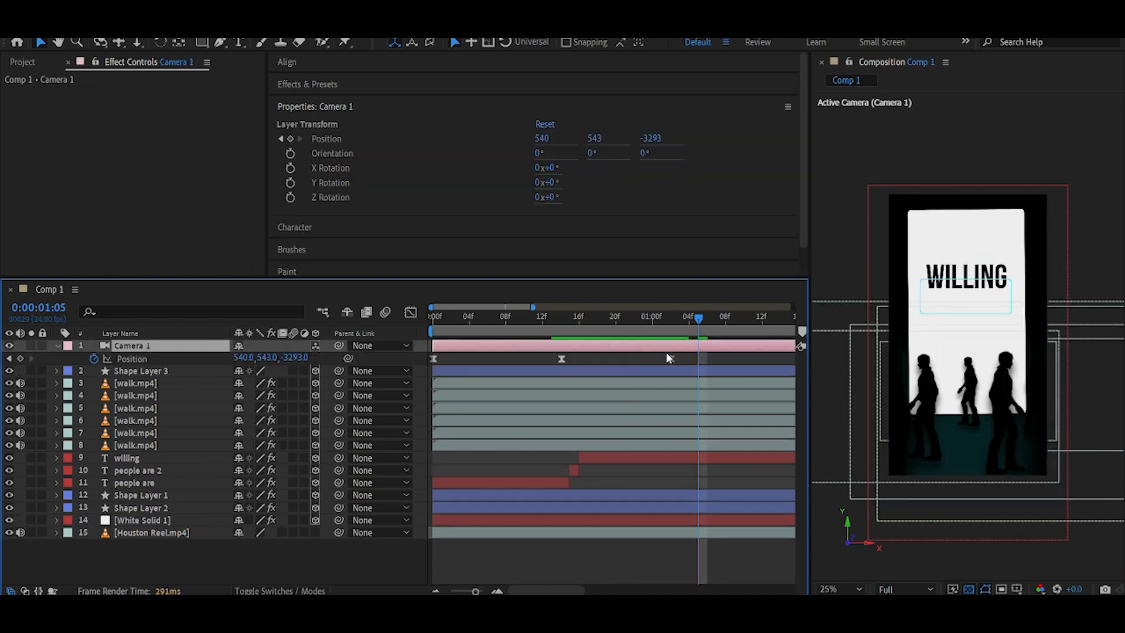
pyautogui.click(720, 334)
pyautogui.click(32, 532)
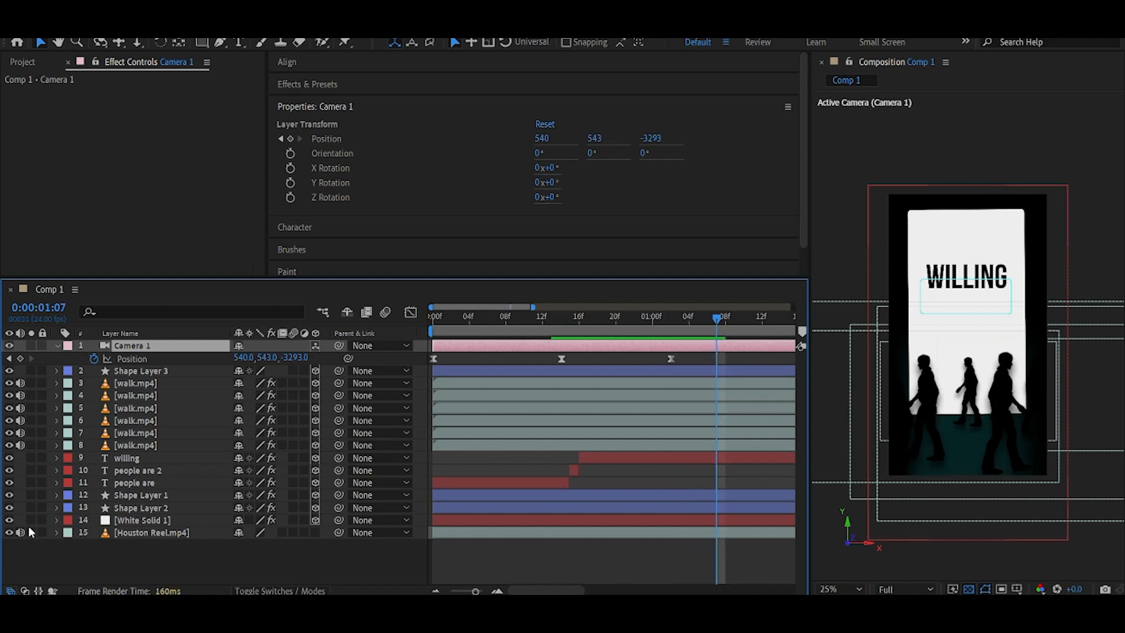
# Scrub the timeline to about 1 second 9 frames to preview the outline frame around the text.
pyautogui.click(660, 330)
pyautogui.moveTo(675, 329); pyautogui.dragTo(726, 333)
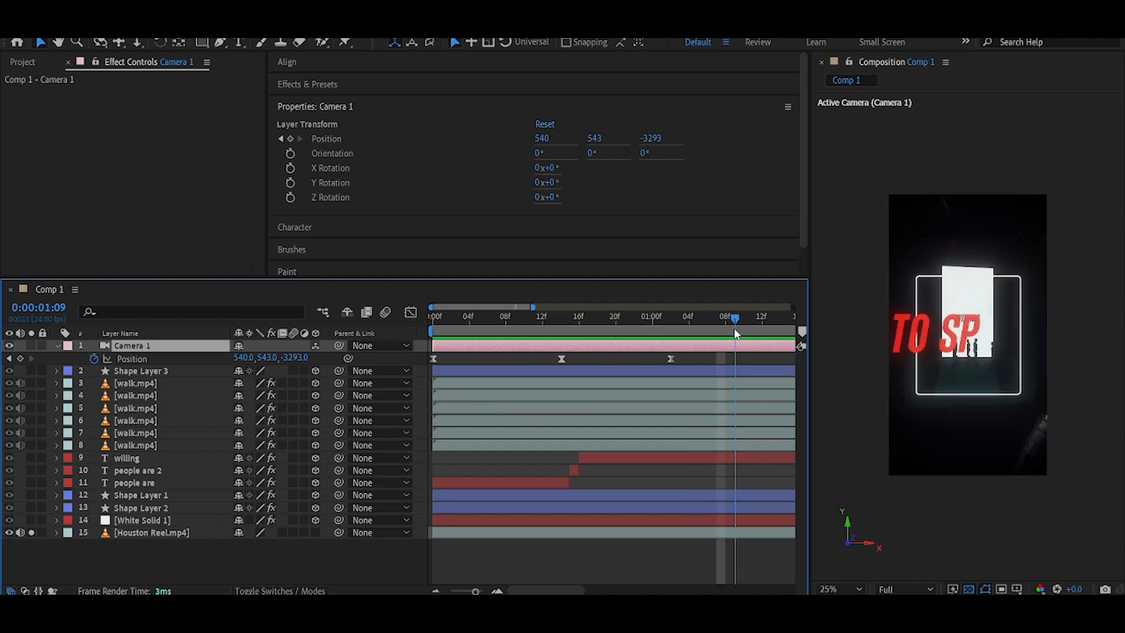
pyautogui.click(31, 532)
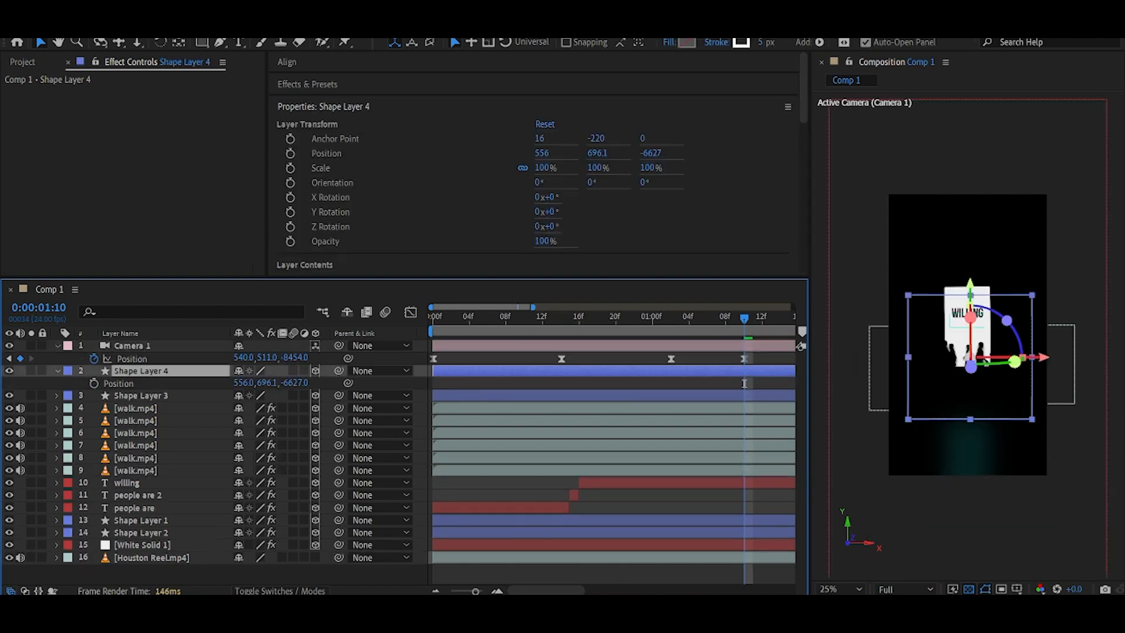
# Set the new rectangle shape layer's stroke width to 18 px.
pyautogui.moveTo(764, 44)
pyautogui.mouseDown()
pyautogui.moveTo(814, 54)
pyautogui.moveTo(805, 69)
pyautogui.mouseUp()
pyautogui.click(352, 577)
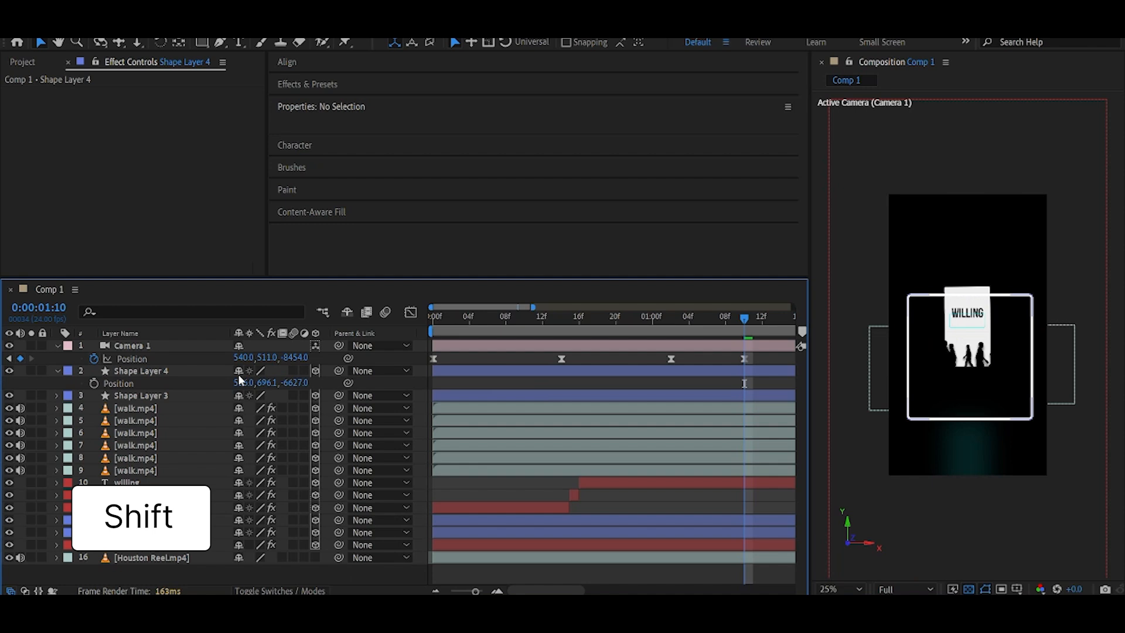
pyautogui.keyDown('shift'); pyautogui.click(151, 374); pyautogui.keyUp('shift')
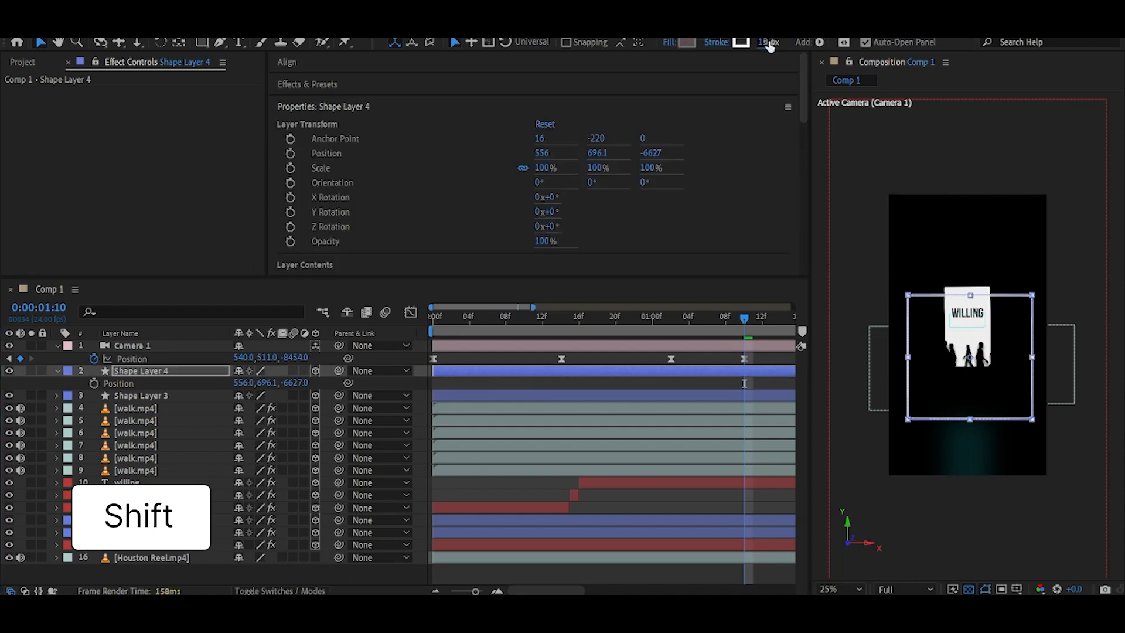
pyautogui.click(225, 586)
# Copy the Deep Glow effect from the 'people are' text layer and paste it onto Shape Layer 4.
pyautogui.click(134, 507)
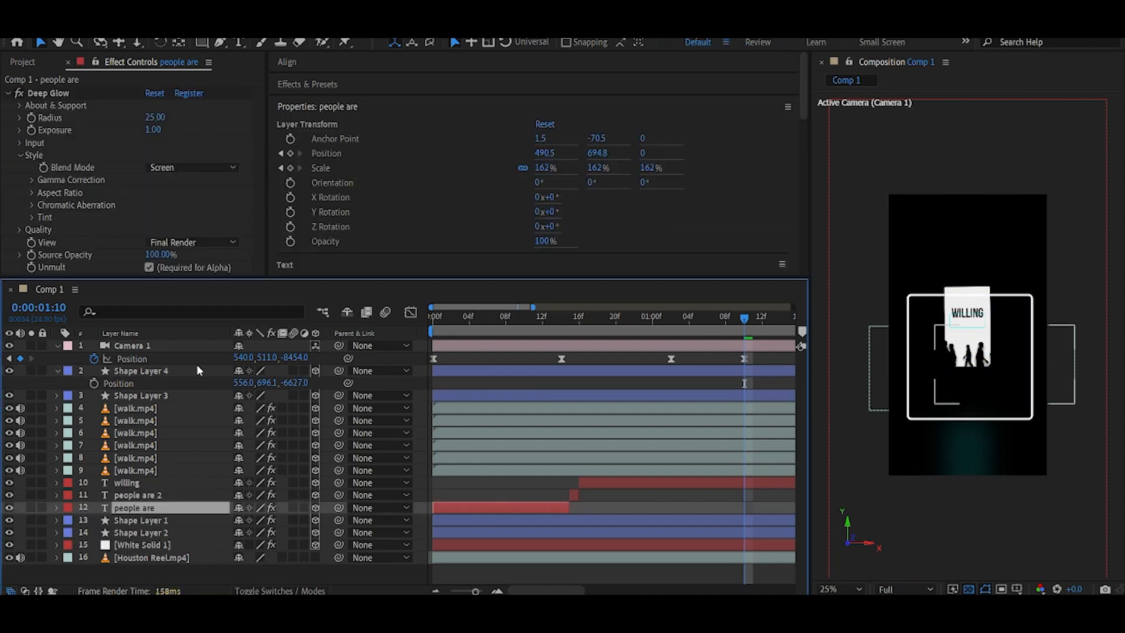
pyautogui.click(55, 95)
pyautogui.click(148, 372)
pyautogui.hotkey('ctrl', 'v')
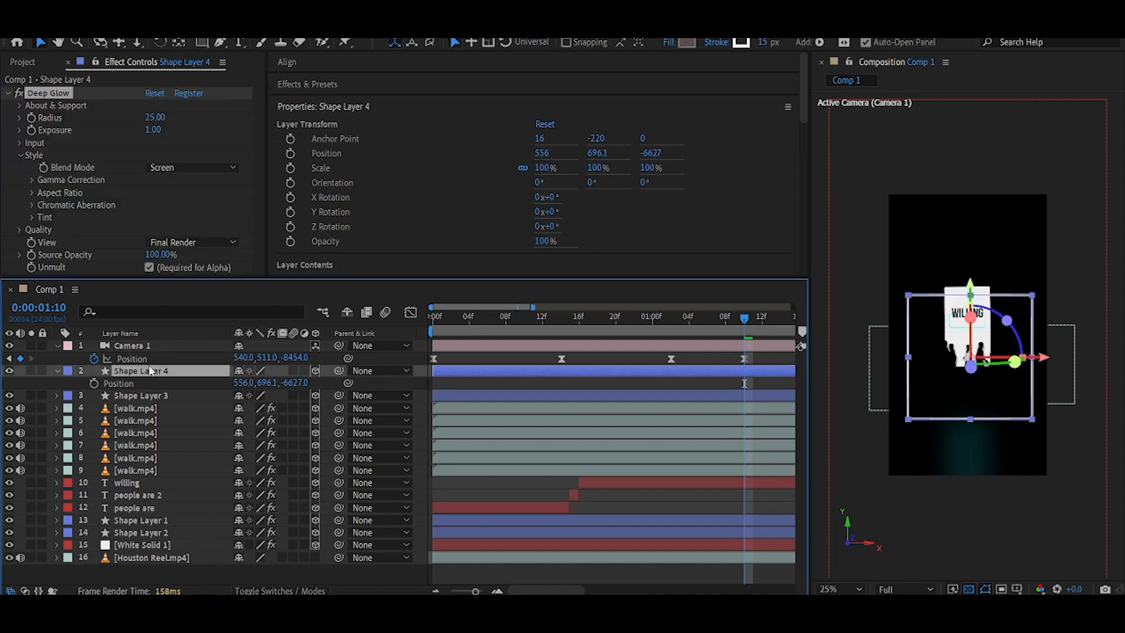
pyautogui.click(58, 371)
pyautogui.click(249, 573)
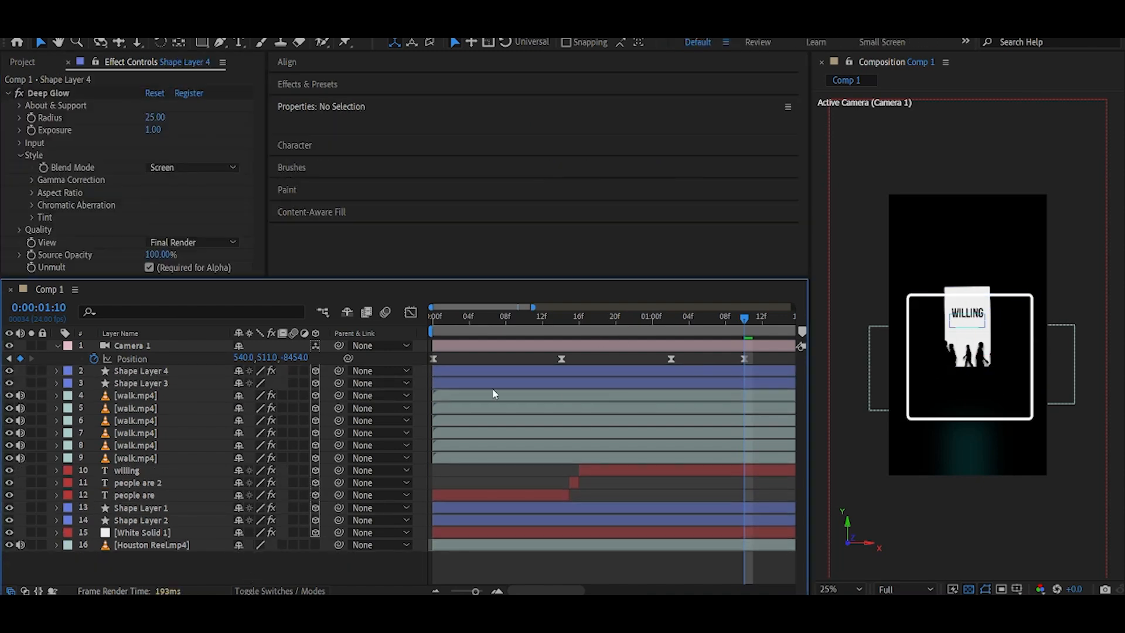
pyautogui.click(494, 371)
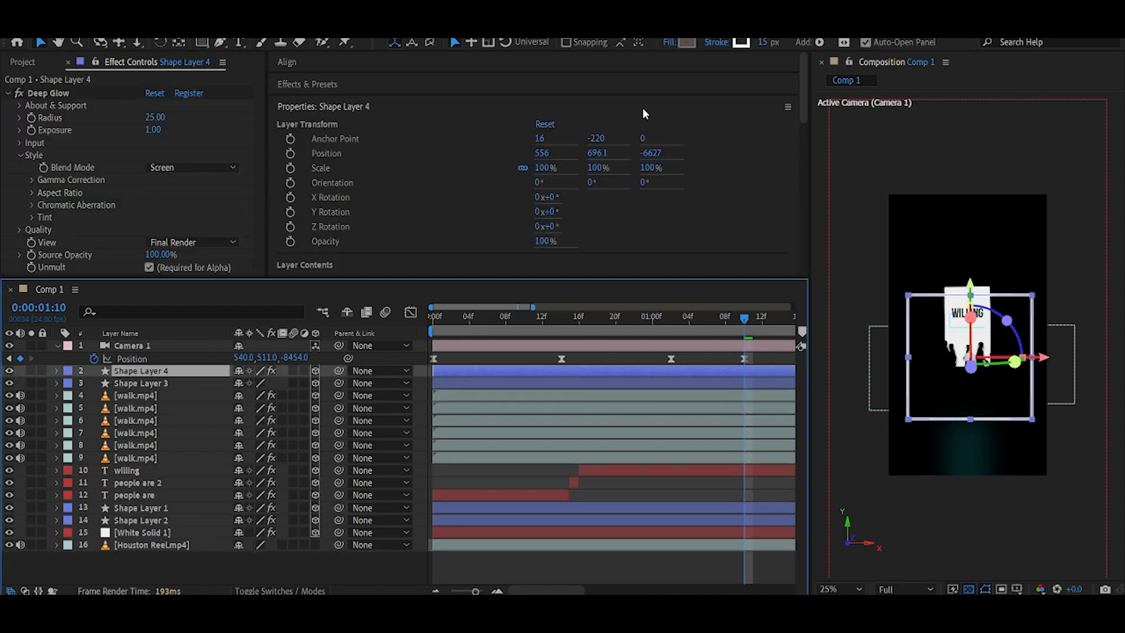
pyautogui.click(378, 559)
# Reduce Shape Layer 4's scale slightly and set a position keyframe at about 1 second 10 frames.
pyautogui.moveTo(723, 328)
pyautogui.mouseDown()
pyautogui.moveTo(674, 320)
pyautogui.moveTo(737, 326)
pyautogui.moveTo(711, 329)
pyautogui.moveTo(718, 334)
pyautogui.moveTo(701, 330)
pyautogui.moveTo(745, 328)
pyautogui.mouseUp()
pyautogui.click(139, 372)
pyautogui.press('s')
pyautogui.moveTo(305, 384); pyautogui.dragTo(299, 385)
pyautogui.press('p')
pyautogui.click(94, 383)
pyautogui.moveTo(677, 329); pyautogui.dragTo(697, 330)
# Move the camera's Z position to about -5125 and toggle off the Houston Reel background footage.
pyautogui.moveTo(298, 358); pyautogui.dragTo(9, 494)
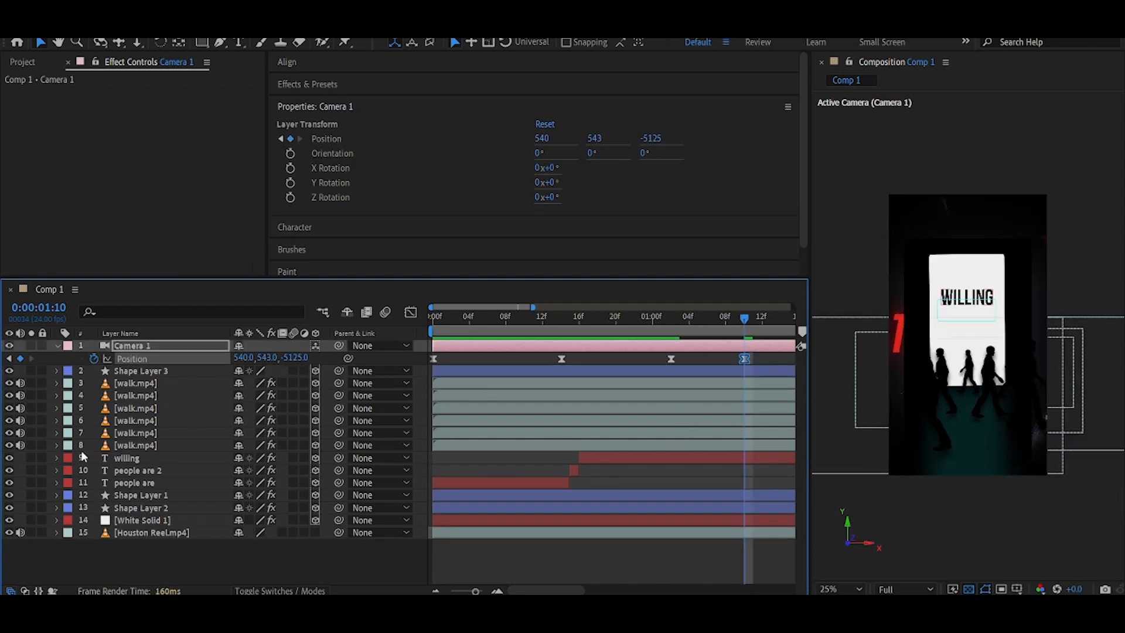
pyautogui.click(9, 532)
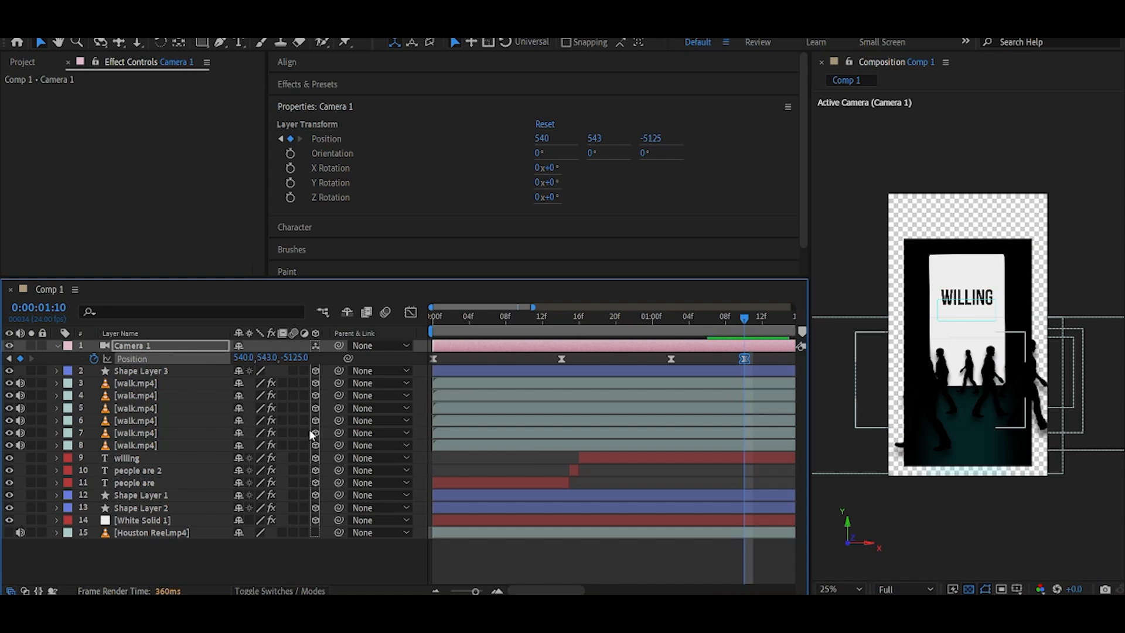
# Enlarge the White Solid 1 layer's scale slightly.
pyautogui.click(142, 519)
pyautogui.press('s')
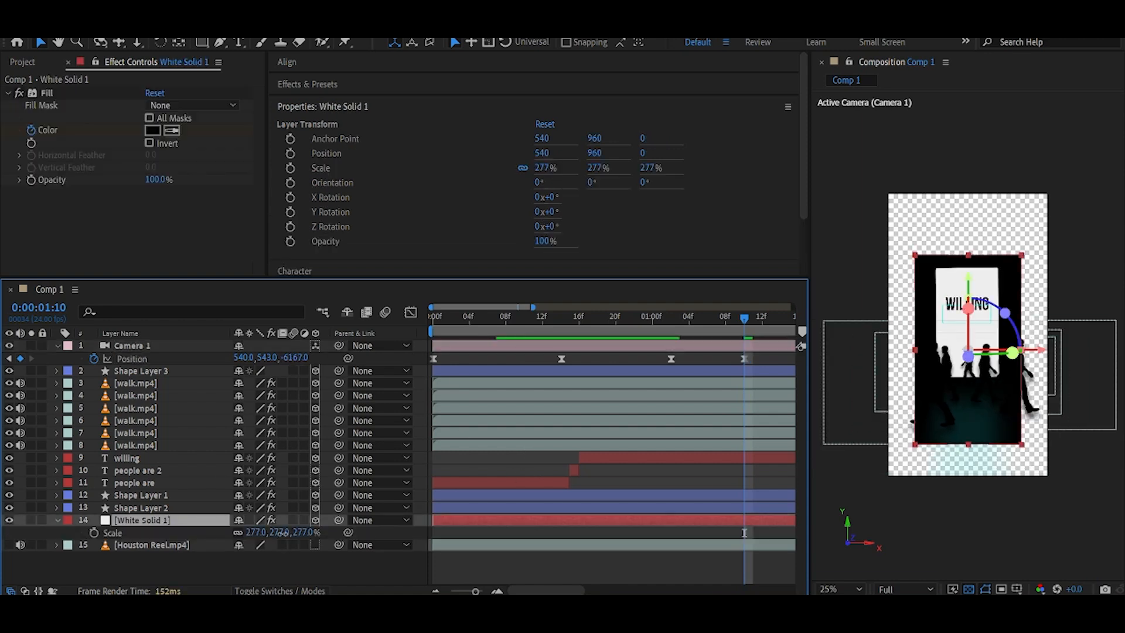
pyautogui.moveTo(256, 532); pyautogui.dragTo(275, 533)
pyautogui.click(57, 520)
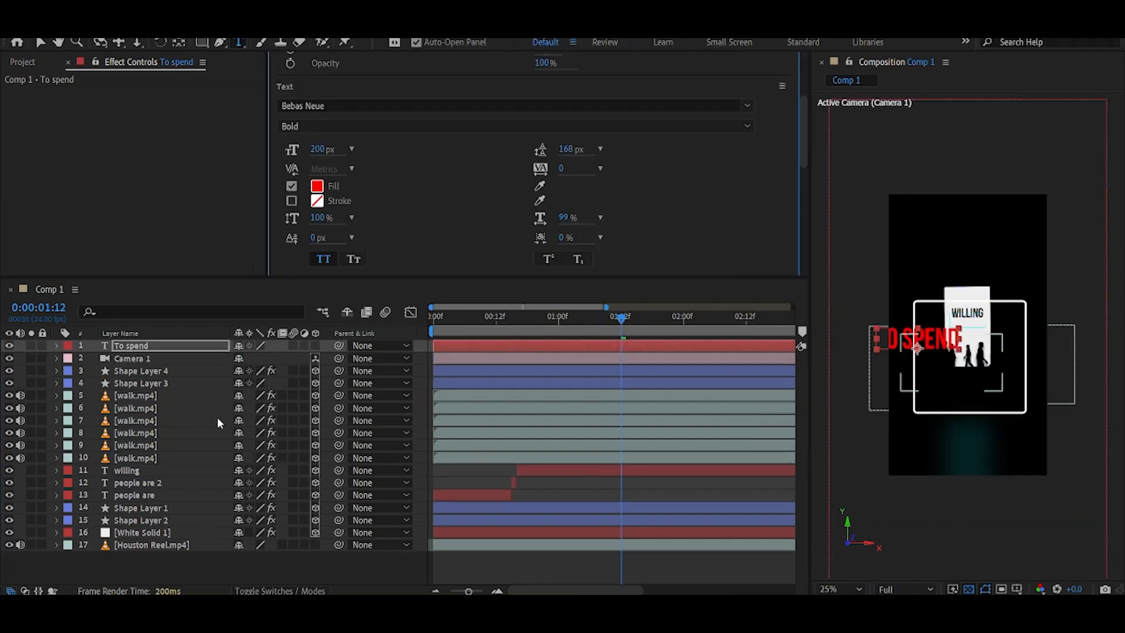
# Align the red 'To spend' text layer to the centre of the composition.
pyautogui.click(261, 348)
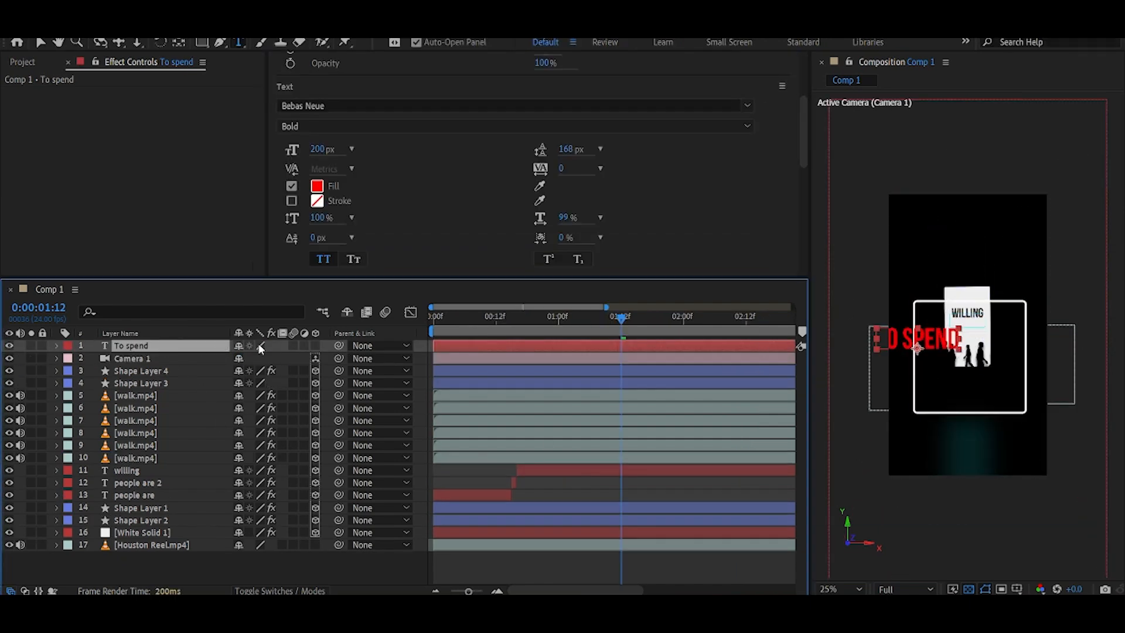
pyautogui.click(179, 42)
pyautogui.scroll(5, 352, 133)
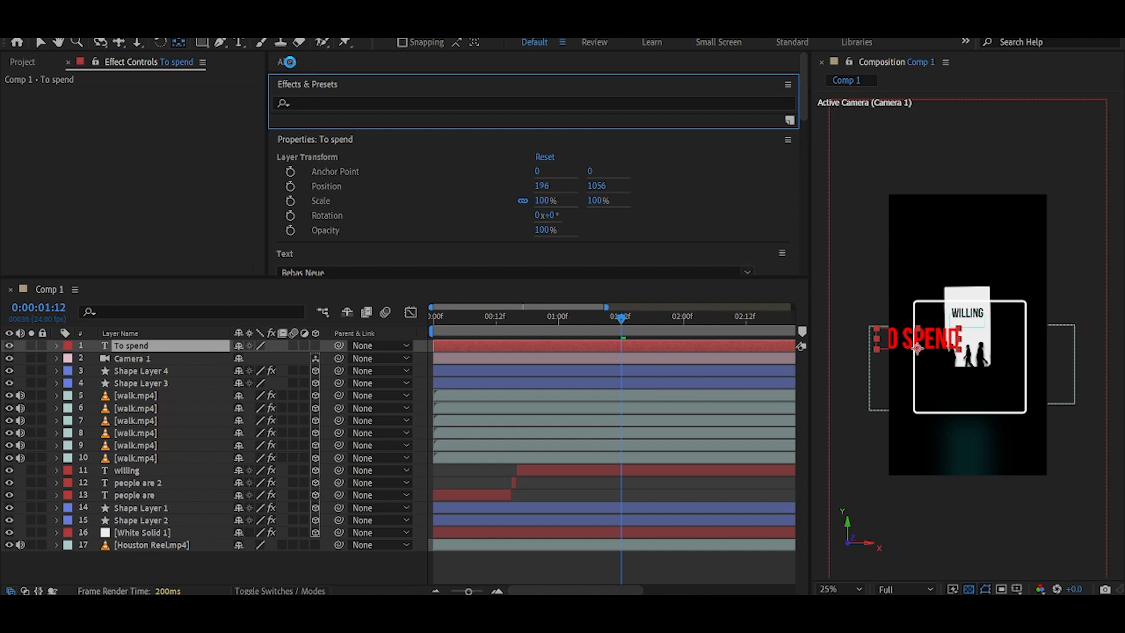
pyautogui.click(288, 62)
pyautogui.click(290, 65)
pyautogui.click(295, 66)
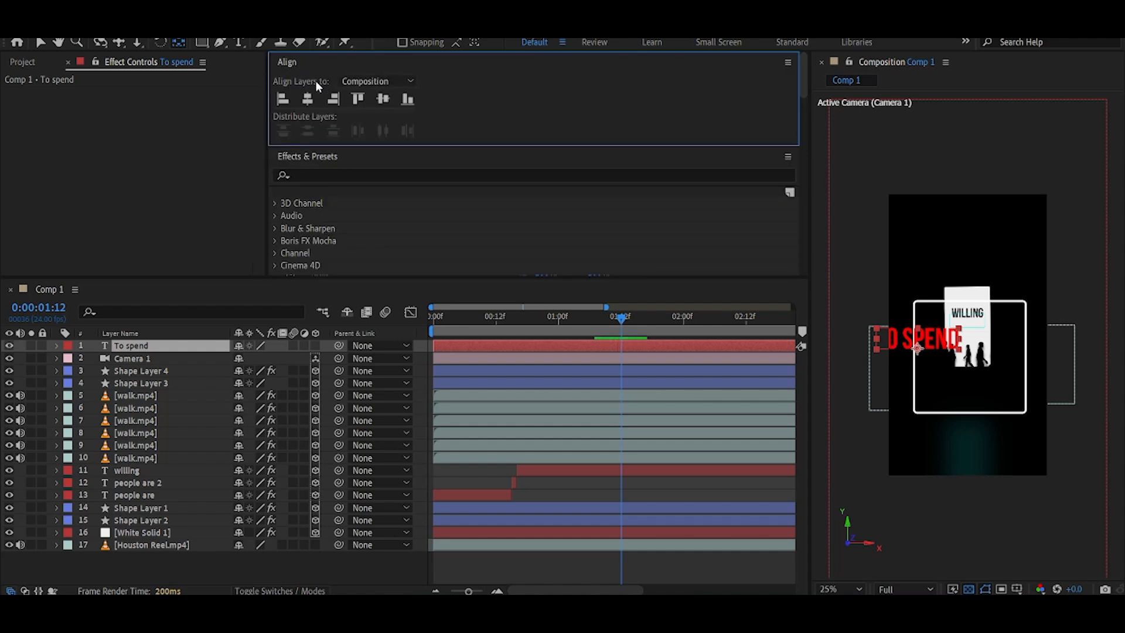
pyautogui.click(384, 99)
# Make the 'To spend' text layer 3D and move it below the camera in the layer stack.
pyautogui.click(315, 346)
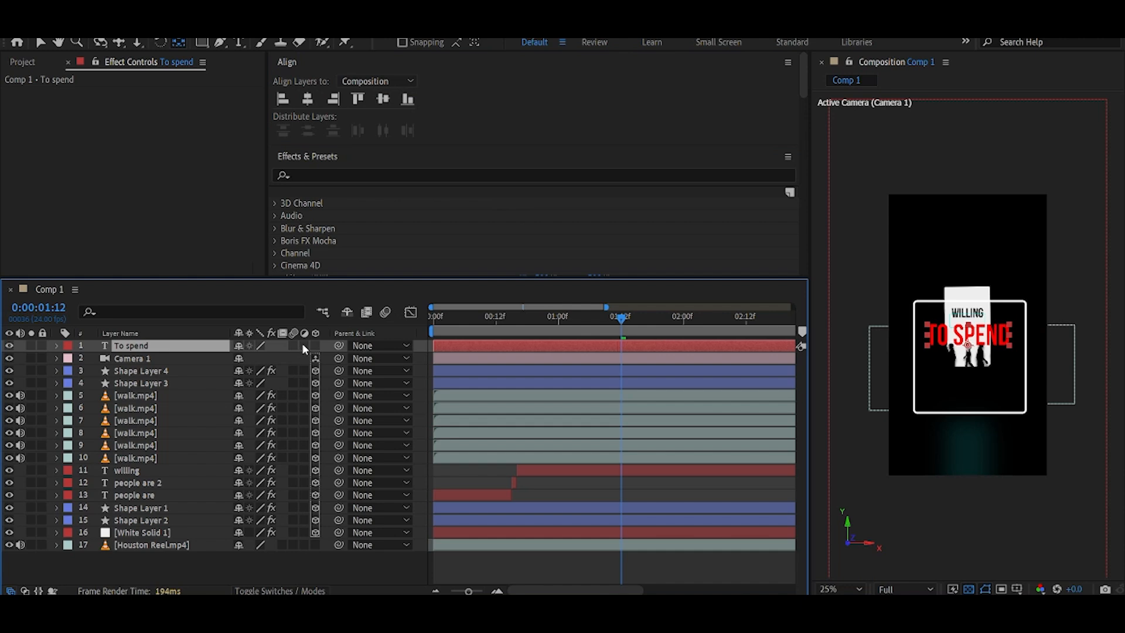
pyautogui.moveTo(161, 347); pyautogui.dragTo(163, 367)
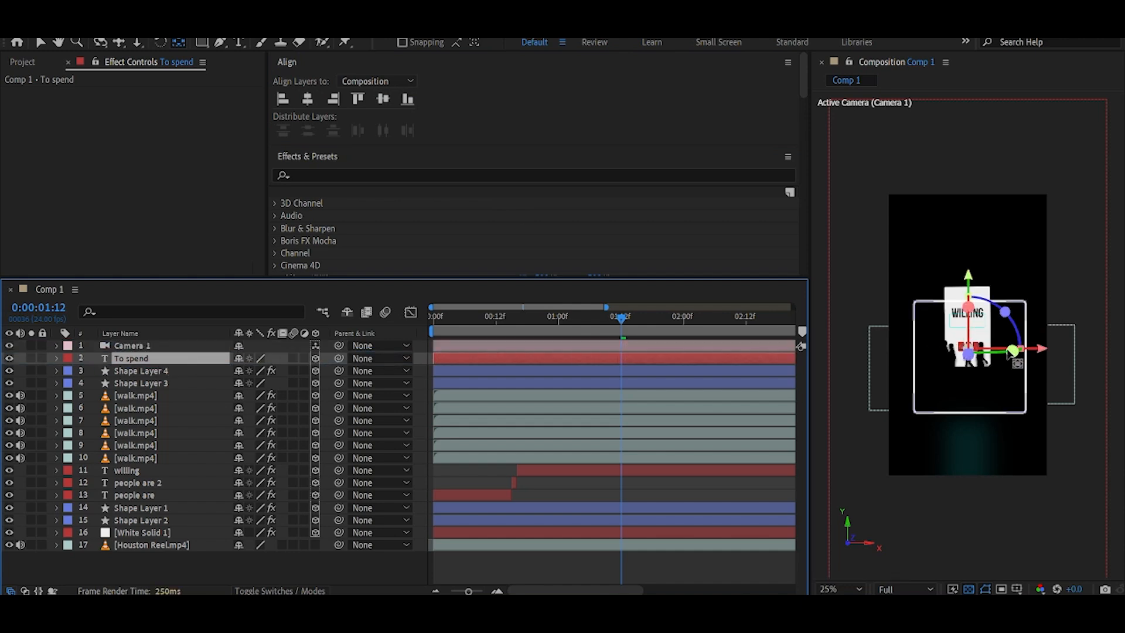
pyautogui.press('v')
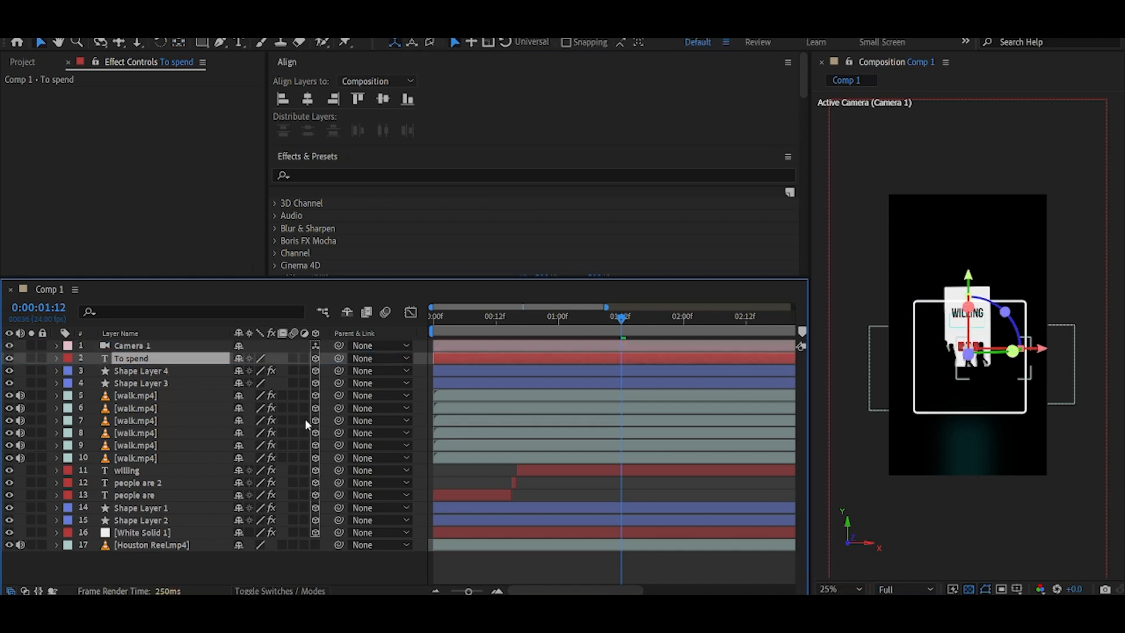
pyautogui.press('p')
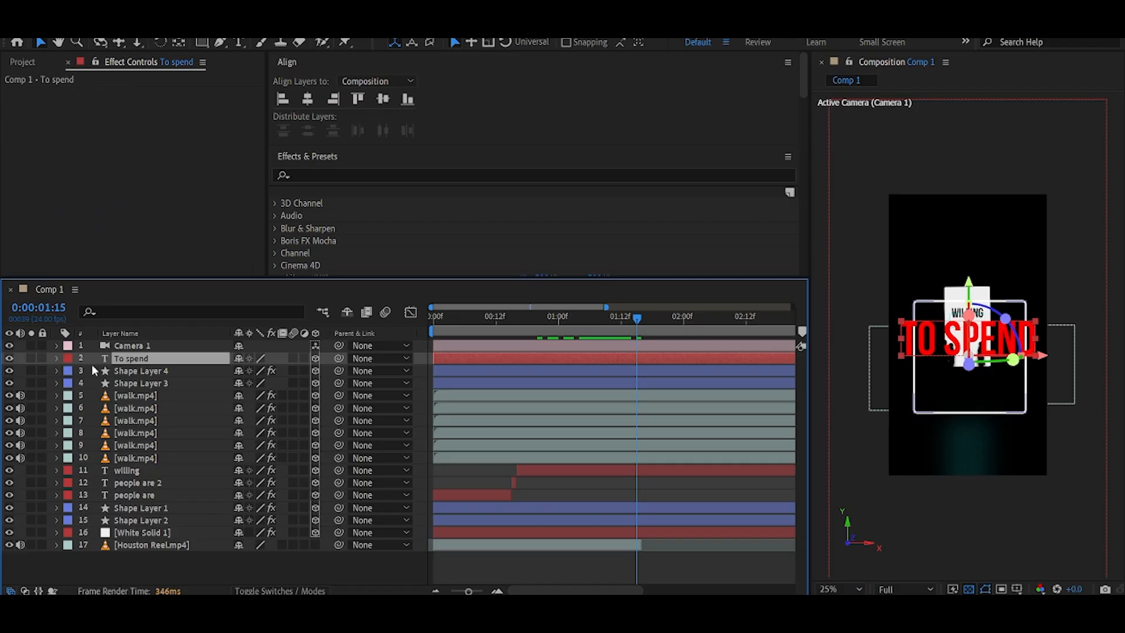
# Add an Opacity text animator to the 'To spend' layer.
pyautogui.click(57, 359)
pyautogui.click(71, 384)
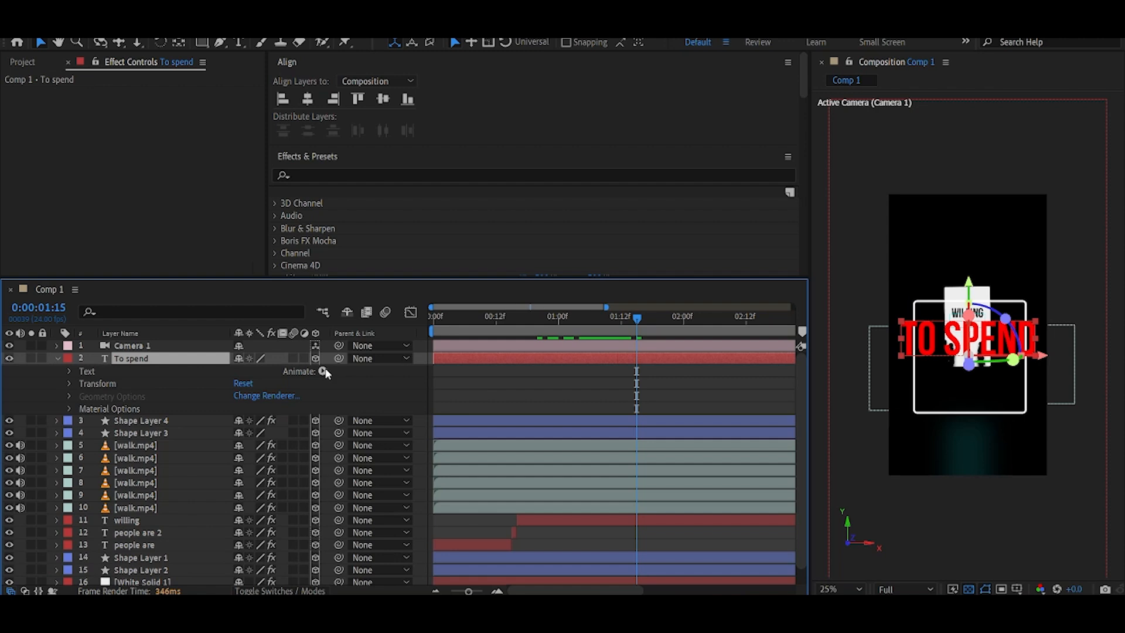
pyautogui.click(322, 371)
pyautogui.click(369, 180)
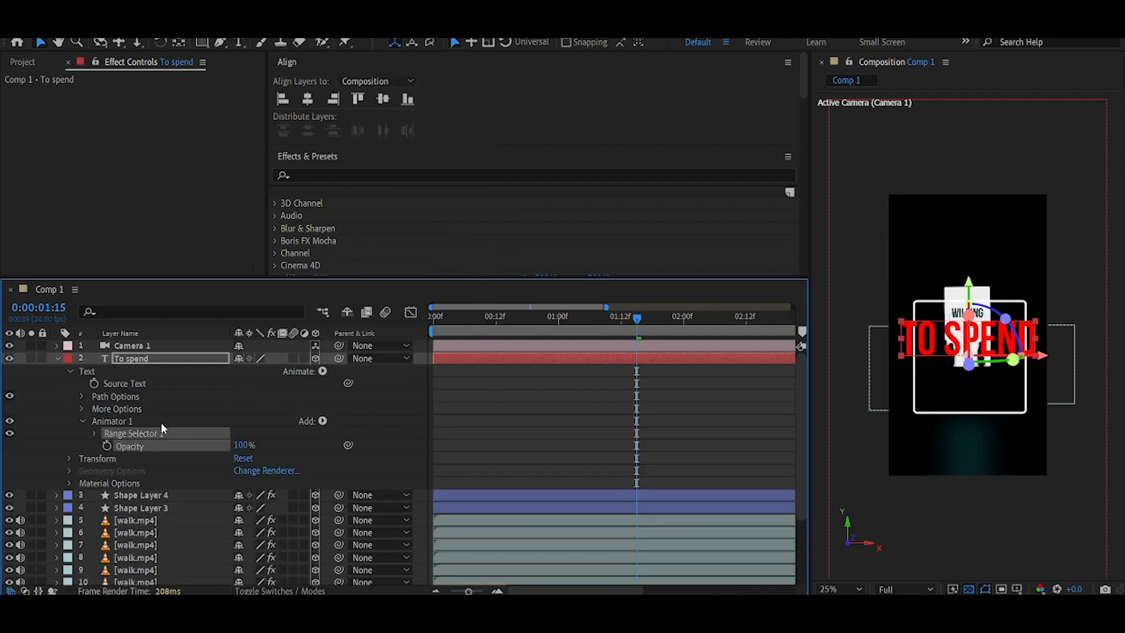
# Set the animator's opacity to 0% and keyframe the Range Selector Start at 100% near 1 second 9 frames.
pyautogui.moveTo(183, 443); pyautogui.dragTo(152, 444)
pyautogui.click(93, 433)
pyautogui.click(119, 446)
pyautogui.moveTo(592, 329); pyautogui.dragTo(605, 328)
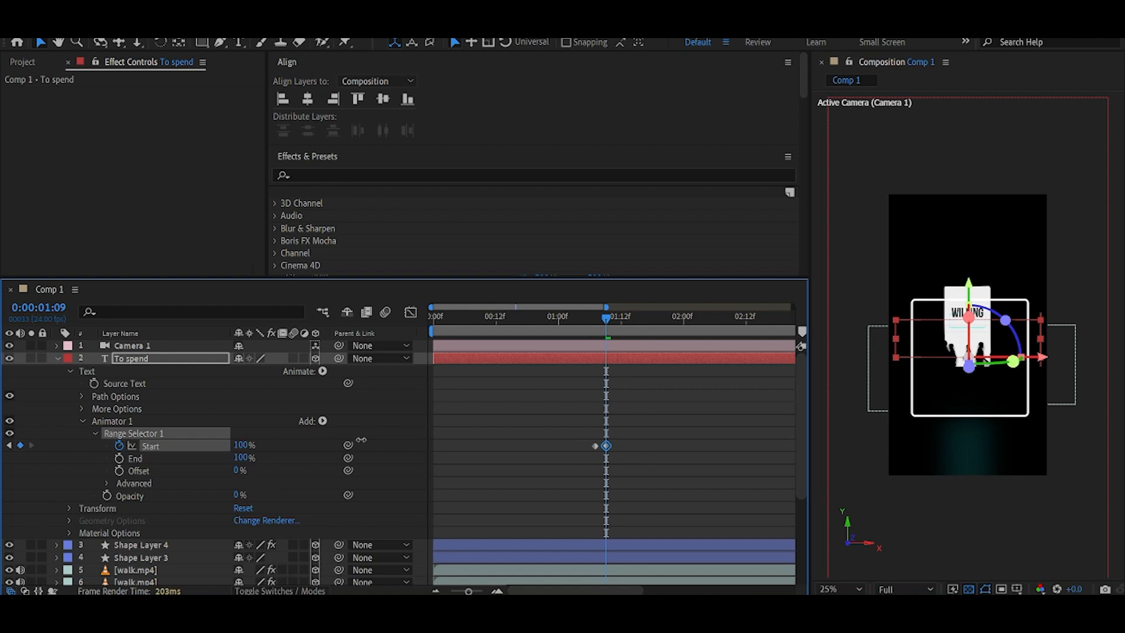
pyautogui.click(601, 328)
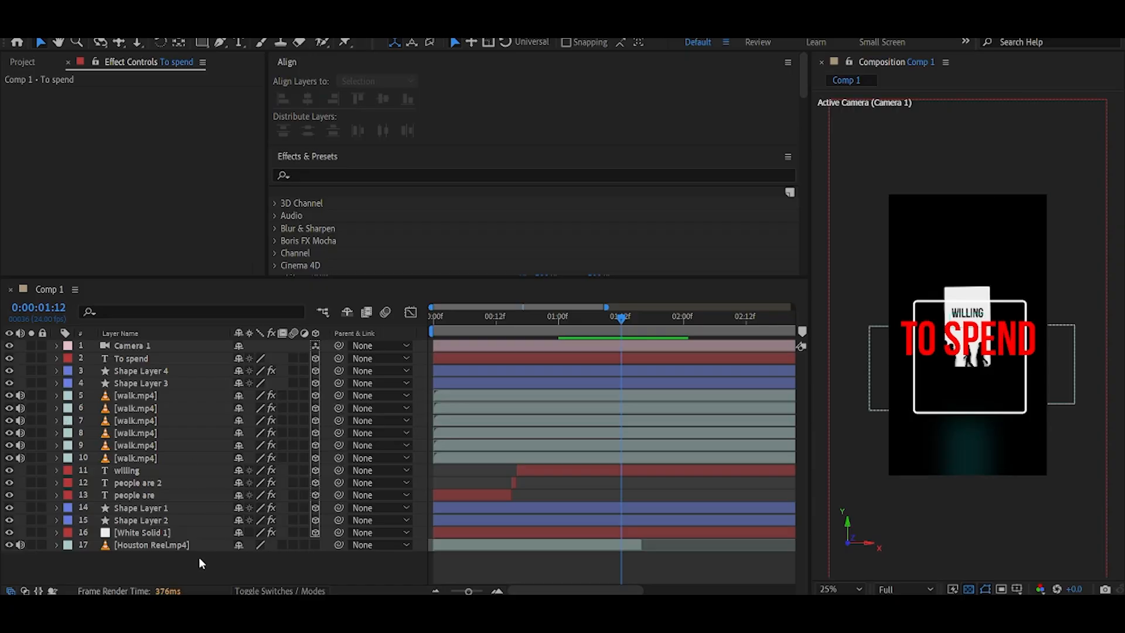
# Add a new adjustment layer to the composition.
pyautogui.rightClick(198, 565)
pyautogui.moveTo(252, 393)
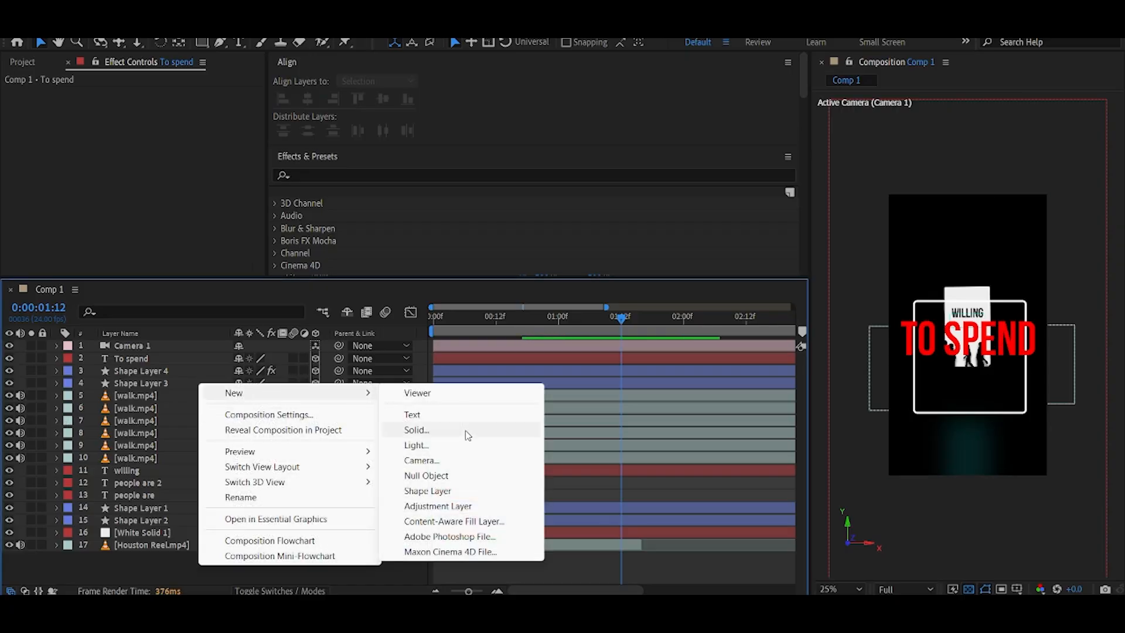
pyautogui.click(432, 508)
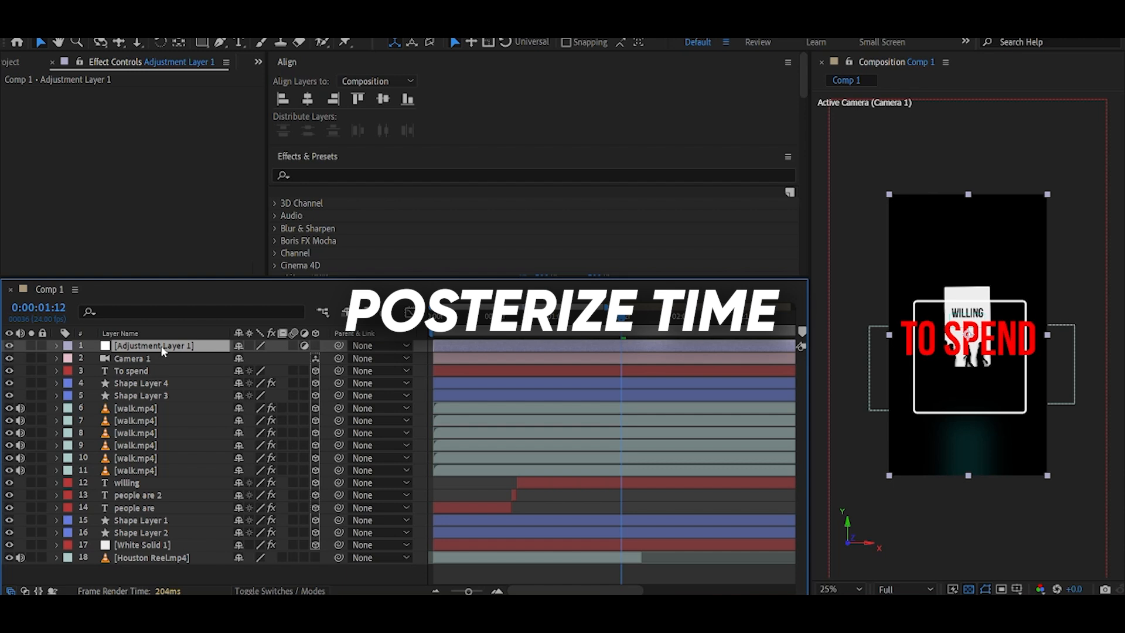
# Apply the Posterize Time effect to the adjustment layer.
pyautogui.hotkey('ctrl', 'space')
pyautogui.write('poster')
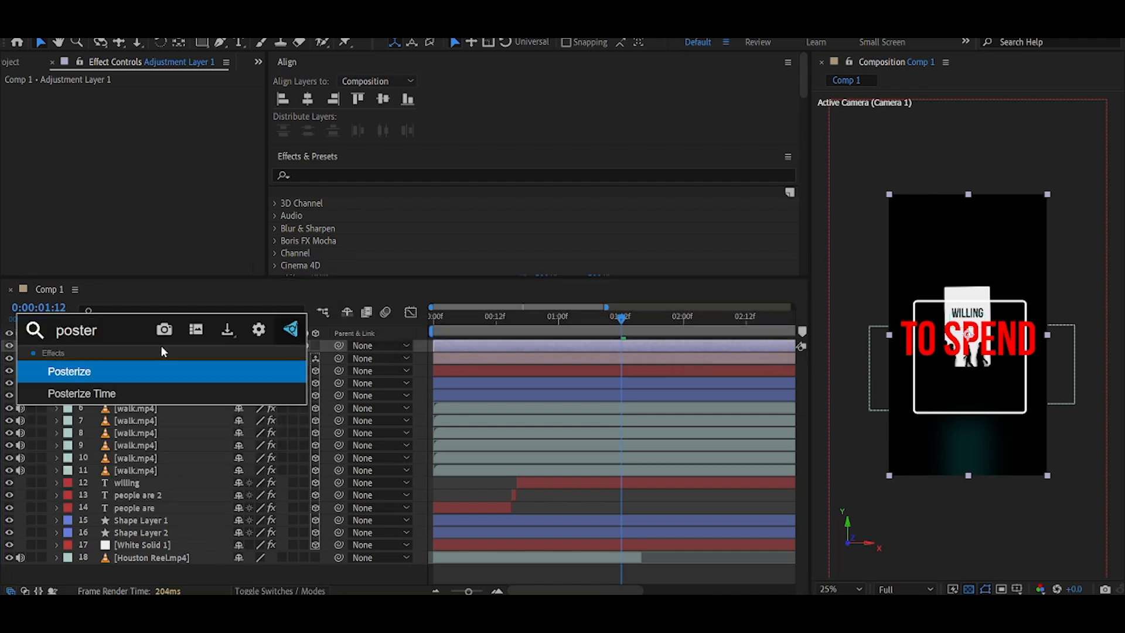
pyautogui.click(147, 393)
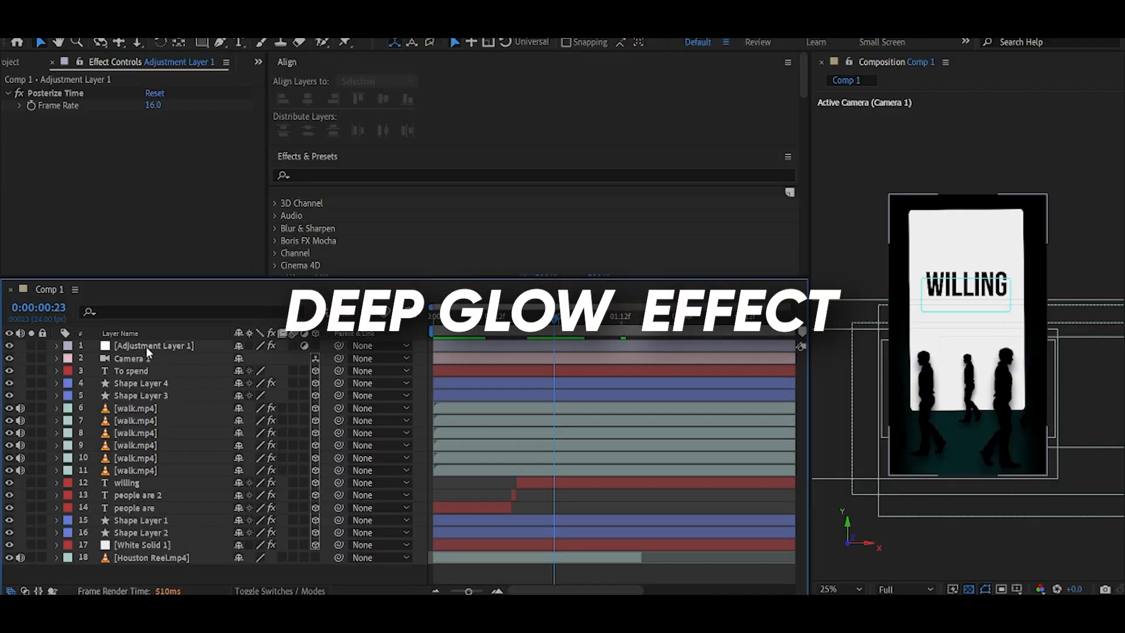
pyautogui.click(146, 347)
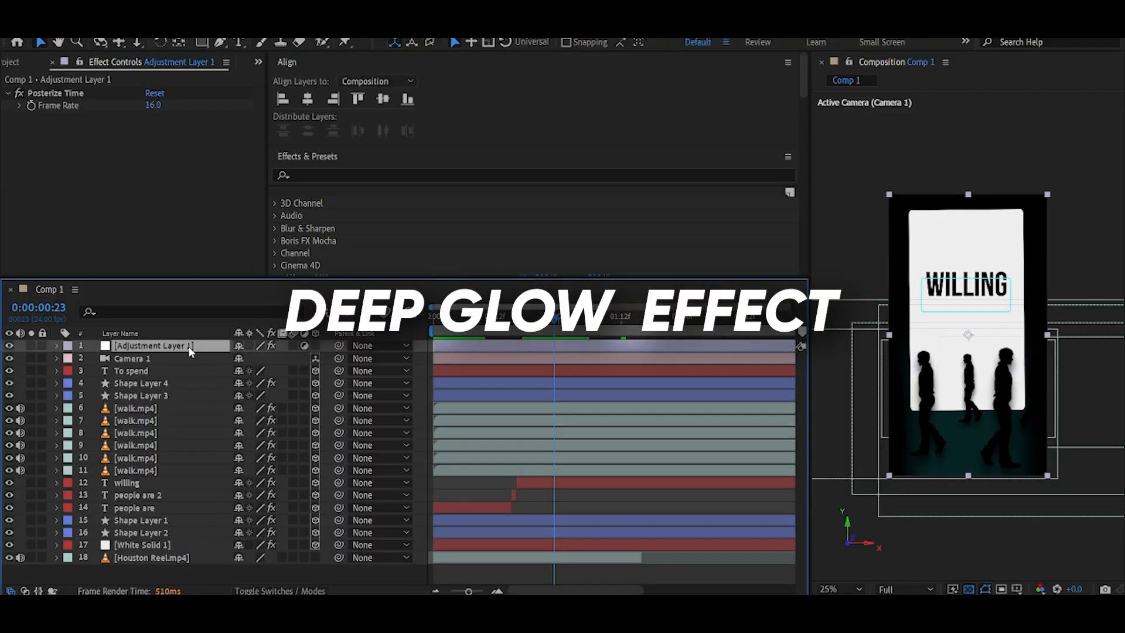
# Apply Deep Glow to the adjustment layer and scrub to about 22 frames to preview it.
pyautogui.hotkey('ctrl', 'space')
pyautogui.write('deep')
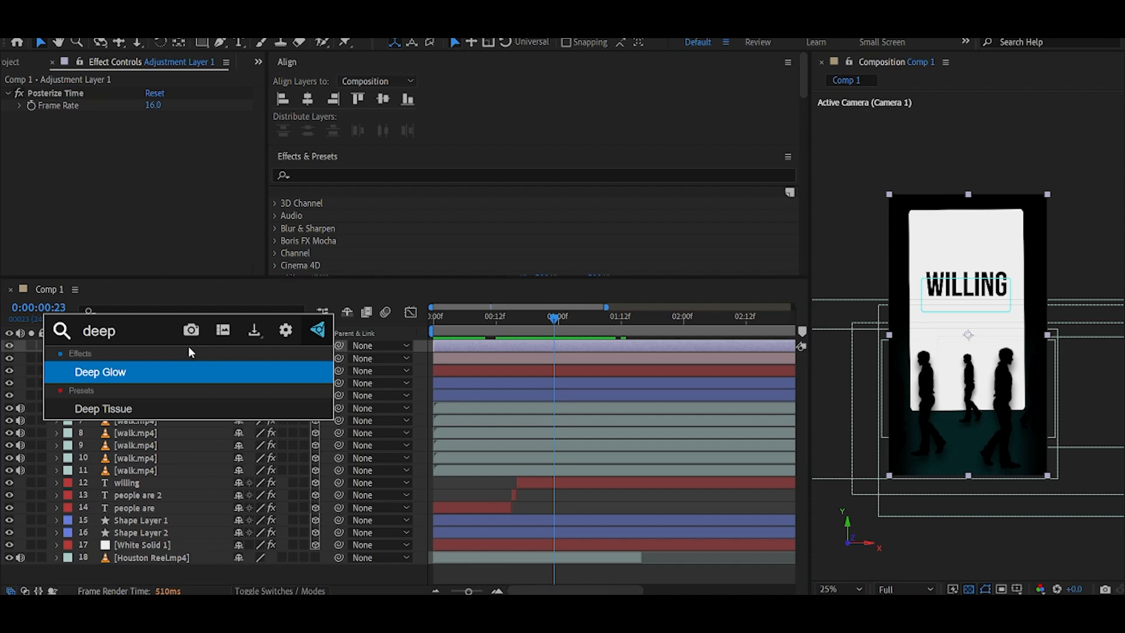
pyautogui.press('Return')
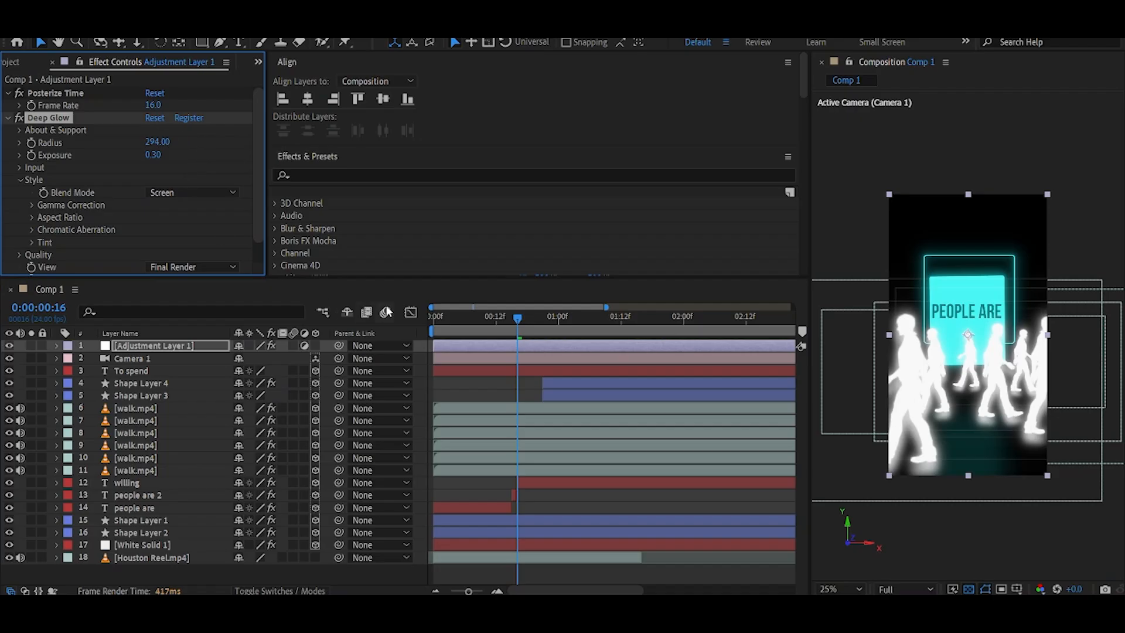
pyautogui.moveTo(454, 317); pyautogui.dragTo(548, 317)
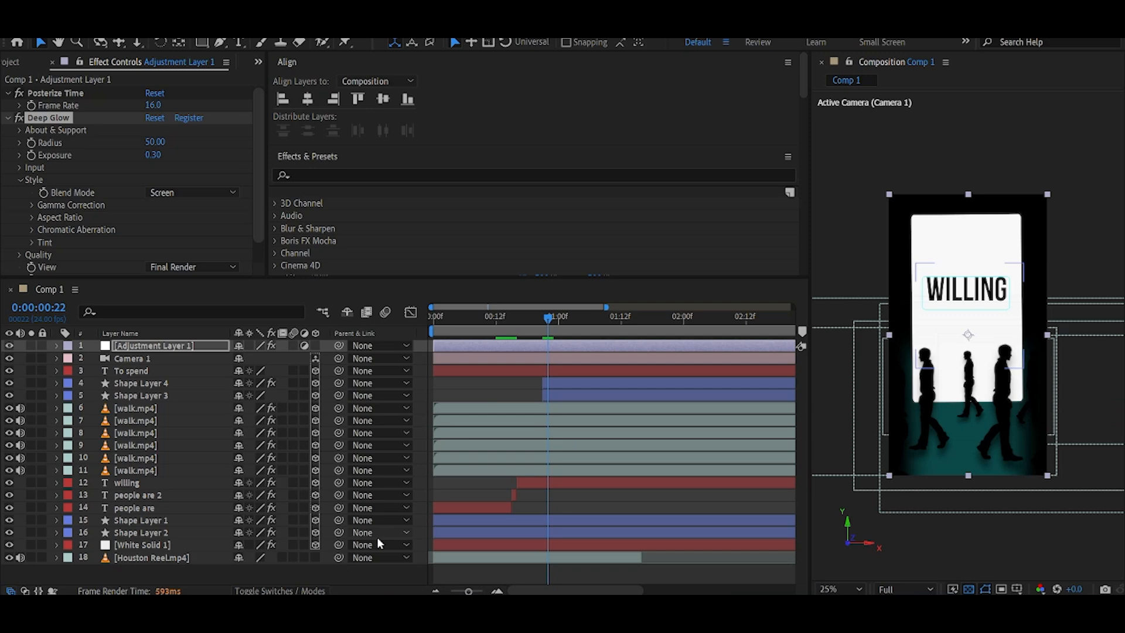
# Add a second adjustment layer with CC Vignette and raise its Amount to 80.
pyautogui.rightClick(335, 388)
pyautogui.moveTo(389, 396)
pyautogui.click(567, 508)
pyautogui.hotkey('ctrl', 'space')
pyautogui.write('cc vi')
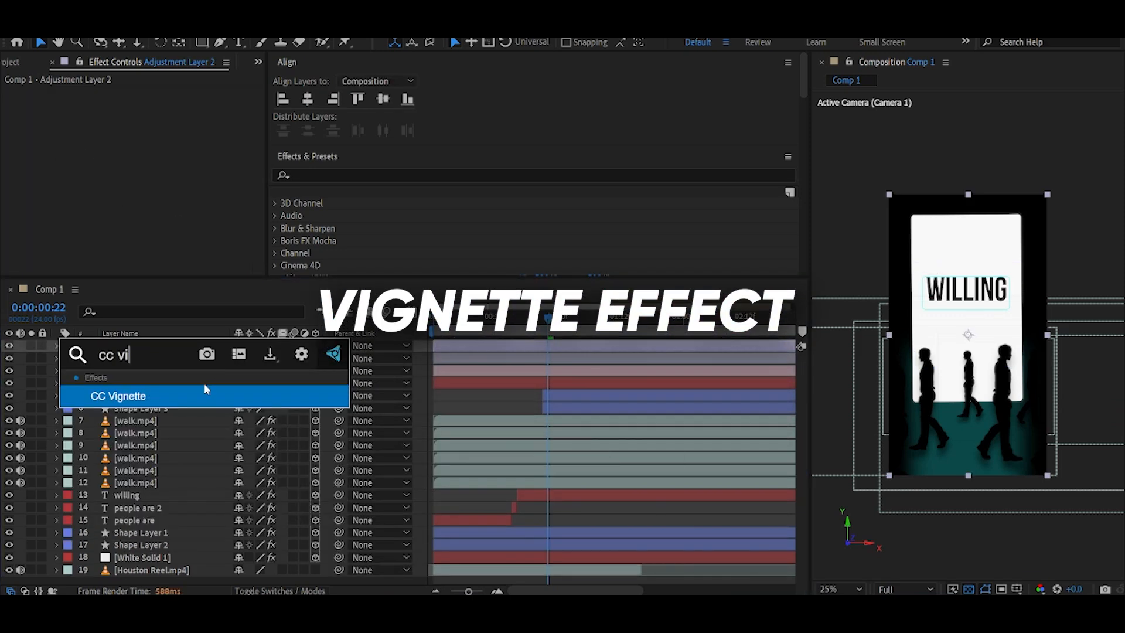
pyautogui.press('Return')
pyautogui.moveTo(155, 105); pyautogui.dragTo(207, 108)
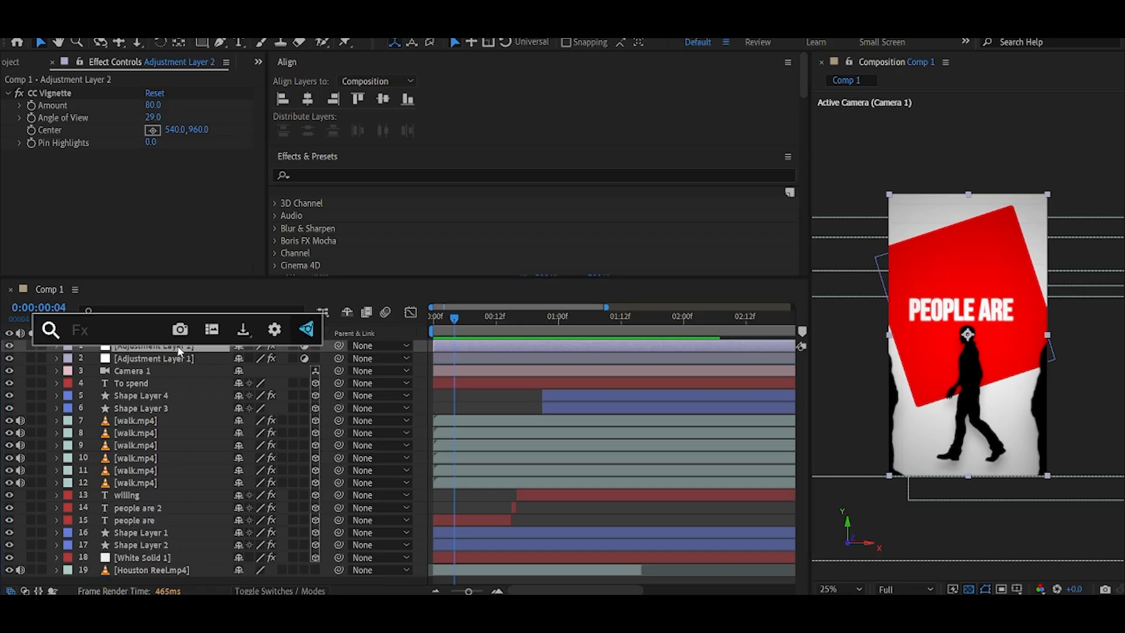
# Apply Optics Compensation to the second adjustment layer and enable Reverse Lens Distortion.
pyautogui.write('op')
pyautogui.click(176, 372)
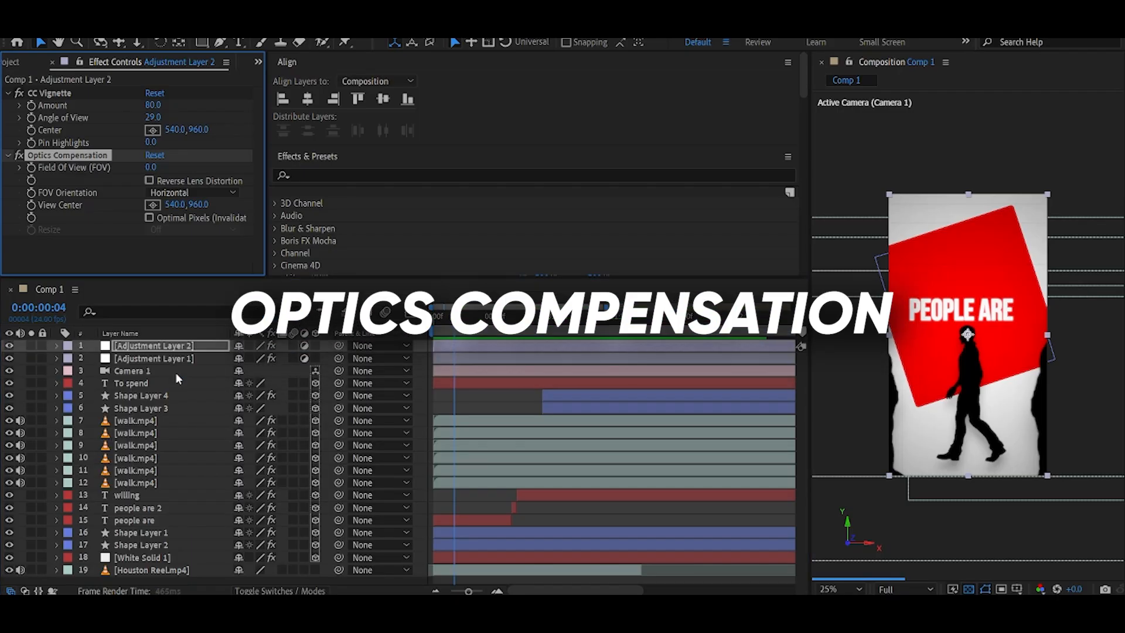
pyautogui.click(150, 180)
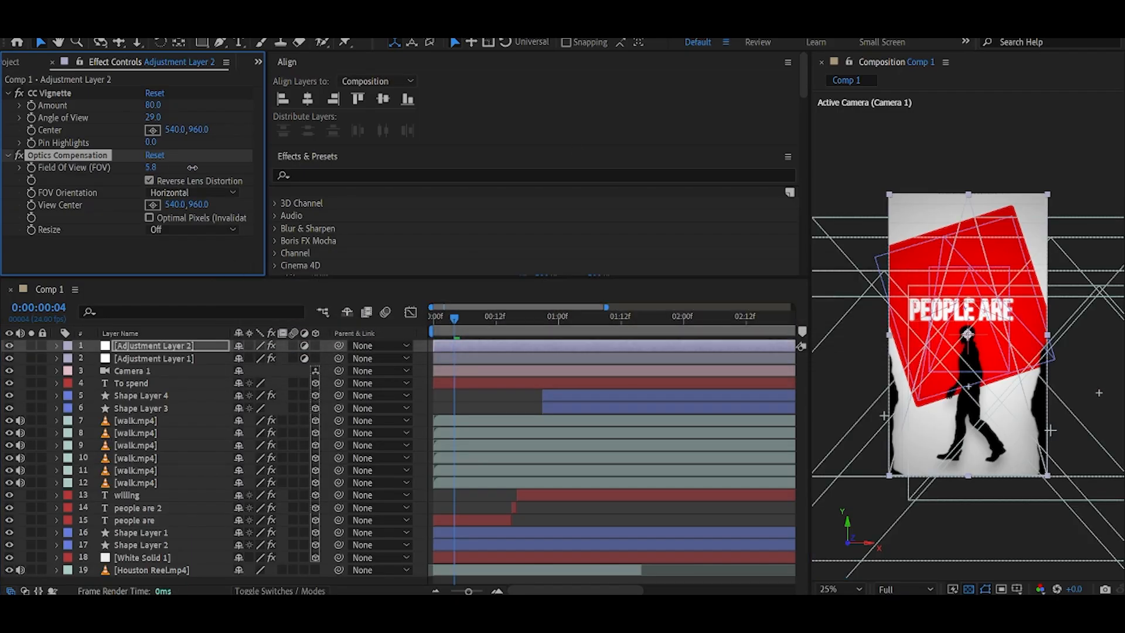
# Set Optics Compensation's Field of View to 10 and collapse both effects on the second adjustment layer.
pyautogui.moveTo(151, 167); pyautogui.dragTo(206, 194)
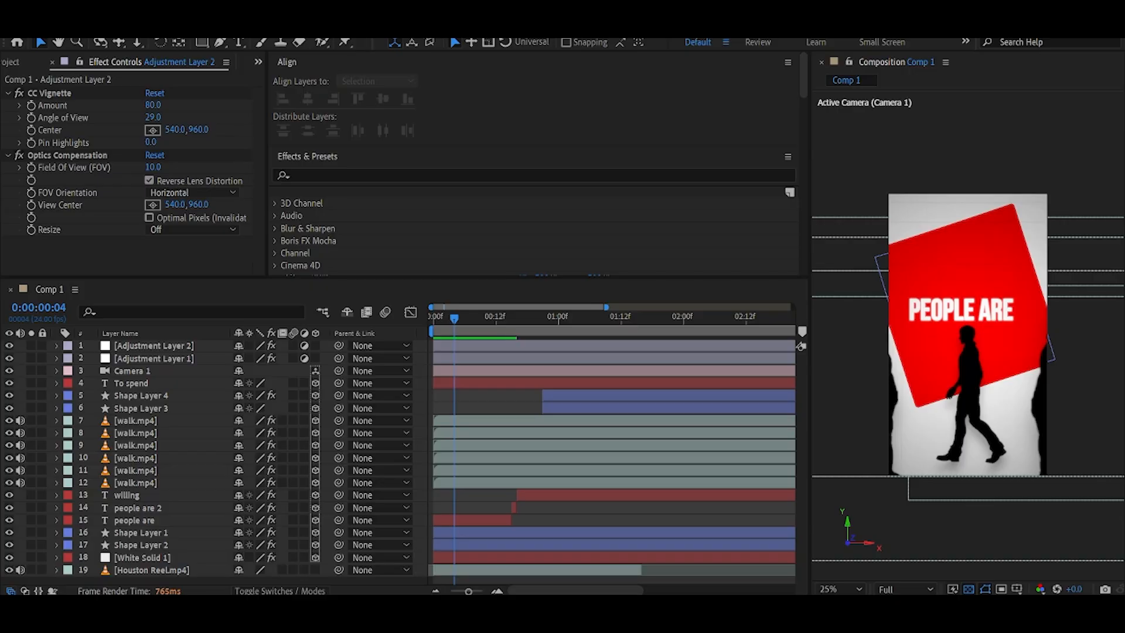
pyautogui.click(9, 94)
pyautogui.click(9, 105)
# Add a third adjustment layer with Quick Chromatic Aberration 3 and set its Position to 3.
pyautogui.rightClick(331, 450)
pyautogui.moveTo(384, 279)
pyautogui.click(554, 387)
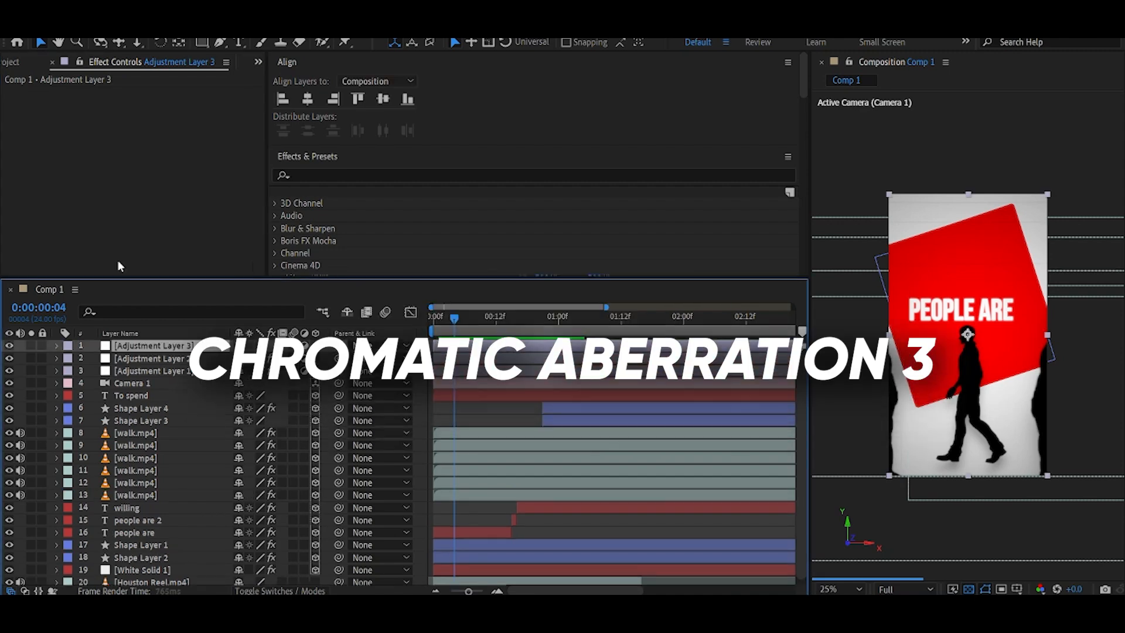
pyautogui.hotkey('ctrl', 'space')
pyautogui.write('chrom')
pyautogui.press('Return')
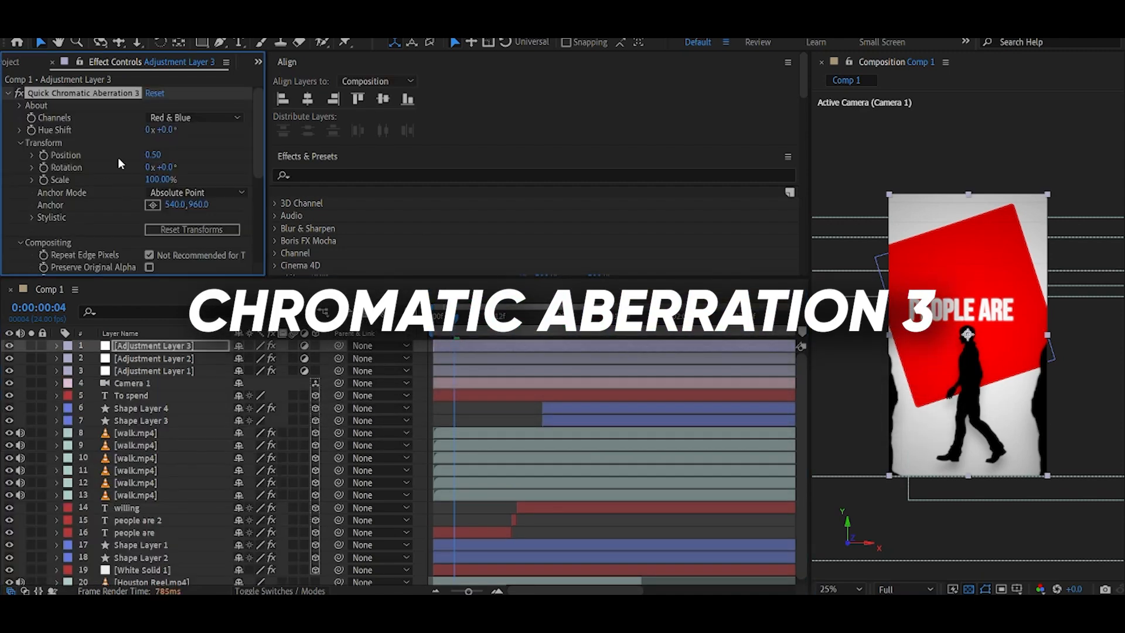
pyautogui.moveTo(160, 160); pyautogui.dragTo(218, 159)
pyautogui.click(480, 317)
pyautogui.click(161, 157)
pyautogui.press('Return')
pyautogui.write('2')
pyautogui.press('Return')
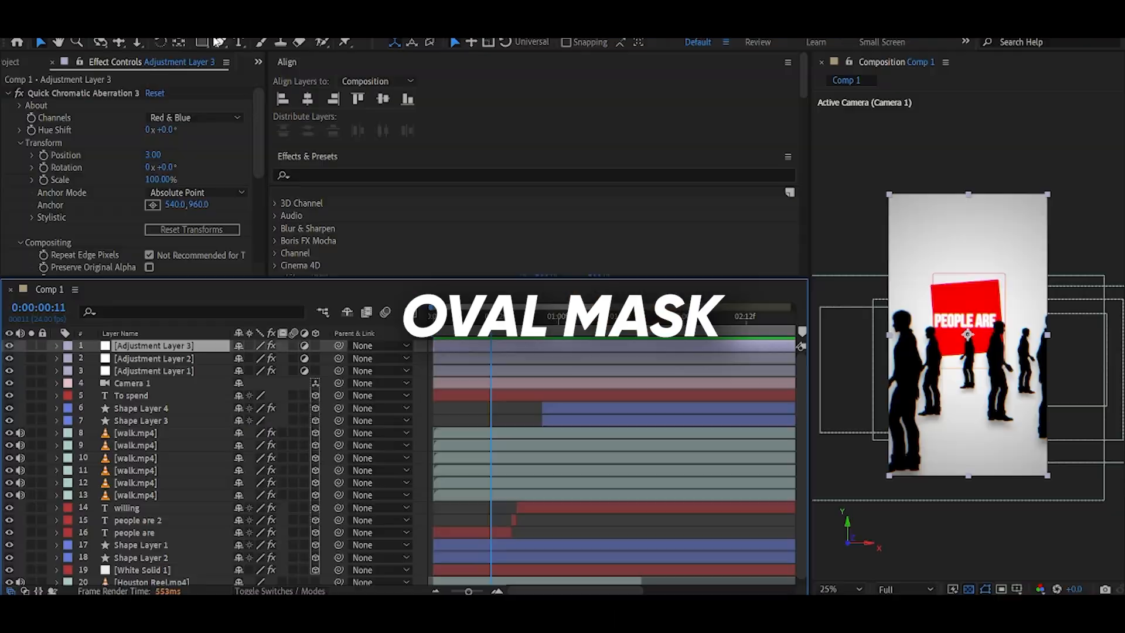
# Move the Quick Chromatic Aberration 3 effect onto the second adjustment layer and delete the third adjustment layer.
pyautogui.moveTo(205, 42); pyautogui.dragTo(298, 79)
pyautogui.doubleClick(76, 93)
pyautogui.press('Delete')
pyautogui.click(151, 348)
pyautogui.press('Delete')
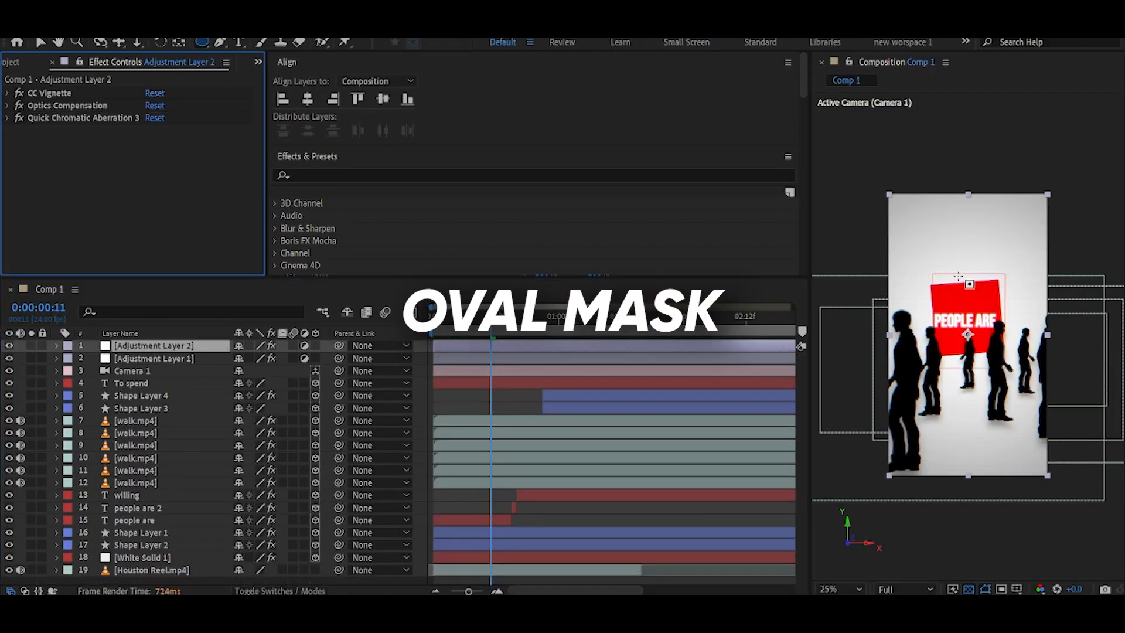
# Draw an oval mask over the centre of the second adjustment layer and delete it again.
pyautogui.moveTo(933, 212); pyautogui.dragTo(1030, 446)
pyautogui.press('v')
pyautogui.click(998, 343)
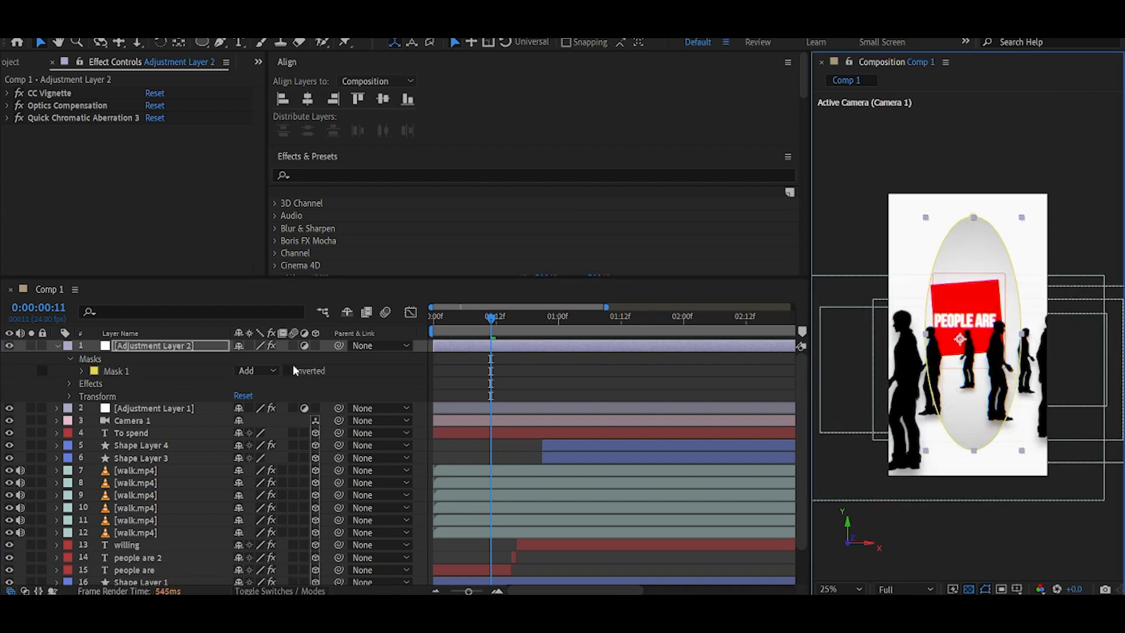
pyautogui.click(116, 371)
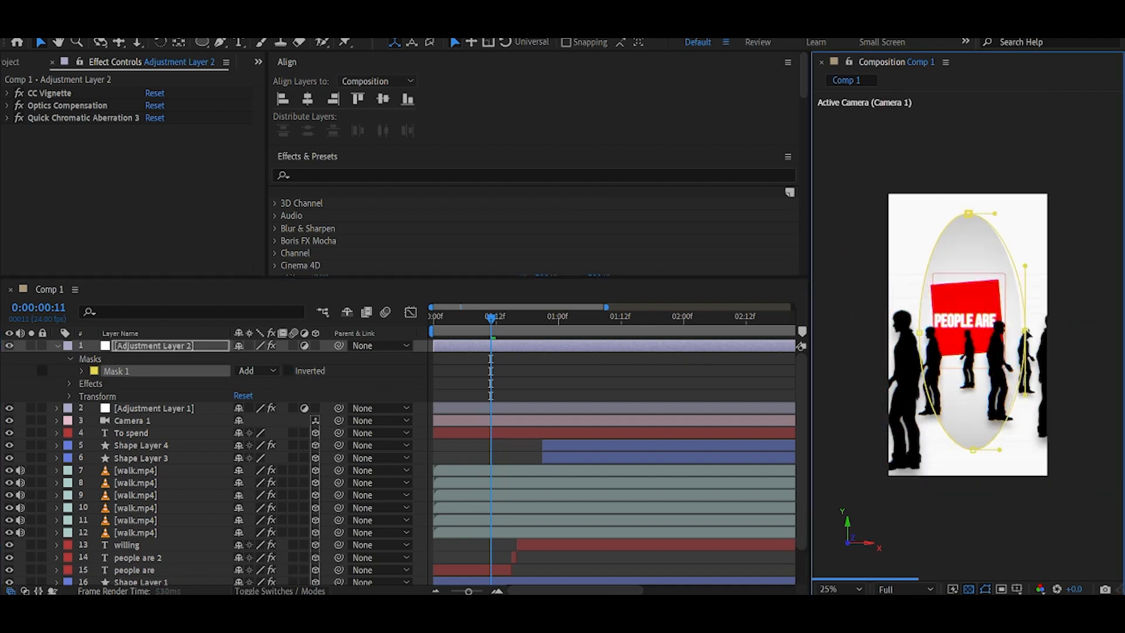
pyautogui.press('Delete')
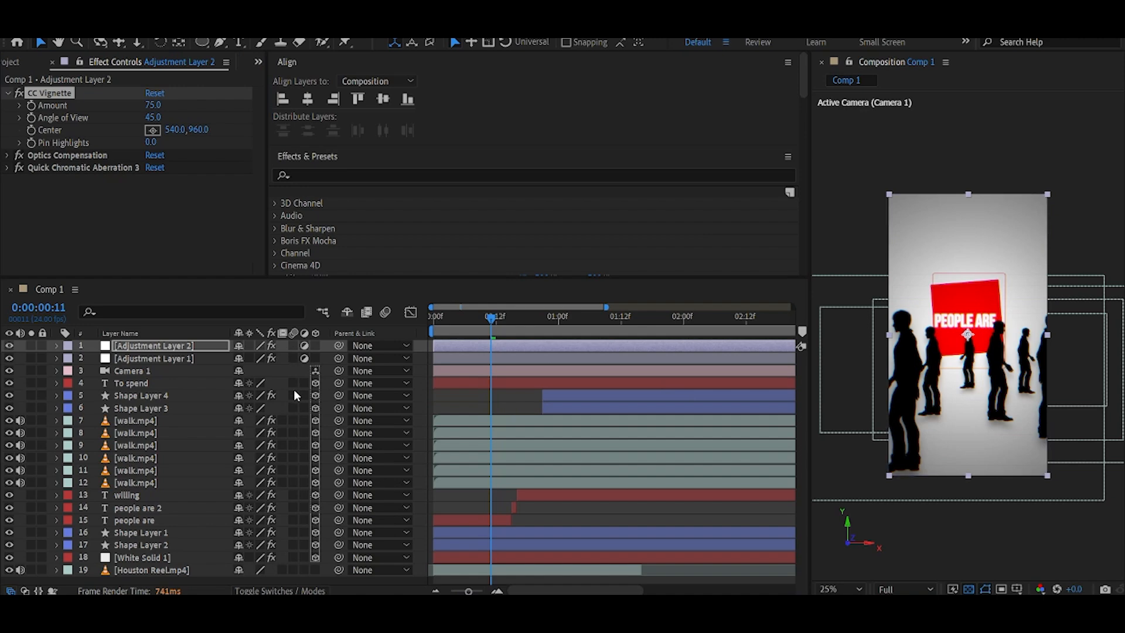
# Enable motion blur on the top layers of the stack and on the Houston Reel layer.
pyautogui.moveTo(293, 346); pyautogui.dragTo(300, 414)
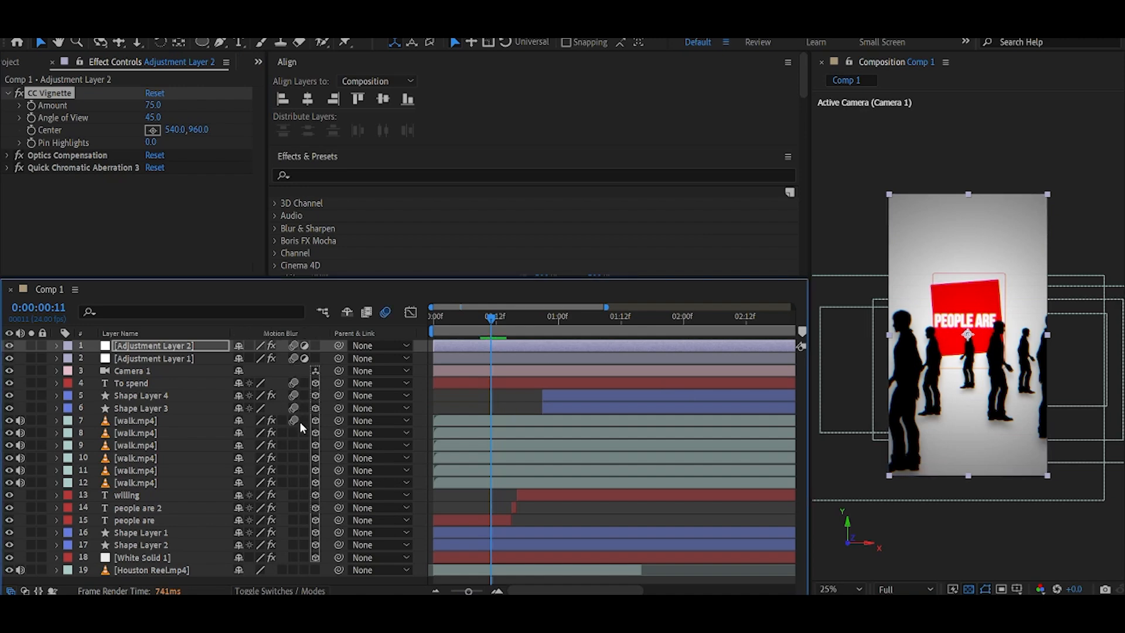
pyautogui.click(294, 570)
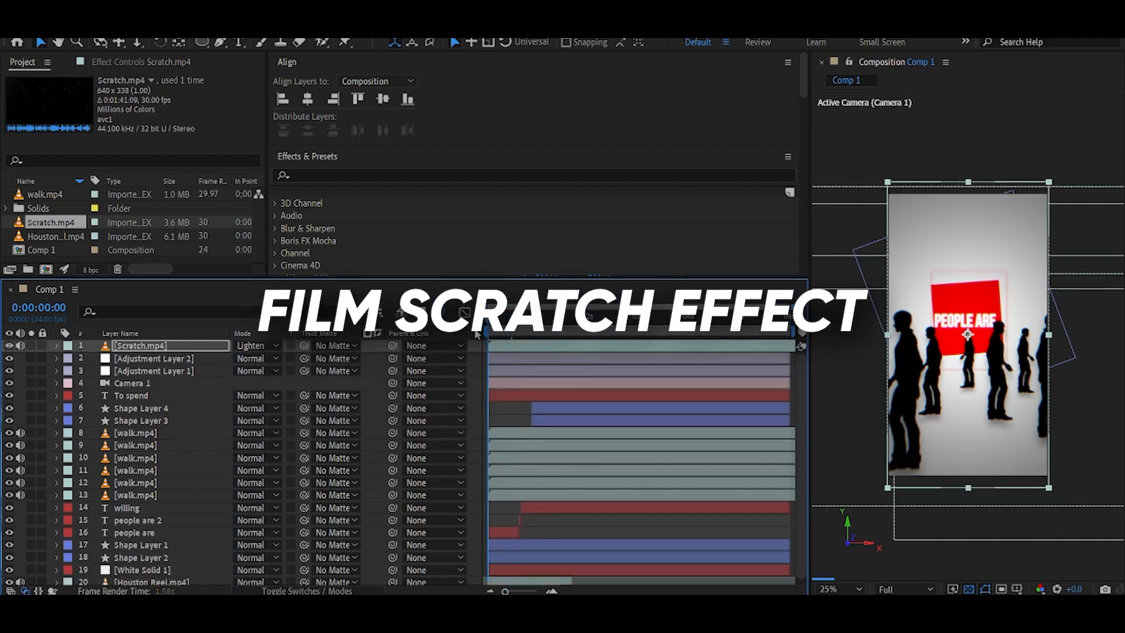
# Mute the Scratch.mp4 layer's audio, preview it, and set its Opacity to 50%.
pyautogui.click(21, 346)
pyautogui.press('space')
pyautogui.press('space')
pyautogui.press('t')
pyautogui.click(242, 358)
pyautogui.write('50')
pyautogui.press('Return')
# Re-enter 50% Opacity for the Scratch.mp4 layer at the start of the composition.
pyautogui.press('t')
pyautogui.press('Home')
pyautogui.click(571, 319)
pyautogui.scroll(5, 641, 495)
pyautogui.press('t')
pyautogui.click(239, 358)
pyautogui.write('50')
pyautogui.press('Return')
# Trim the work area to end at about 1 second 15 frames.
pyautogui.scroll(-3, 633, 410)
pyautogui.moveTo(787, 321); pyautogui.dragTo(759, 327)
pyautogui.scroll(-3, 668, 425)
pyautogui.click(783, 324)
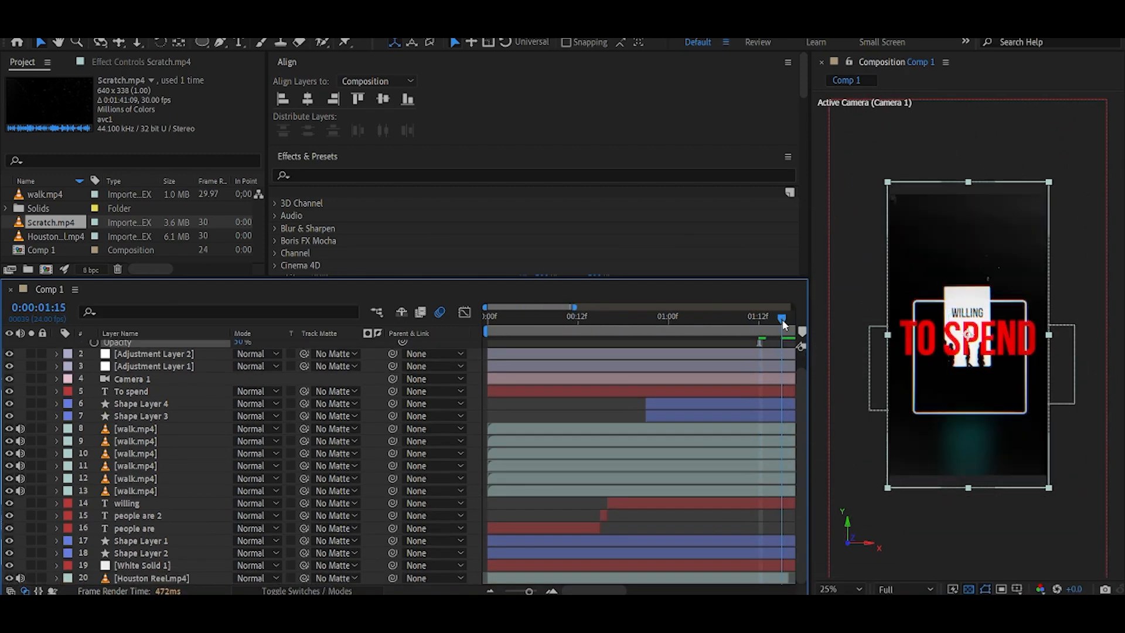
pyautogui.press('-')
pyautogui.press('-')
pyautogui.moveTo(596, 331)
pyautogui.mouseDown()
pyautogui.moveTo(648, 331)
pyautogui.moveTo(577, 331)
pyautogui.mouseUp()
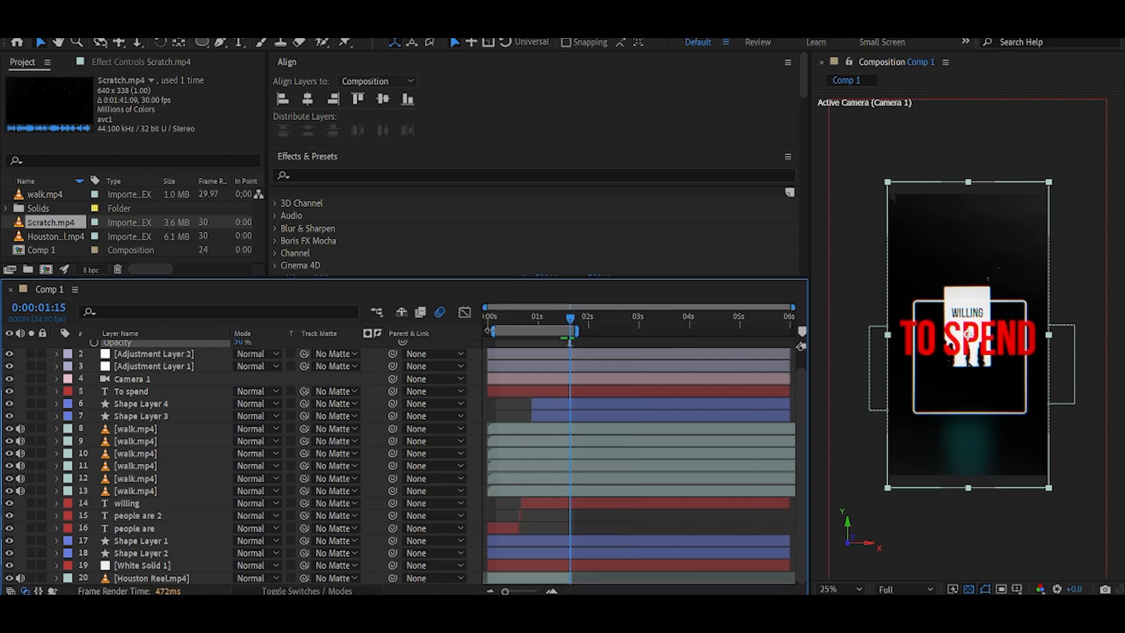